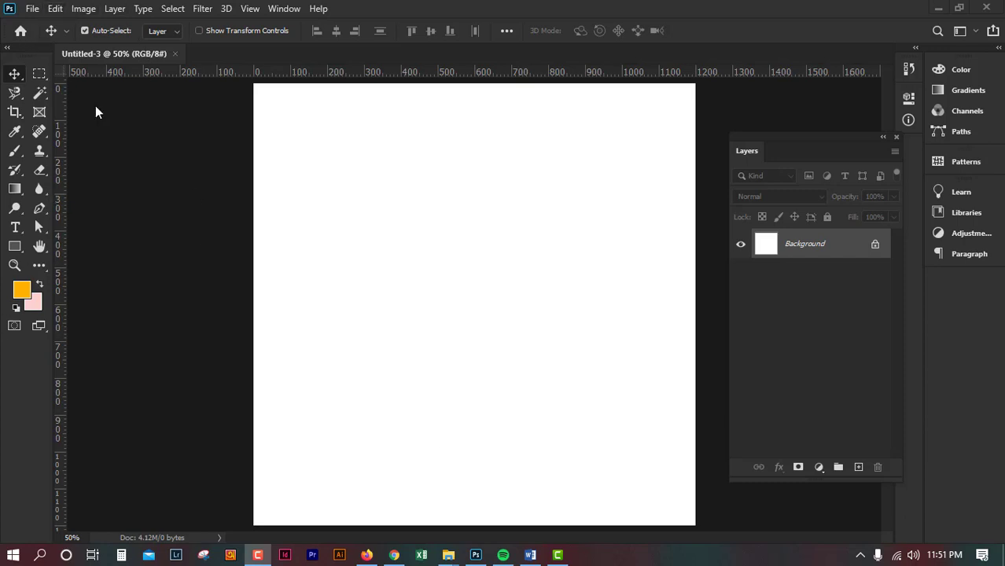
- Open the Edit menu so the Preferences submenu shows with General highlighted
{"action": "left_click", "coordinate": [53, 9]}
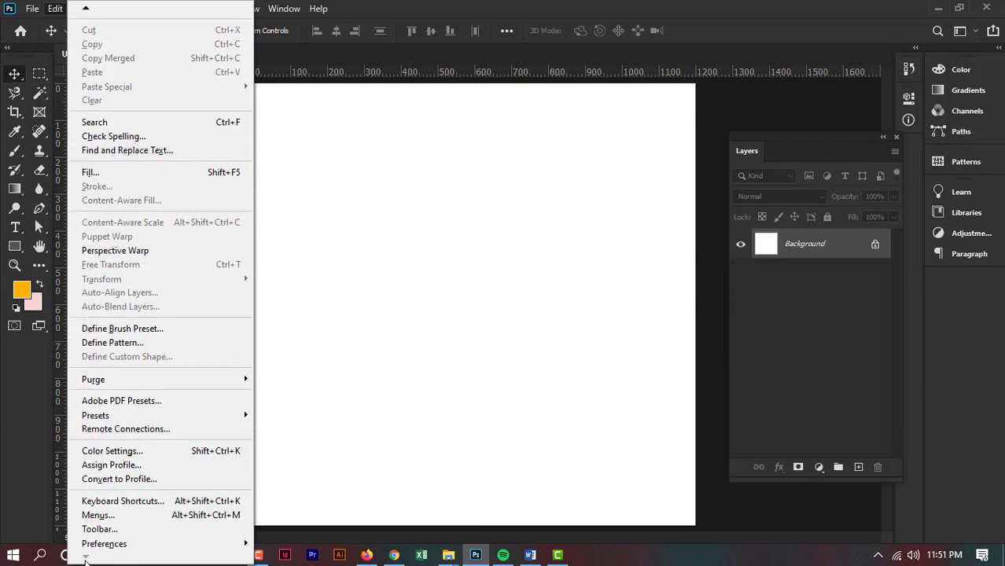
{"action": "mouse_move", "coordinate": [104, 544]}
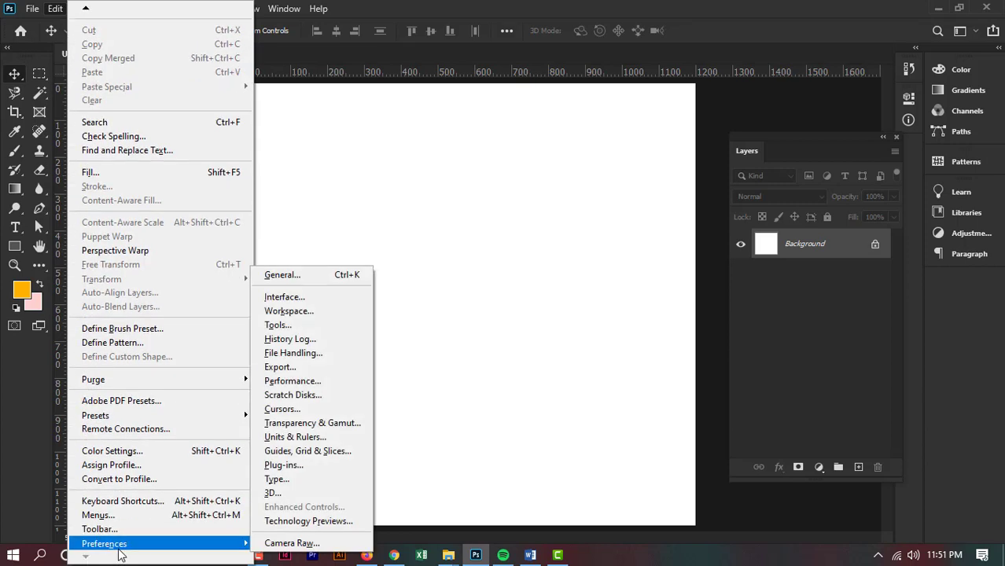
- In General preferences, check the Color Picker list, keep Adobe, and close the dialog
{"action": "left_click", "coordinate": [295, 274]}
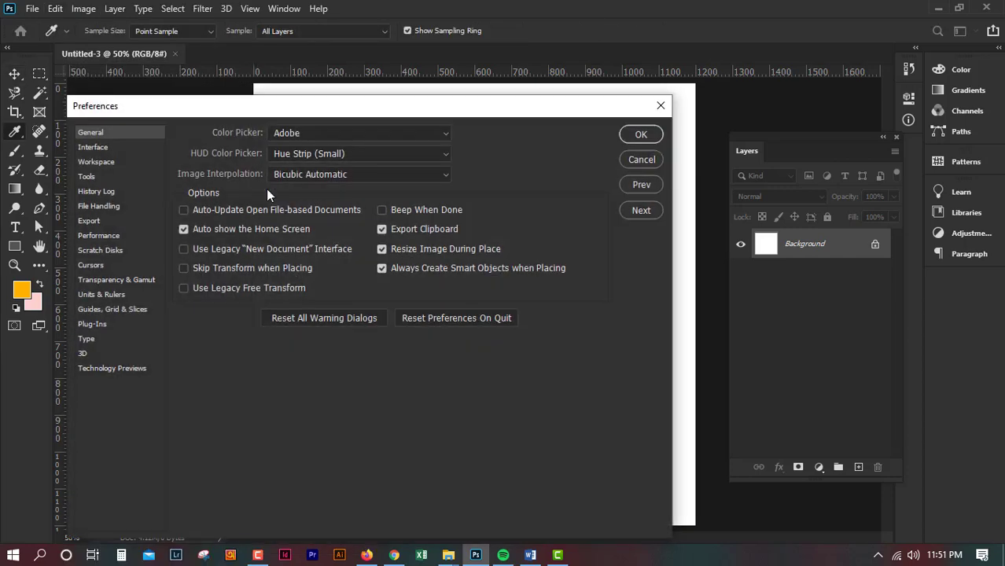
{"action": "left_click_drag", "start_coordinate": [258, 105], "coordinate": [303, 106]}
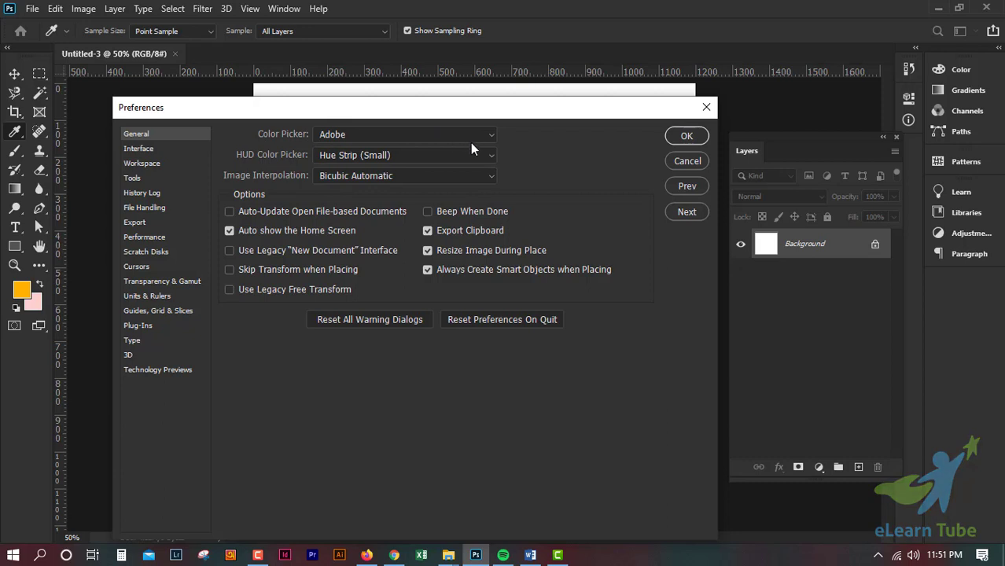
{"action": "left_click", "coordinate": [489, 135]}
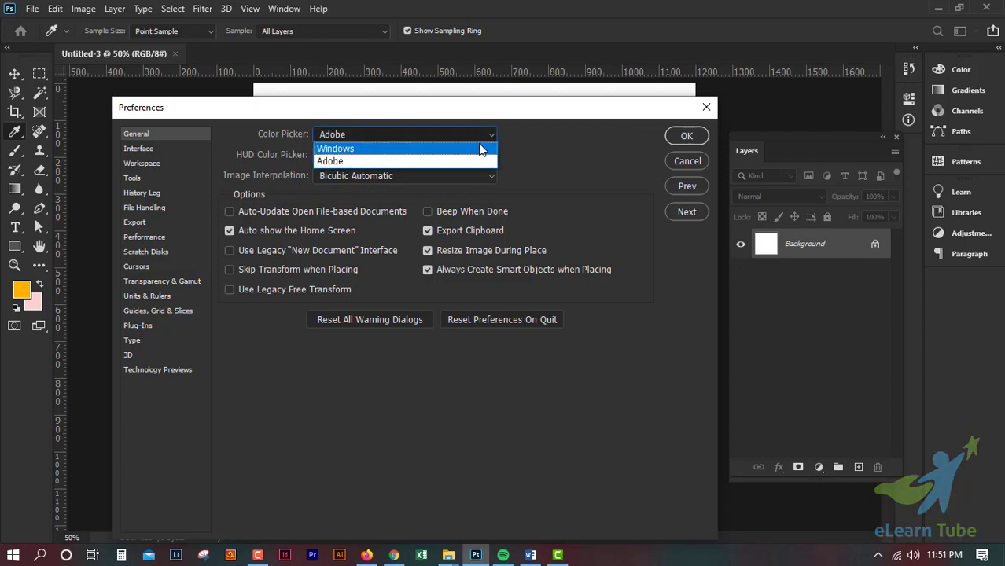
{"action": "left_click", "coordinate": [511, 160]}
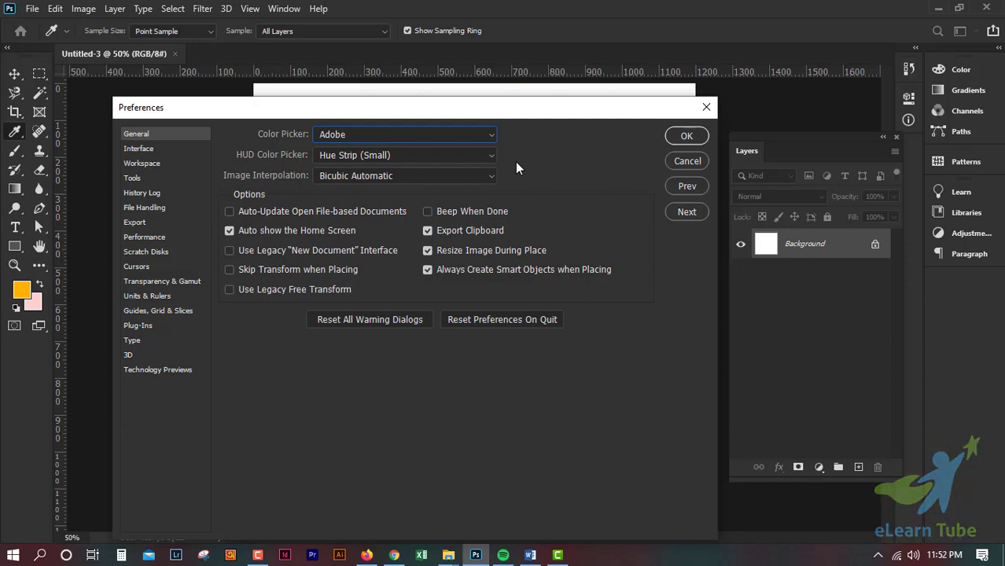
{"action": "left_click", "coordinate": [488, 140]}
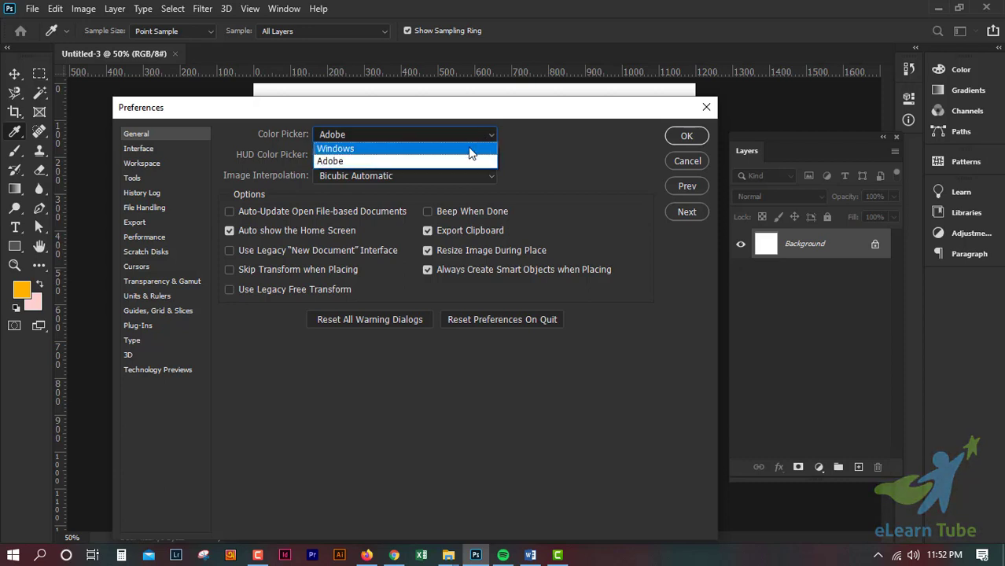
{"action": "left_click", "coordinate": [430, 161]}
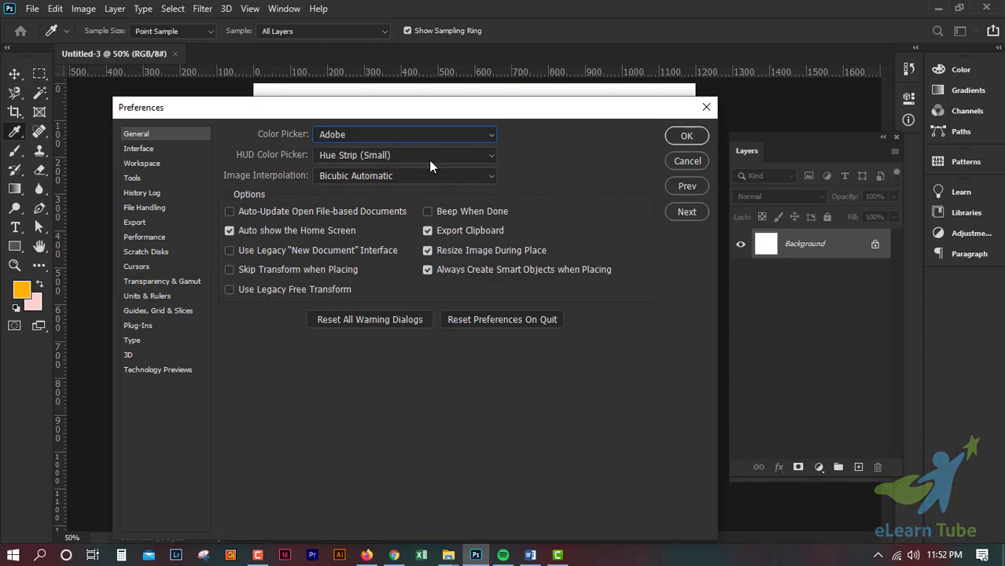
{"action": "left_click", "coordinate": [690, 163]}
- Preview a new colour in the Adobe foreground picker, then cancel to keep orange
{"action": "left_click", "coordinate": [21, 291]}
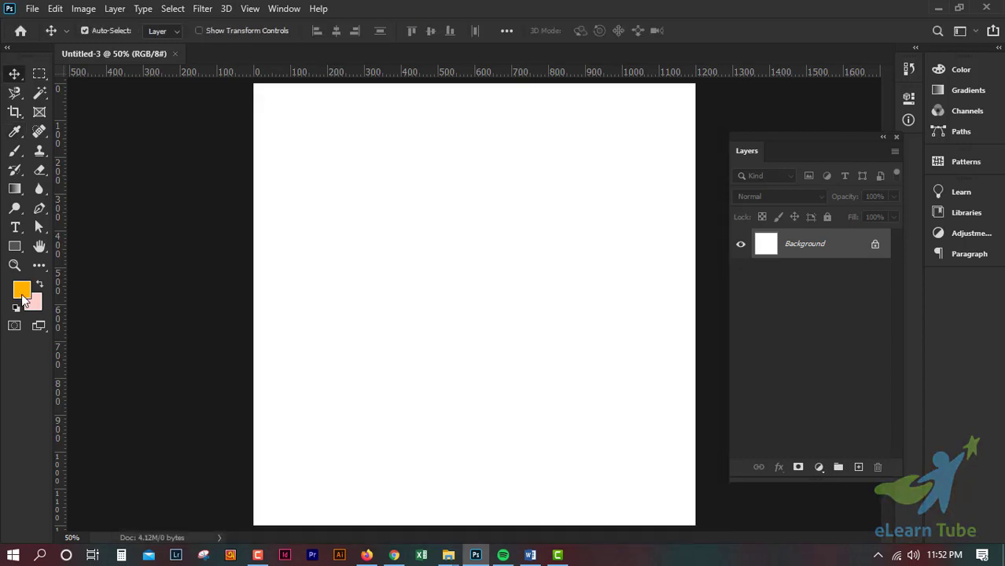
{"action": "left_click_drag", "start_coordinate": [614, 164], "coordinate": [418, 141]}
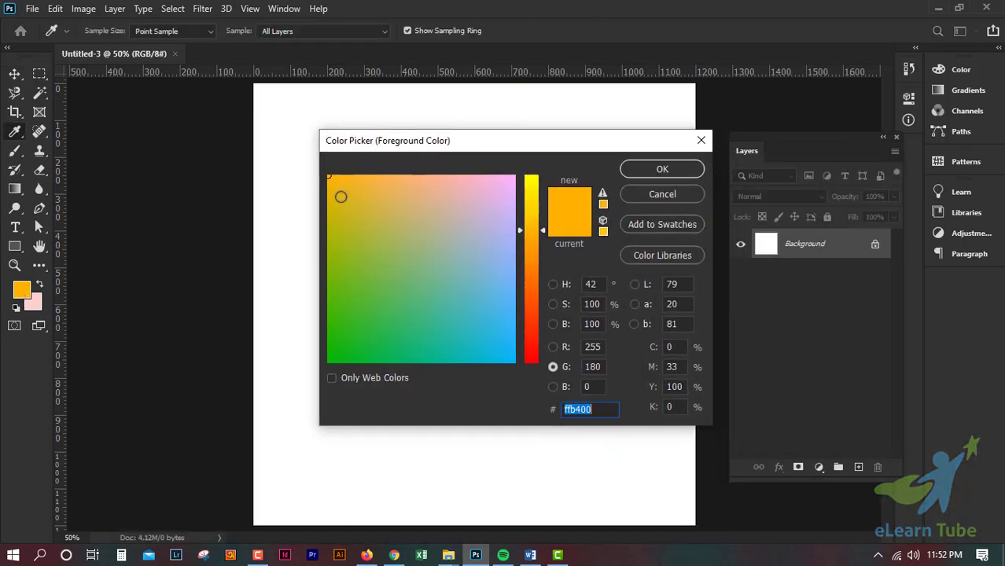
{"action": "mouse_move", "coordinate": [379, 188]}
{"action": "left_mouse_down"}
{"action": "mouse_move", "coordinate": [366, 298]}
{"action": "mouse_move", "coordinate": [497, 241]}
{"action": "mouse_move", "coordinate": [459, 231]}
{"action": "left_mouse_up"}
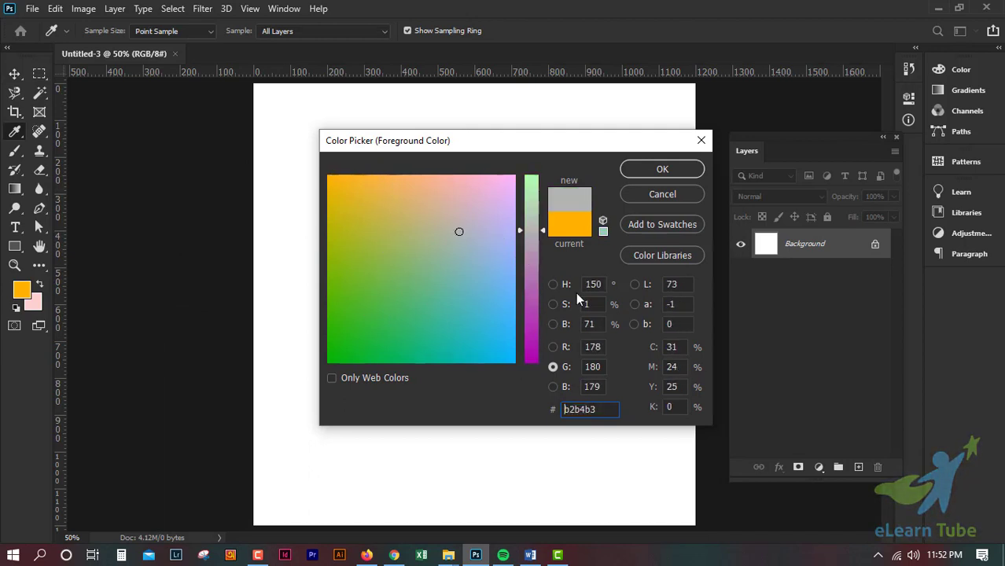
{"action": "left_click", "coordinate": [662, 194]}
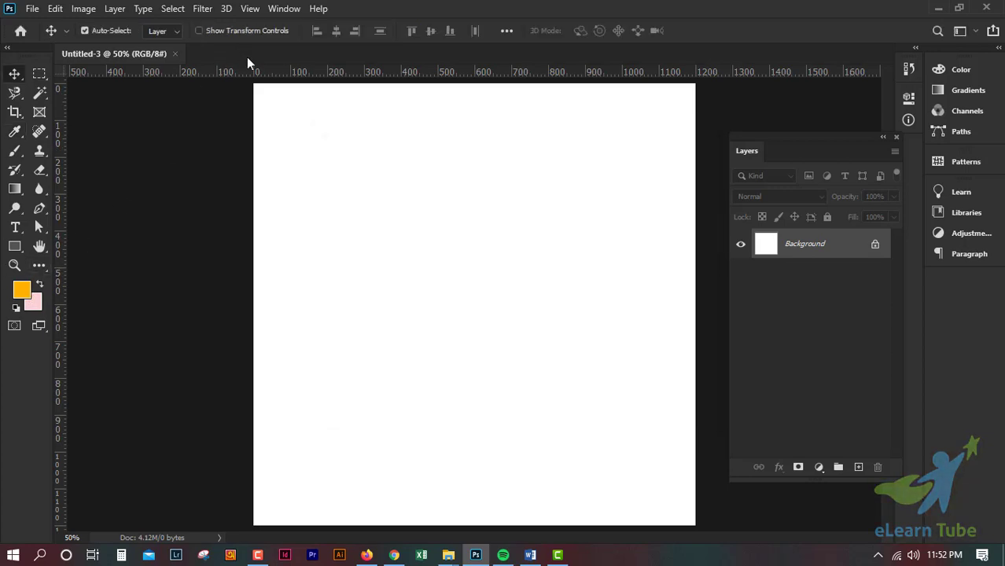
- Set the Color Picker preference to Windows in General preferences
{"action": "key", "text": "ctrl+k"}
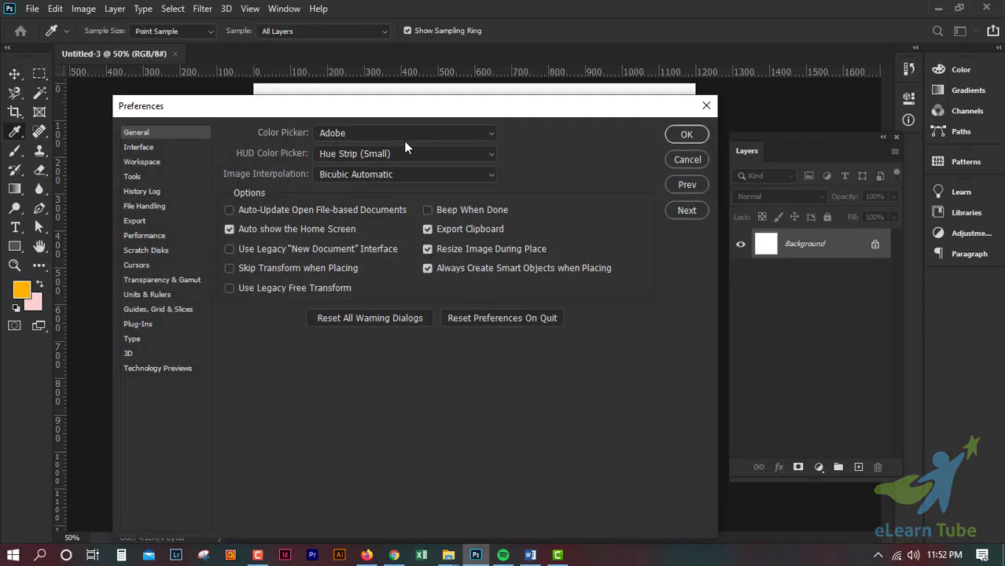
{"action": "left_click", "coordinate": [403, 134]}
{"action": "left_click", "coordinate": [414, 147]}
{"action": "left_click", "coordinate": [686, 135]}
- Test the Windows Color dialog by trying basic swatches, then close it without changing colour
{"action": "left_click", "coordinate": [20, 291]}
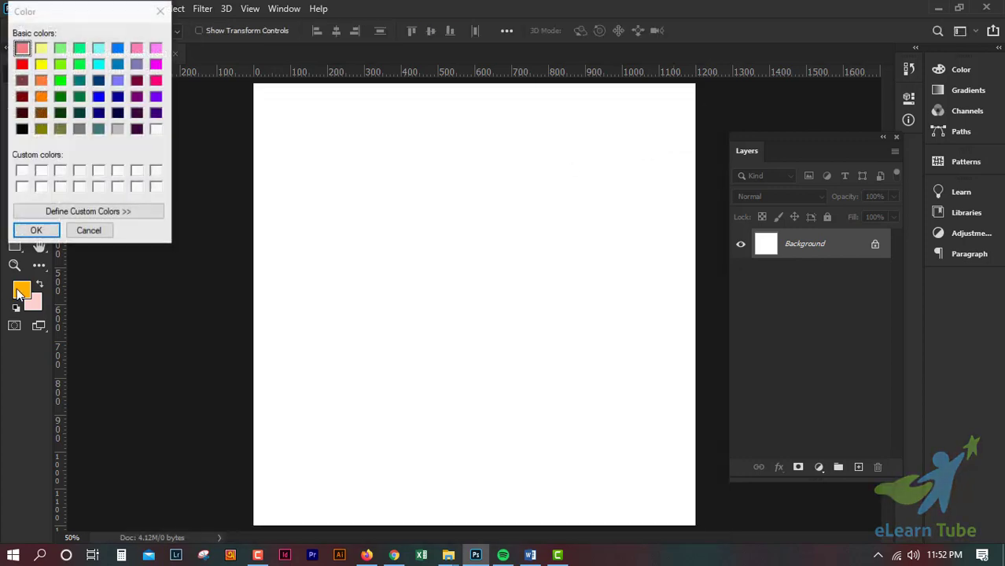
{"action": "left_click_drag", "start_coordinate": [85, 11], "coordinate": [406, 90]}
{"action": "left_click", "coordinate": [361, 126]}
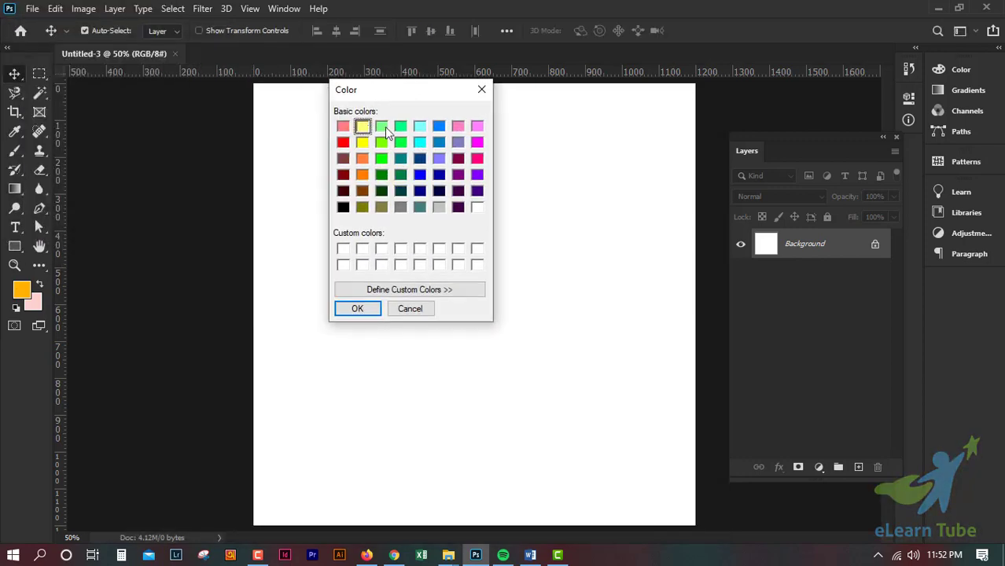
{"action": "left_click", "coordinate": [381, 126]}
{"action": "left_click", "coordinate": [380, 158]}
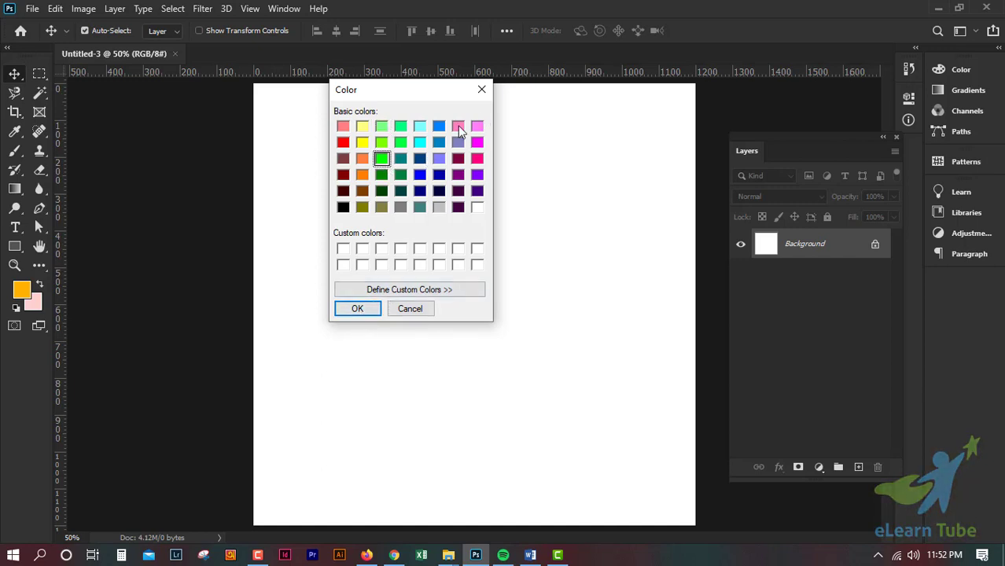
{"action": "left_click", "coordinate": [481, 89]}
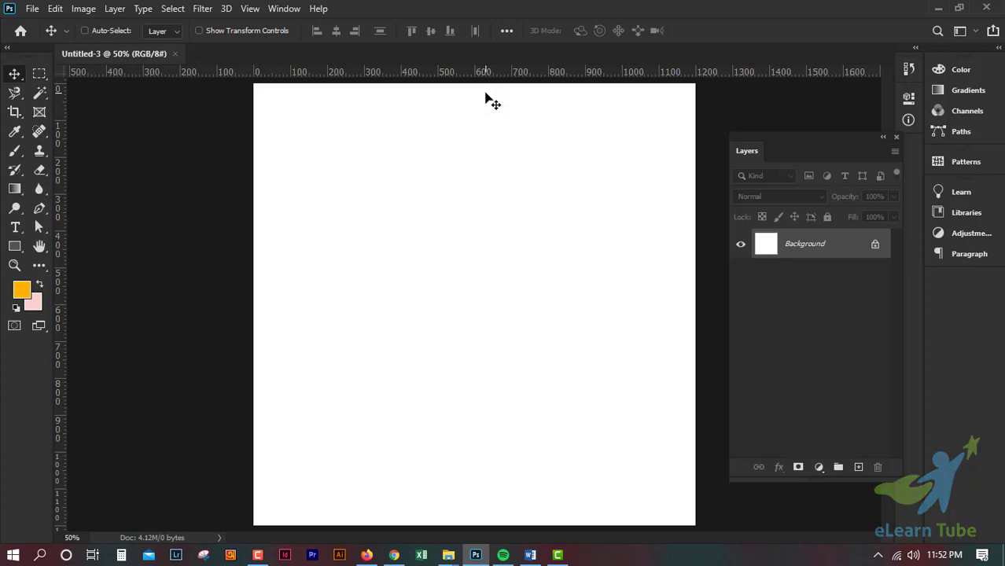
- Set the Color Picker preference back to Adobe in General preferences
{"action": "key", "text": "ctrl+k"}
{"action": "left_click", "coordinate": [470, 134]}
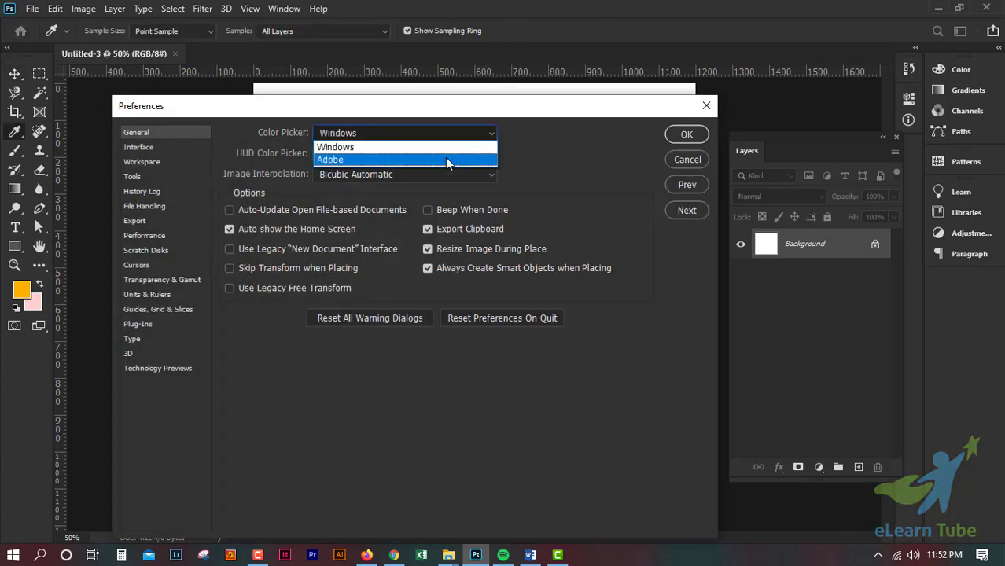
{"action": "left_click", "coordinate": [447, 163]}
{"action": "left_click_drag", "start_coordinate": [493, 115], "coordinate": [543, 106]}
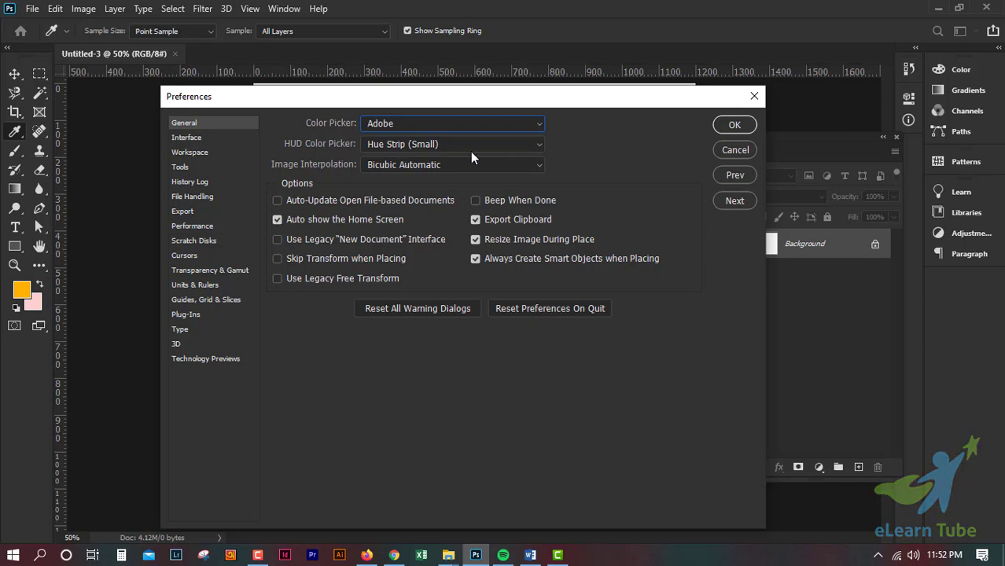
- Keep the HUD Color Picker at Hue Strip (Small), close Preferences without saving, and show the File menu
{"action": "left_click", "coordinate": [536, 144]}
{"action": "left_click", "coordinate": [536, 143]}
{"action": "left_click_drag", "start_coordinate": [519, 104], "coordinate": [505, 97]}
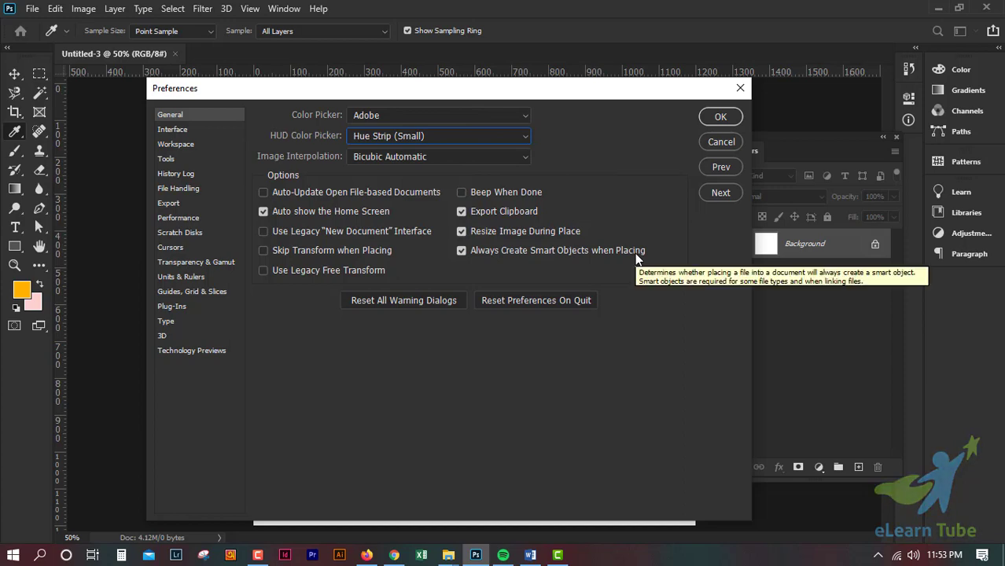
{"action": "left_click", "coordinate": [722, 146]}
{"action": "left_click", "coordinate": [34, 11]}
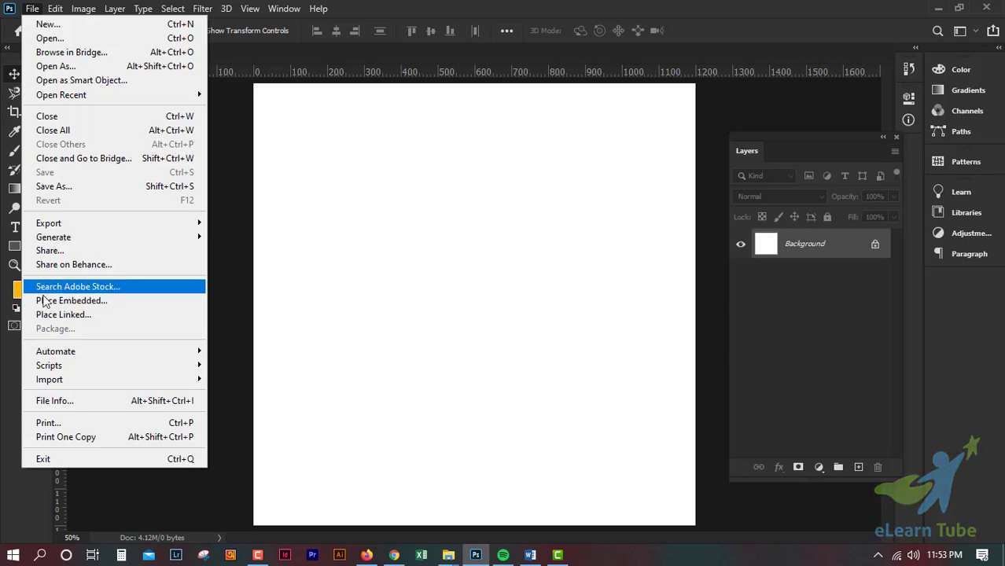
- Dismiss the File menu, then reopen General preferences to confirm Color Picker reads Windows, and close them
{"action": "left_click", "coordinate": [57, 8]}
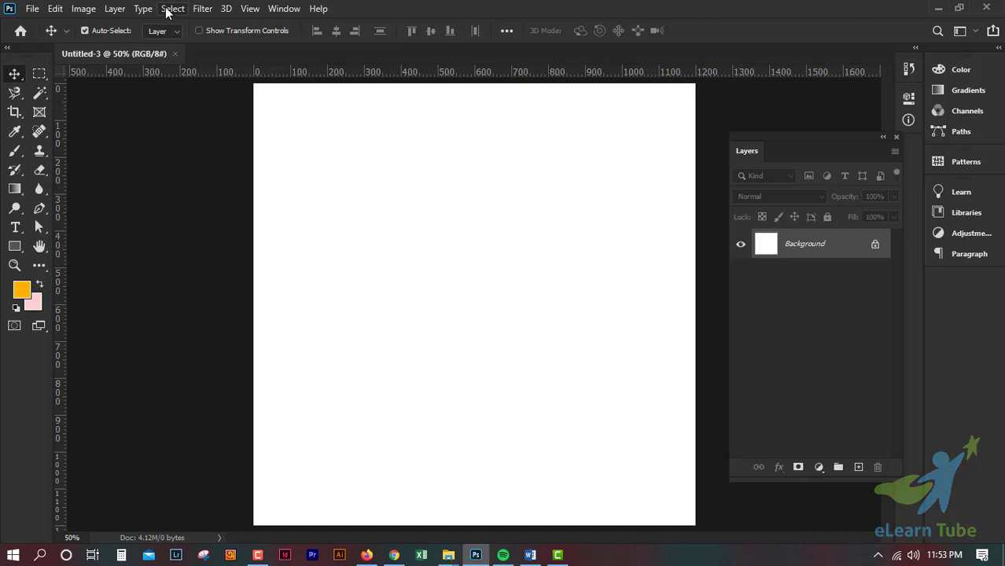
{"action": "key", "text": "ctrl"}
{"action": "key", "text": "ctrl+k"}
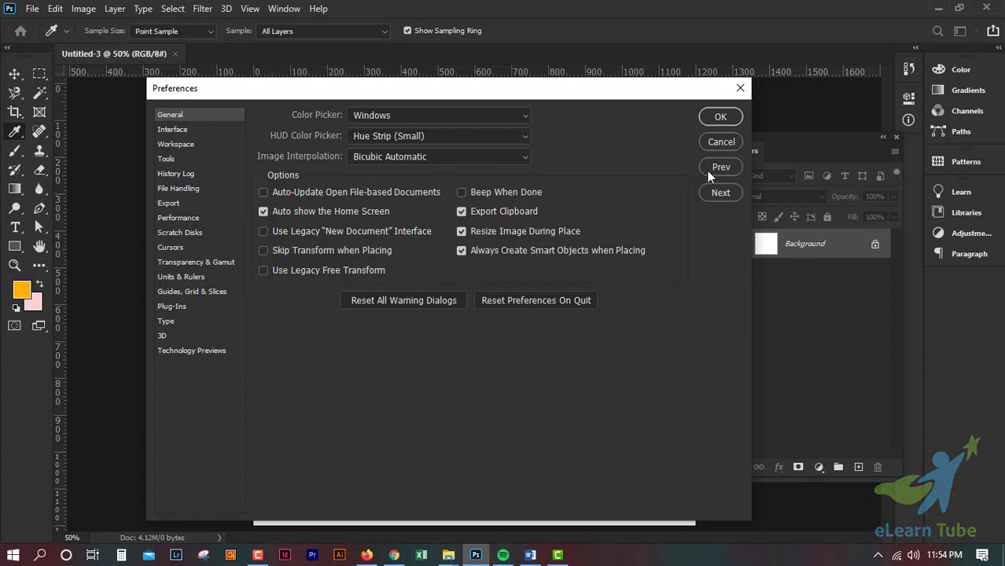
{"action": "left_click_drag", "start_coordinate": [641, 94], "coordinate": [580, 94]}
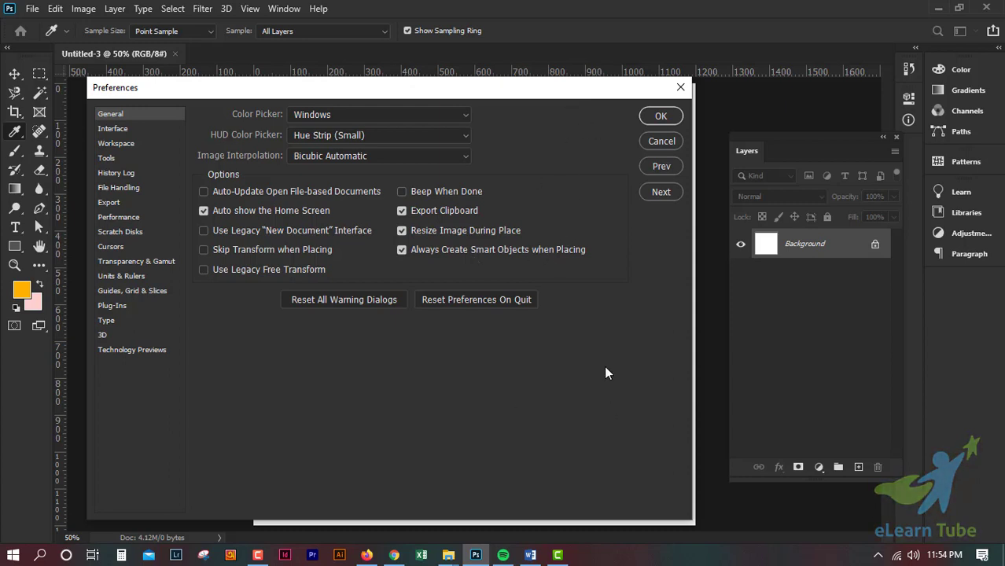
{"action": "left_click_drag", "start_coordinate": [573, 101], "coordinate": [573, 136]}
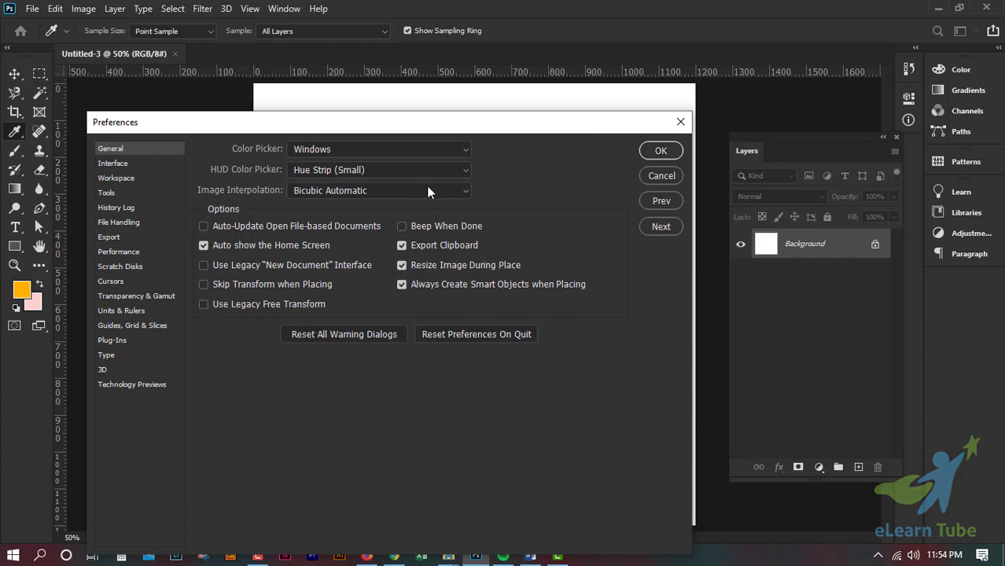
{"action": "left_click", "coordinate": [660, 176]}
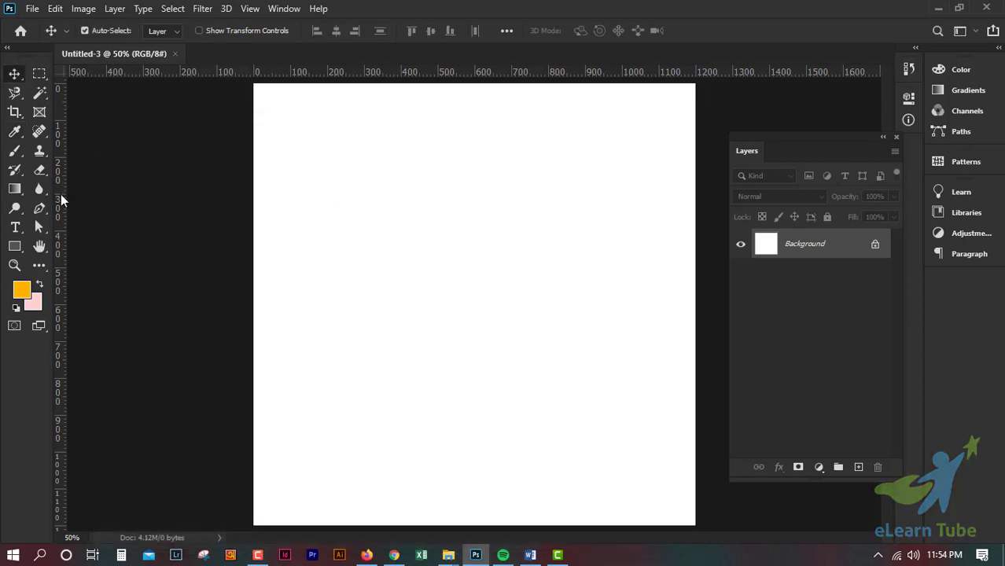
{"action": "left_click", "coordinate": [11, 114]}
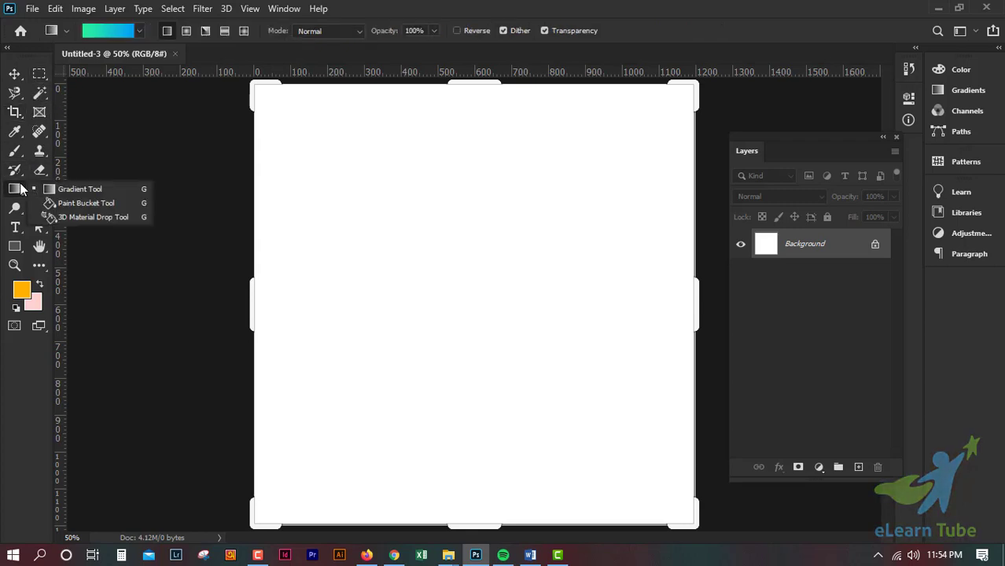
- Draw a gradient-filled rectangle and move it toward the canvas centre
{"action": "left_click", "coordinate": [78, 189]}
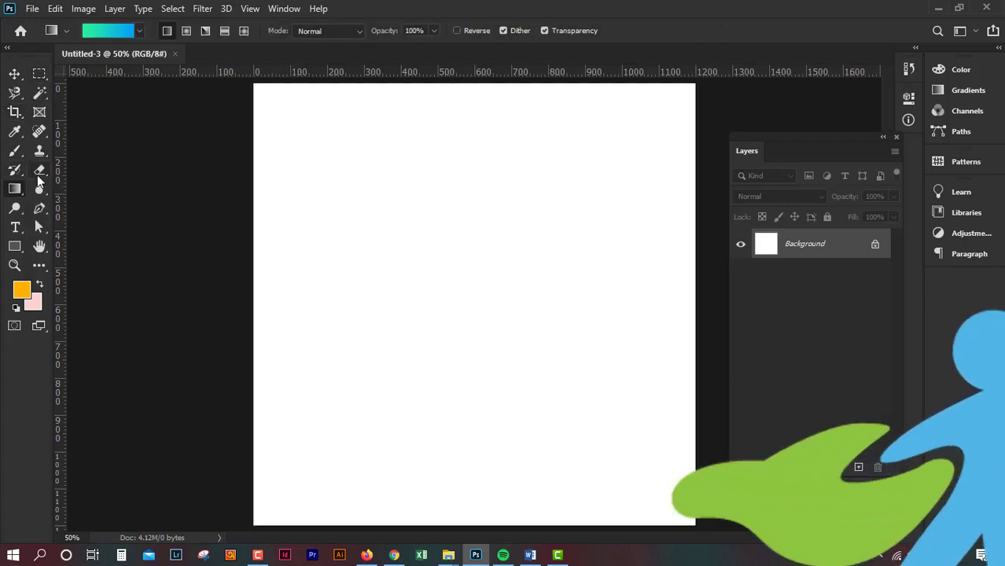
{"action": "left_click", "coordinate": [14, 246]}
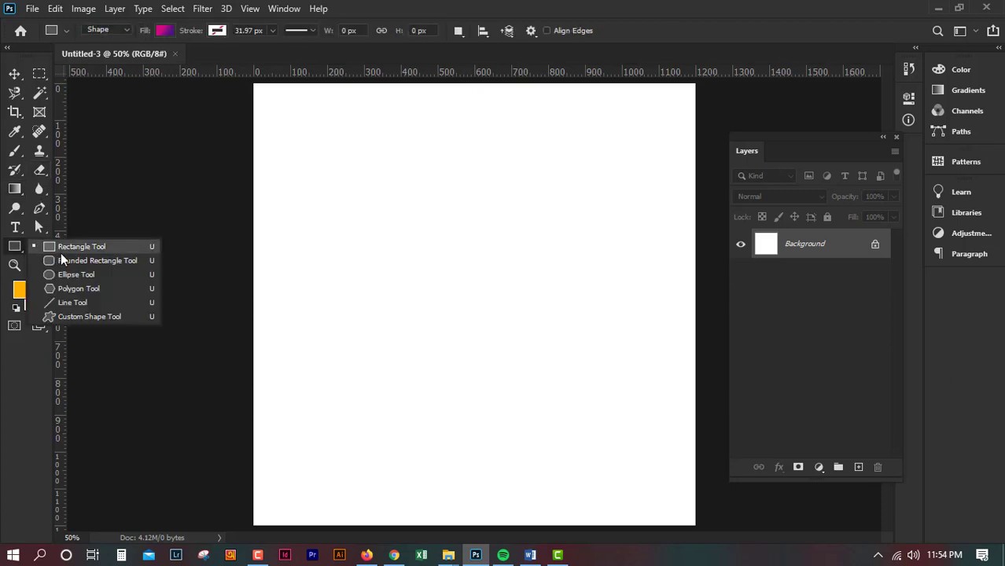
{"action": "left_click", "coordinate": [61, 250]}
{"action": "left_click_drag", "start_coordinate": [323, 217], "coordinate": [466, 293]}
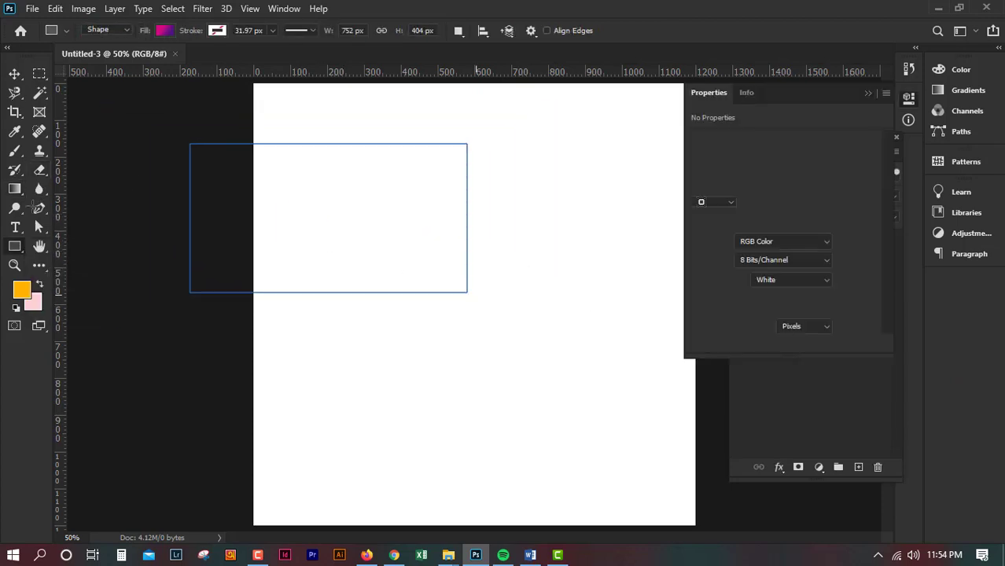
{"action": "left_click", "coordinate": [14, 73]}
{"action": "left_click_drag", "start_coordinate": [325, 172], "coordinate": [489, 219]}
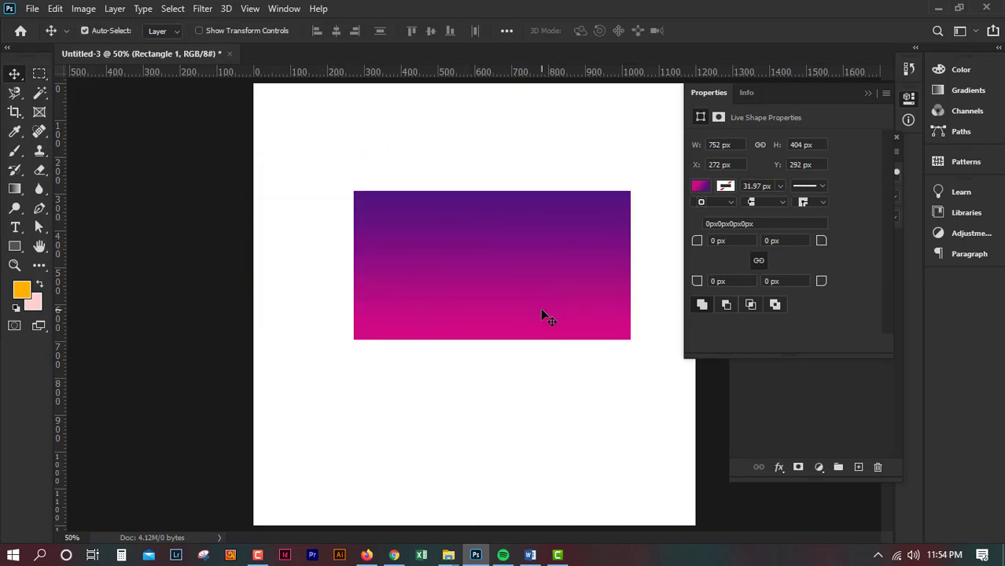
- Free Transform the gradient rectangle to 1155 × 622 px and commit it
{"action": "key", "text": "ctrl+t"}
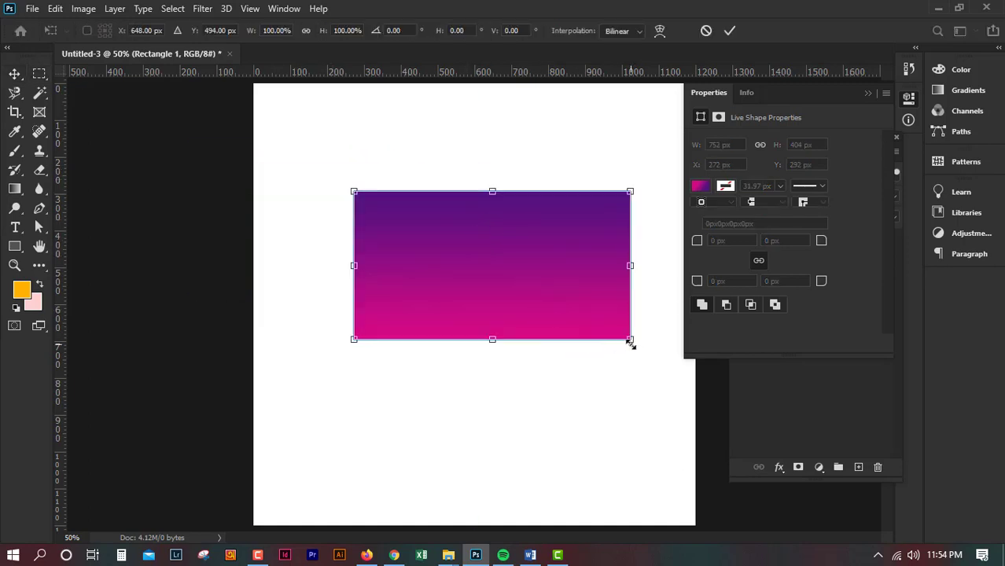
{"action": "mouse_move", "coordinate": [631, 341]}
{"action": "left_mouse_down"}
{"action": "mouse_move", "coordinate": [537, 293]}
{"action": "mouse_move", "coordinate": [641, 377]}
{"action": "left_mouse_up"}
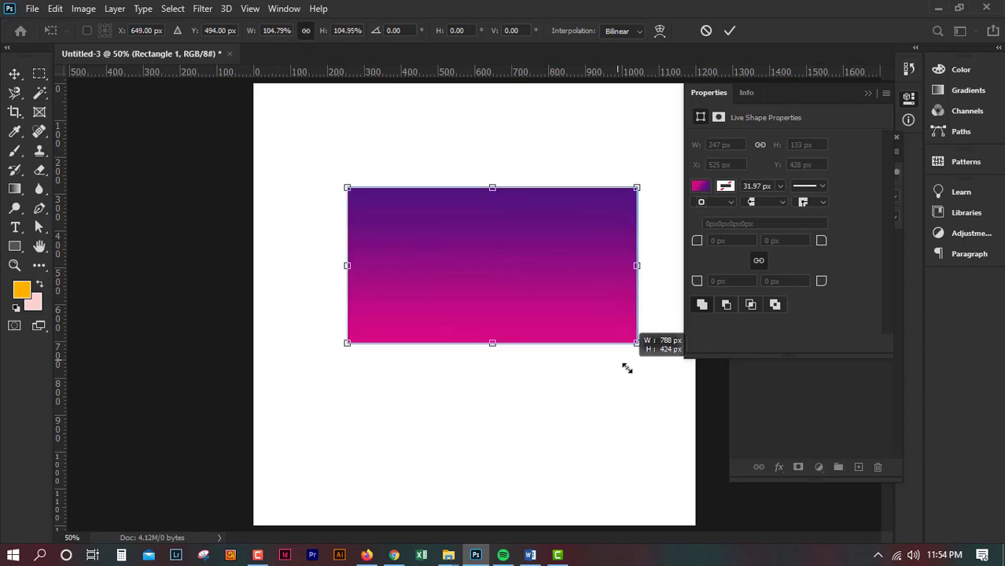
{"action": "left_click_drag", "start_coordinate": [595, 340], "coordinate": [438, 250]}
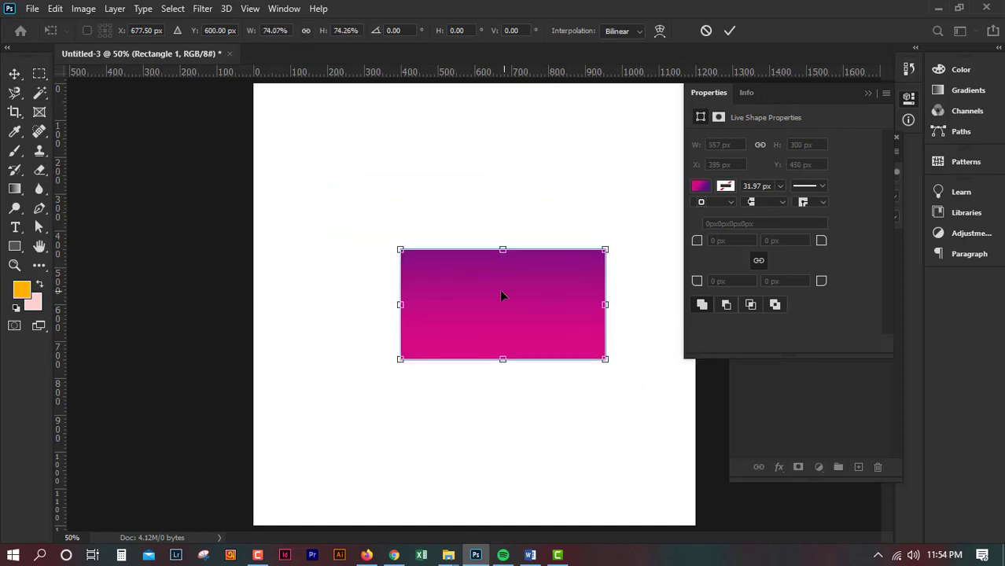
{"action": "left_click_drag", "start_coordinate": [534, 317], "coordinate": [646, 374]}
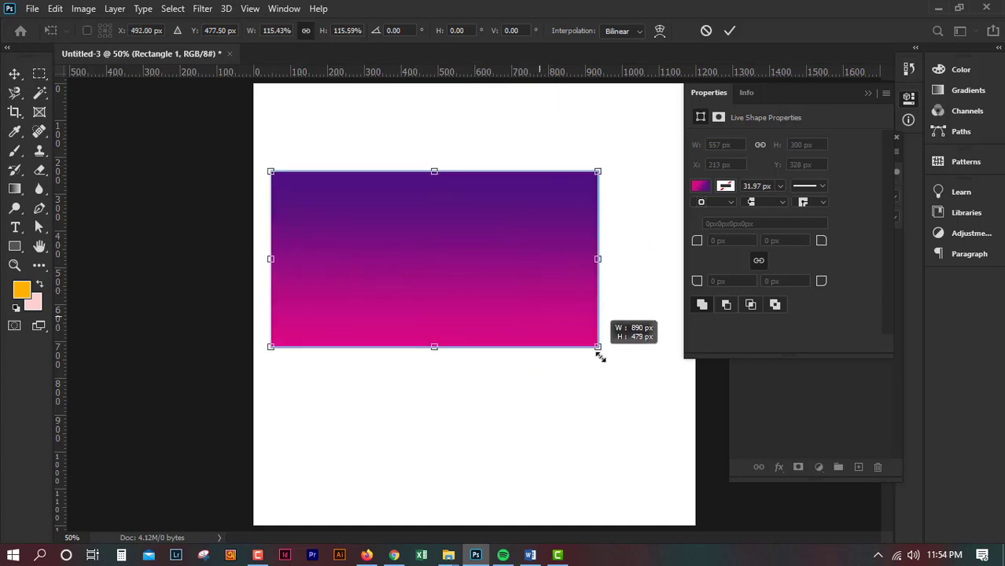
{"action": "left_click", "coordinate": [728, 31]}
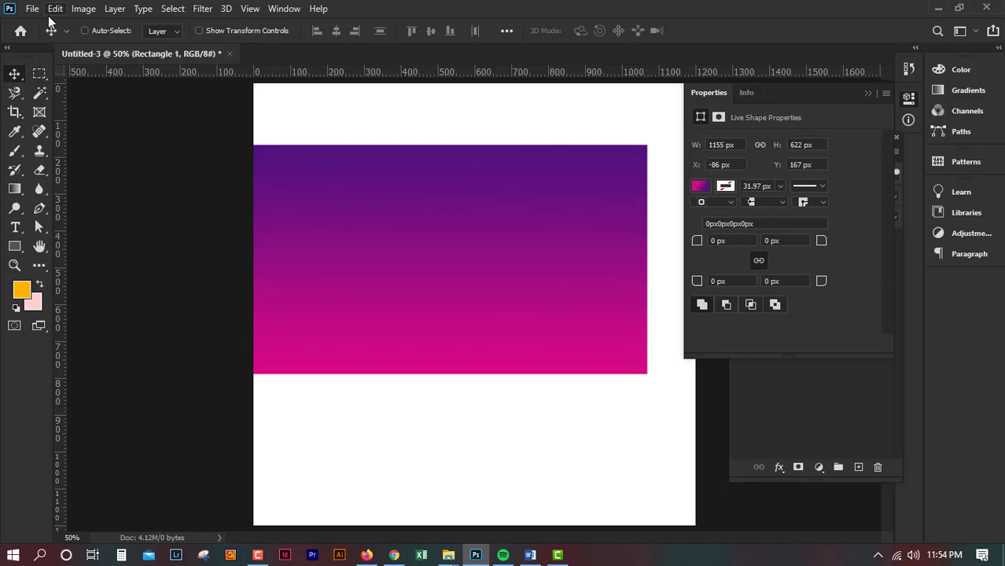
{"action": "key", "text": "ctrl+k"}
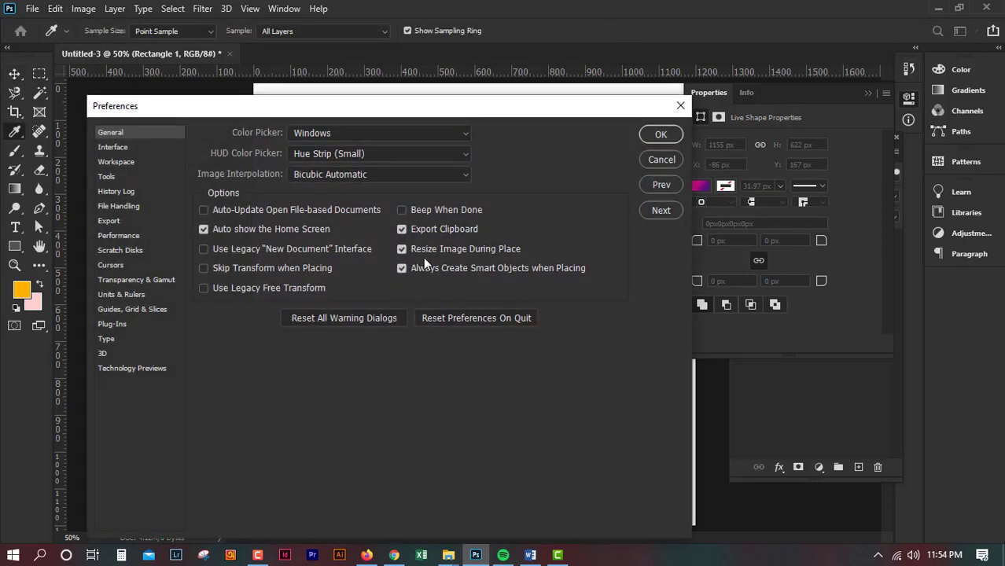
{"action": "left_click_drag", "start_coordinate": [449, 112], "coordinate": [410, 309]}
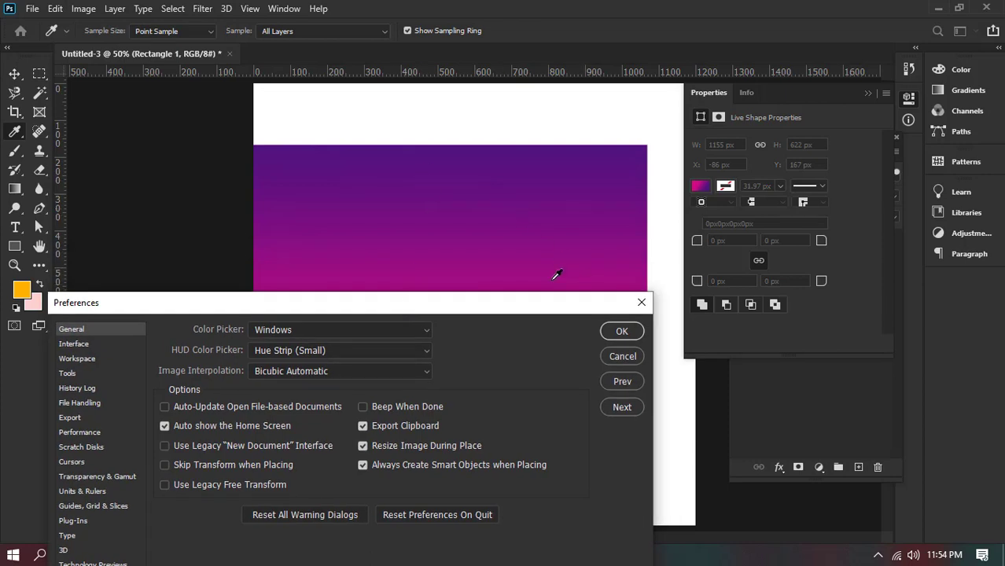
{"action": "left_click_drag", "start_coordinate": [567, 307], "coordinate": [561, 243]}
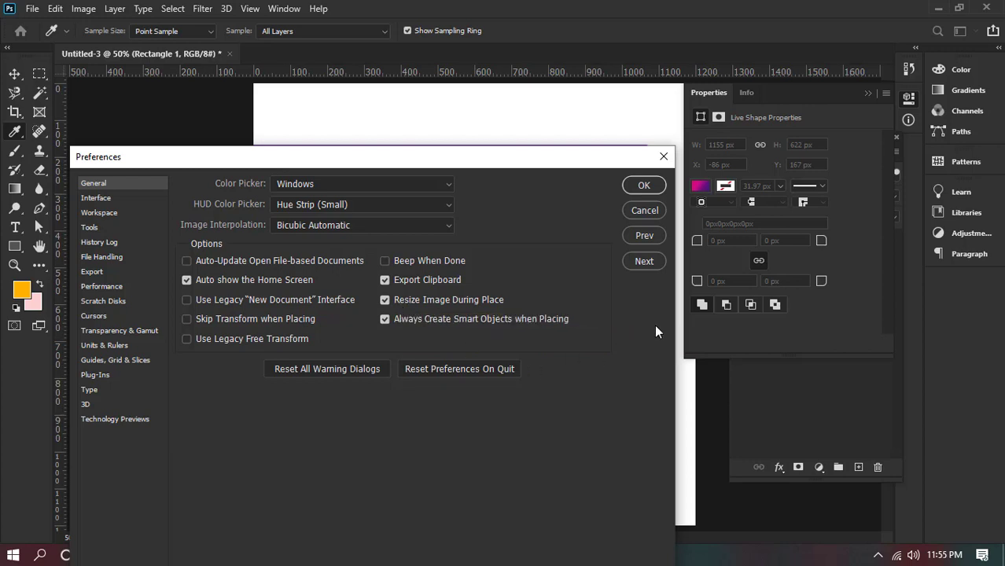
{"action": "left_click_drag", "start_coordinate": [398, 167], "coordinate": [501, 138]}
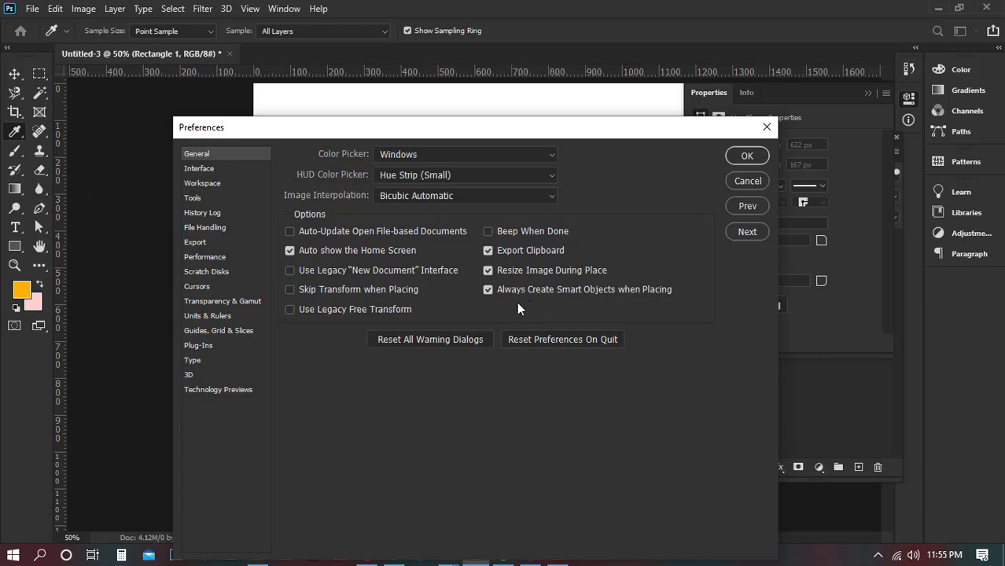
- In Interface preferences, preview the lighter colour themes, then return to the darkest theme
{"action": "left_click", "coordinate": [207, 169]}
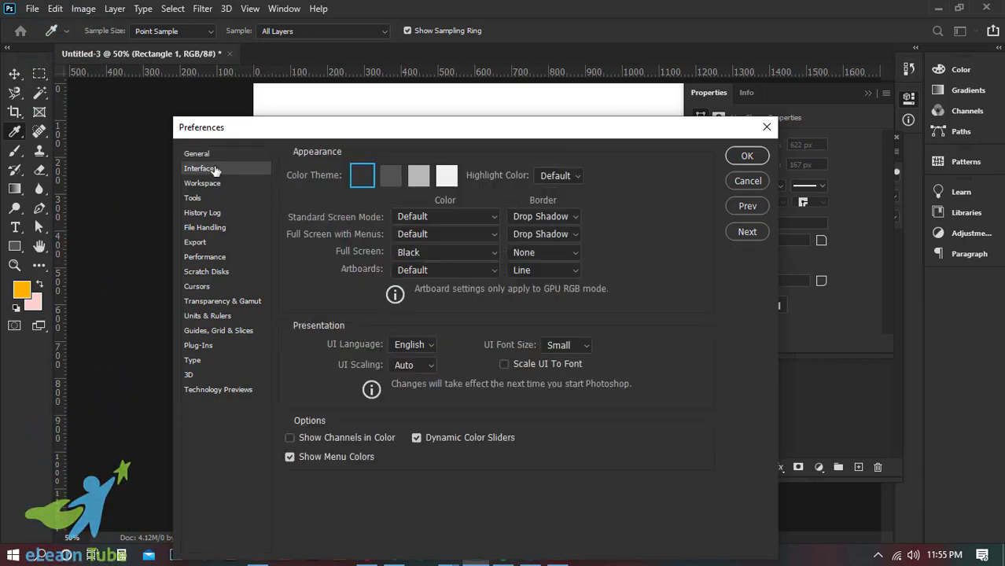
{"action": "left_click_drag", "start_coordinate": [298, 127], "coordinate": [526, 157]}
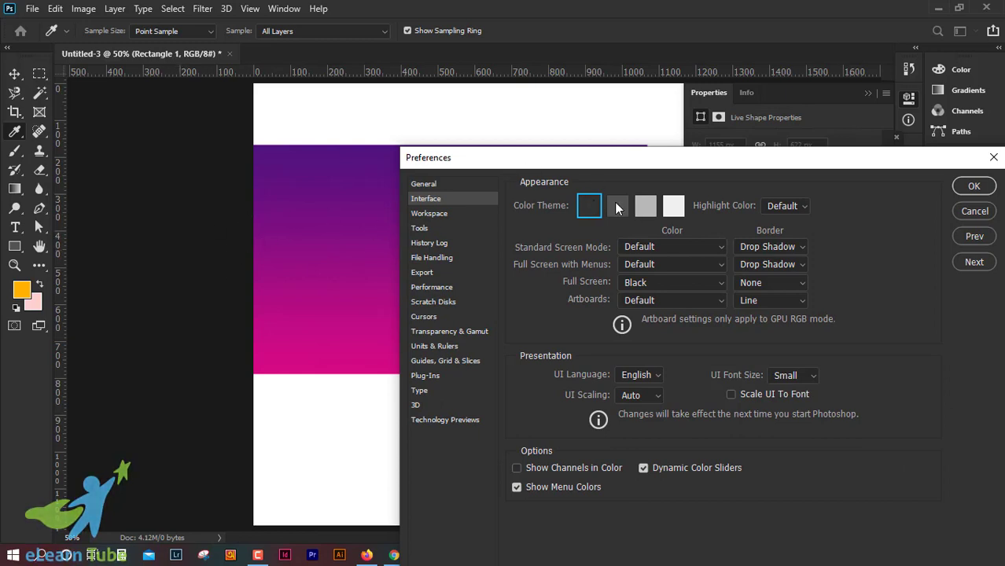
{"action": "key", "text": "shift+F2"}
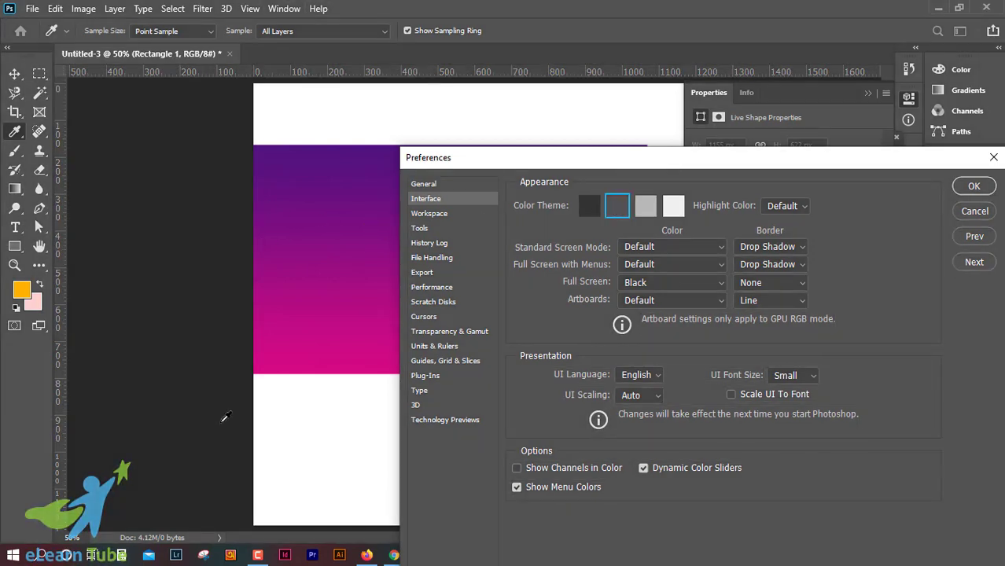
{"action": "key", "text": "shift+F2"}
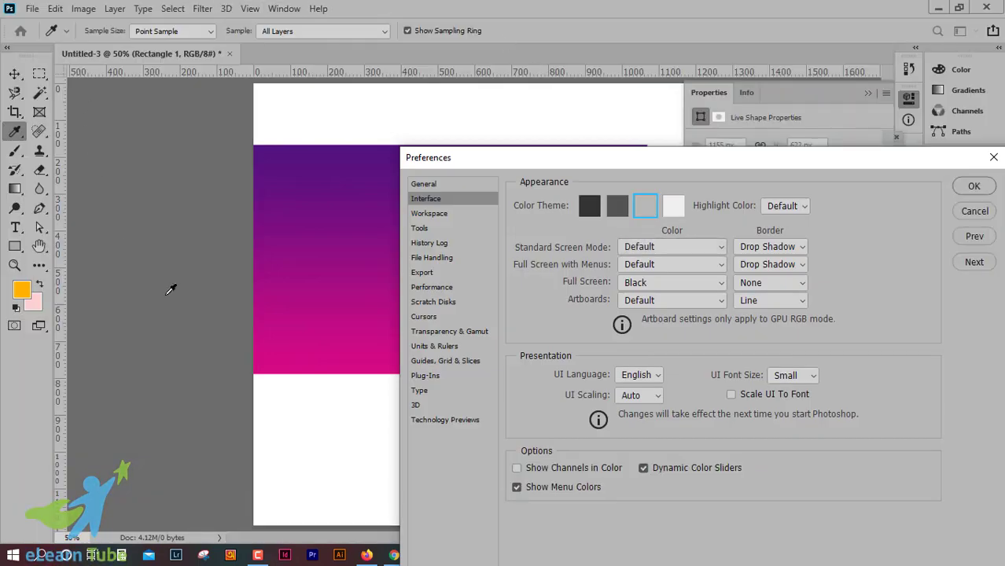
{"action": "left_click", "coordinate": [670, 208]}
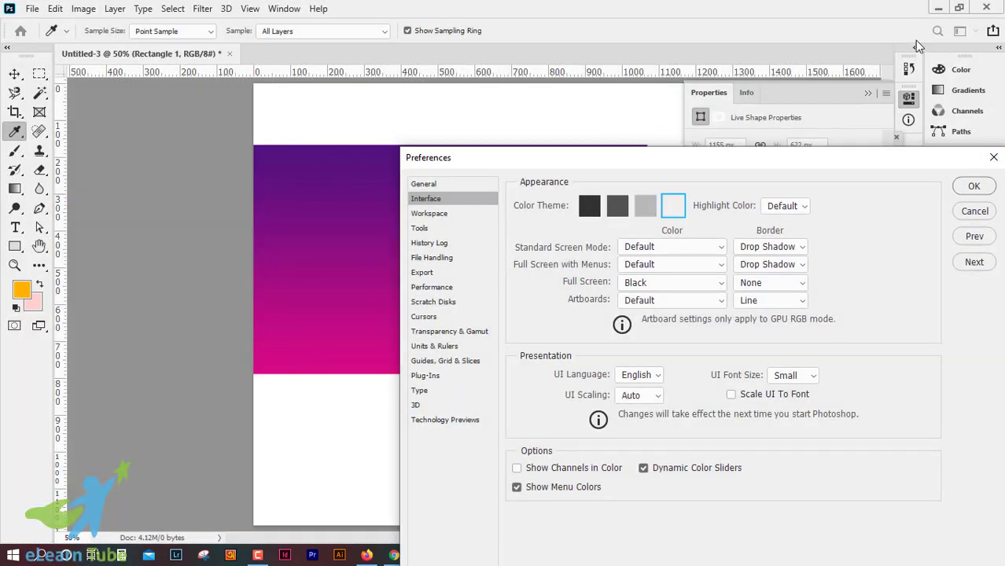
{"action": "left_click_drag", "start_coordinate": [629, 157], "coordinate": [543, 157]}
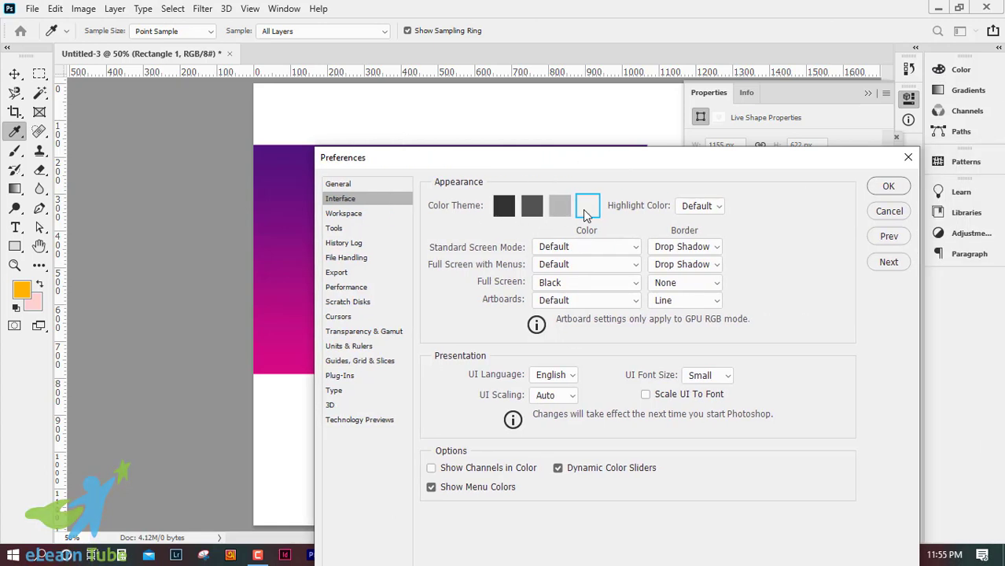
{"action": "left_click", "coordinate": [511, 213]}
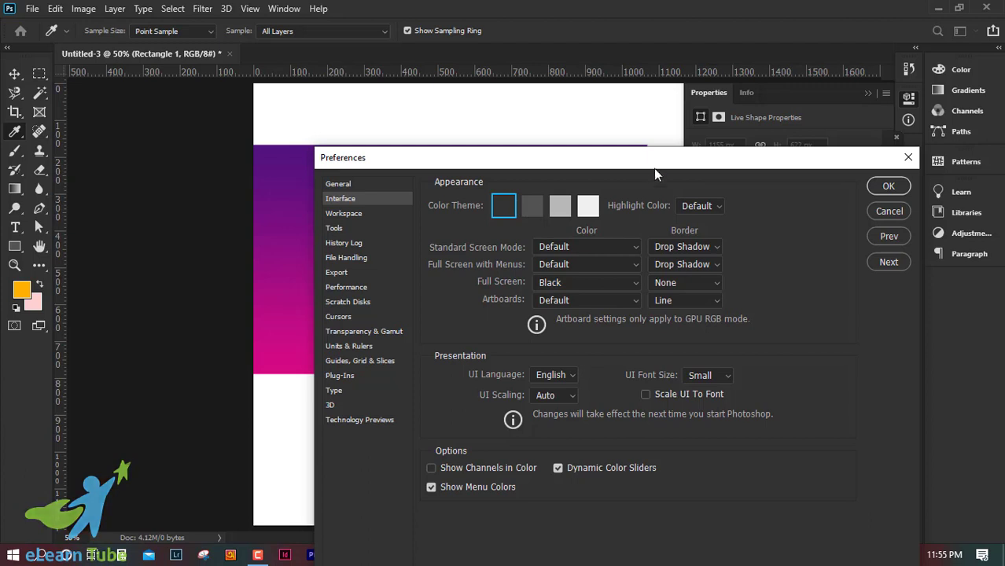
{"action": "left_click_drag", "start_coordinate": [619, 155], "coordinate": [524, 112]}
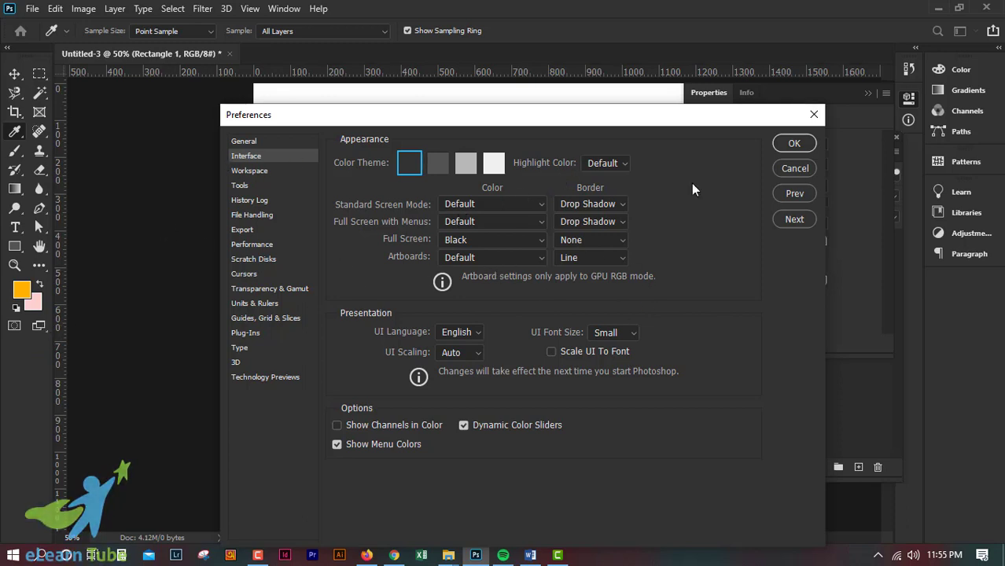
- Cancel Preferences and switch to Full Screen With Menu Bar, then Full Screen mode
{"action": "left_click", "coordinate": [793, 170]}
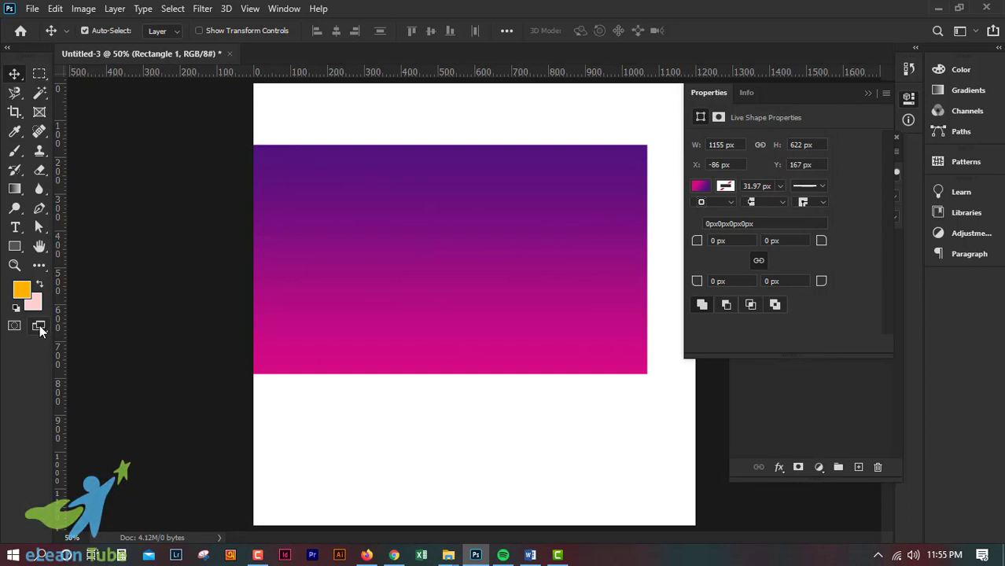
{"action": "right_click", "coordinate": [39, 325]}
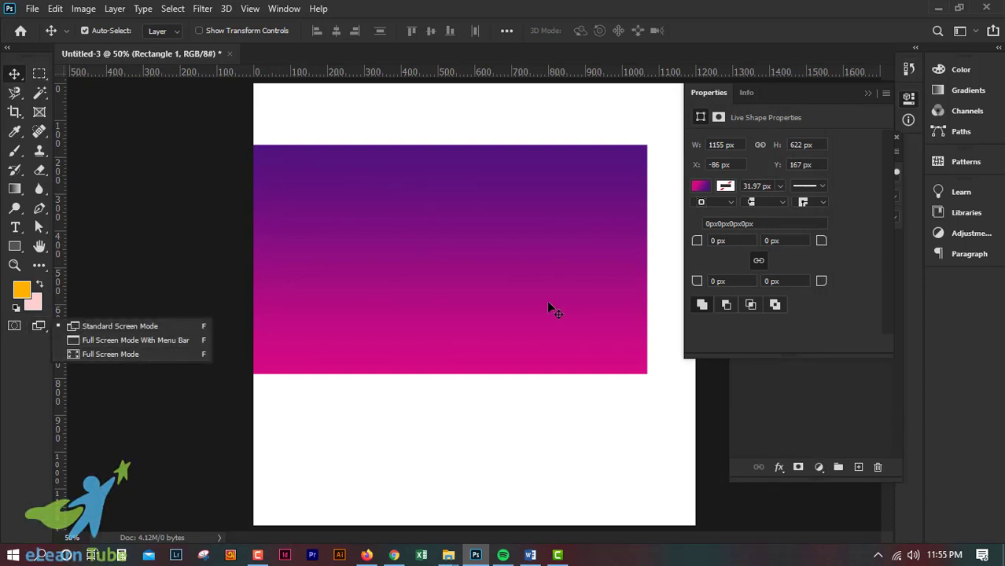
{"action": "left_click", "coordinate": [123, 341]}
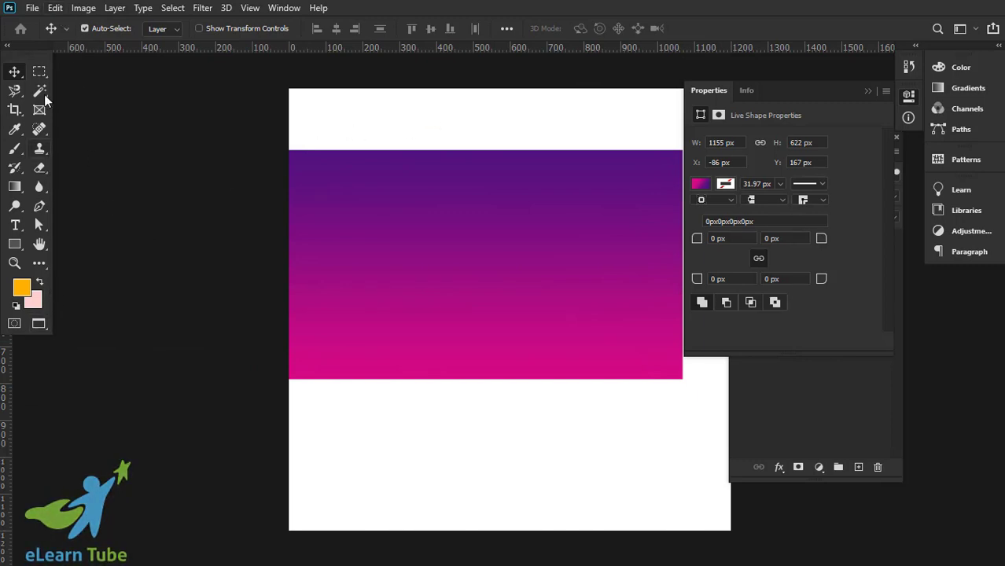
{"action": "right_click", "coordinate": [37, 324]}
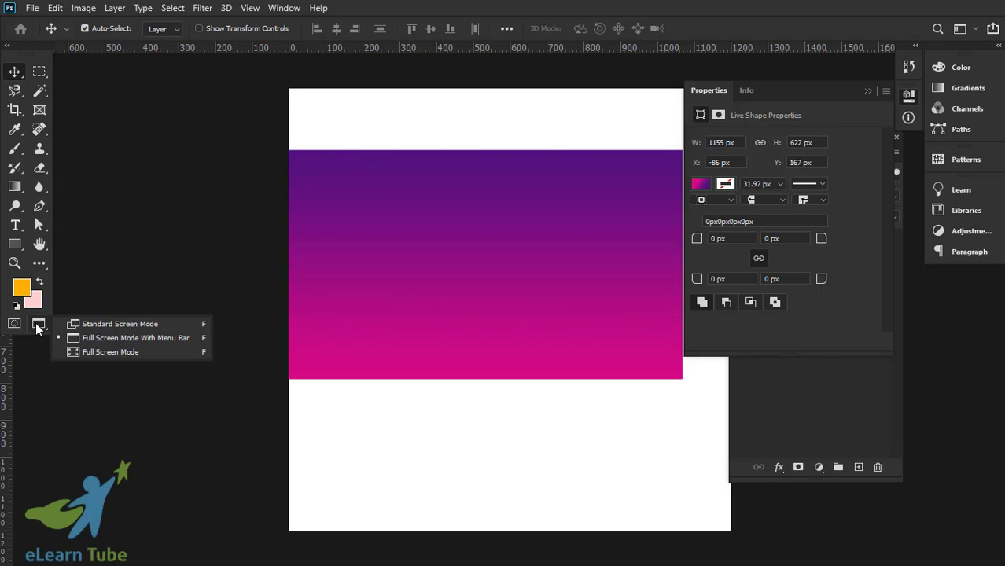
{"action": "left_click", "coordinate": [84, 352]}
{"action": "left_click", "coordinate": [506, 261]}
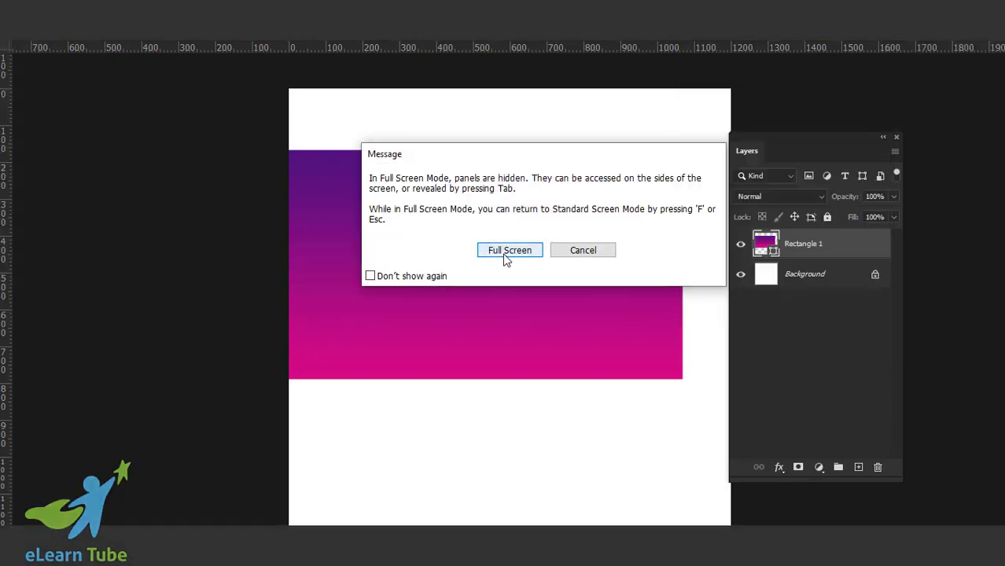
- Move the gradient rectangle right and down to X 23, Y 230
{"action": "scroll", "coordinate": [630, 204], "scroll_direction": "up", "scroll_amount": 3}
{"action": "scroll", "coordinate": [629, 204], "scroll_direction": "down", "scroll_amount": 3}
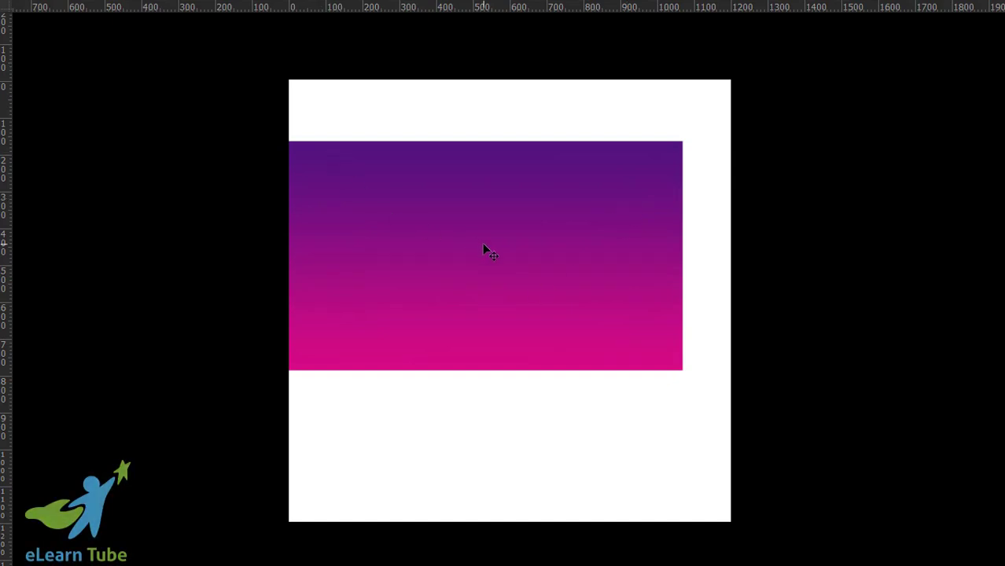
{"action": "scroll", "coordinate": [482, 246], "scroll_direction": "up", "scroll_amount": 1}
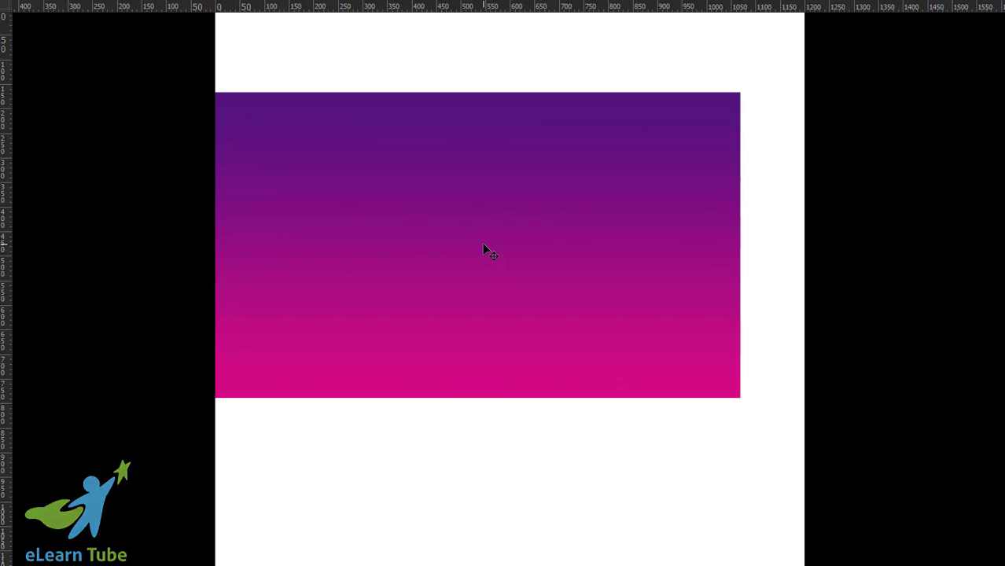
{"action": "left_click_drag", "start_coordinate": [483, 245], "coordinate": [528, 274]}
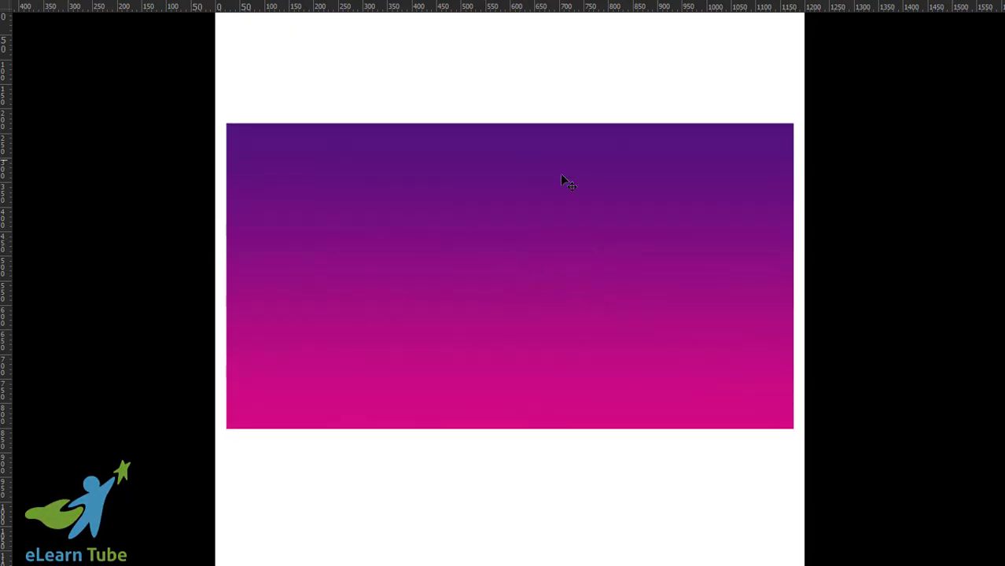
{"action": "scroll", "coordinate": [527, 237], "scroll_direction": "right", "scroll_amount": 2}
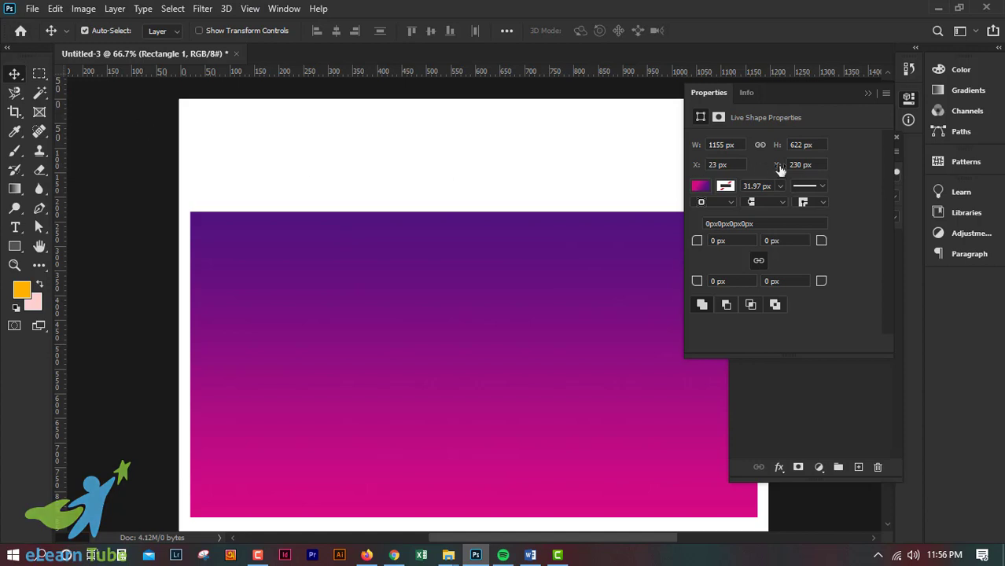
{"action": "right_click", "coordinate": [40, 327]}
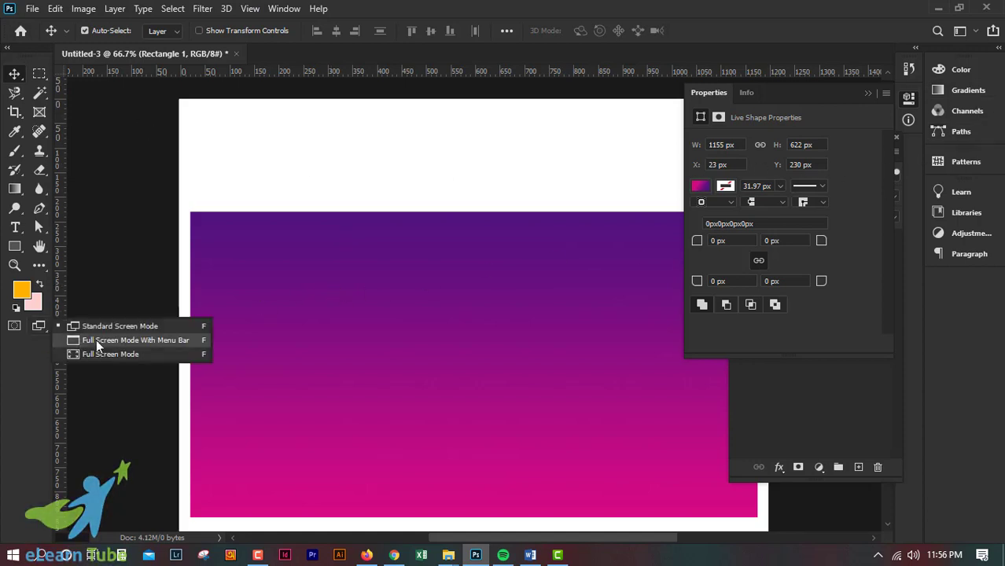
{"action": "left_click", "coordinate": [421, 81]}
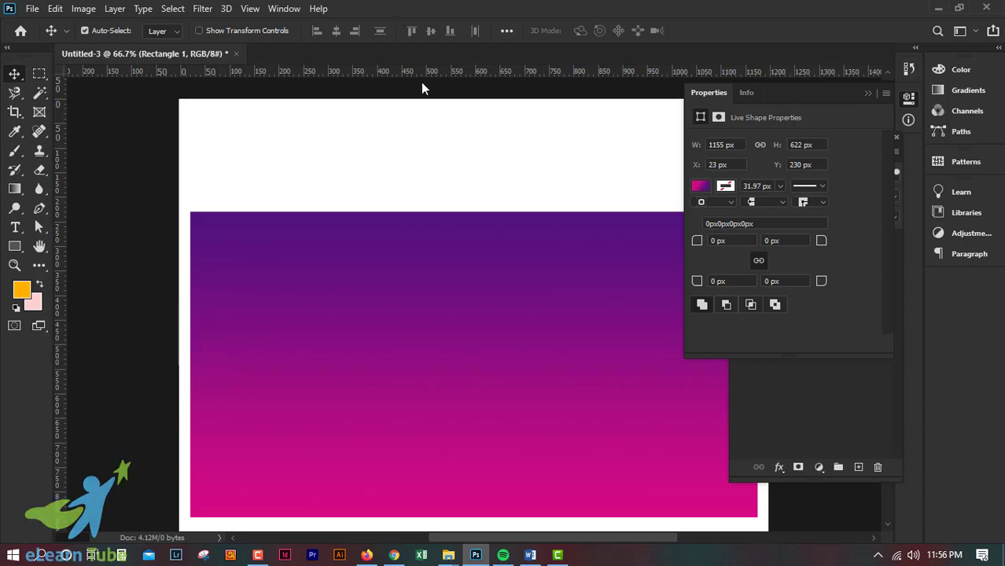
{"action": "key", "text": "f"}
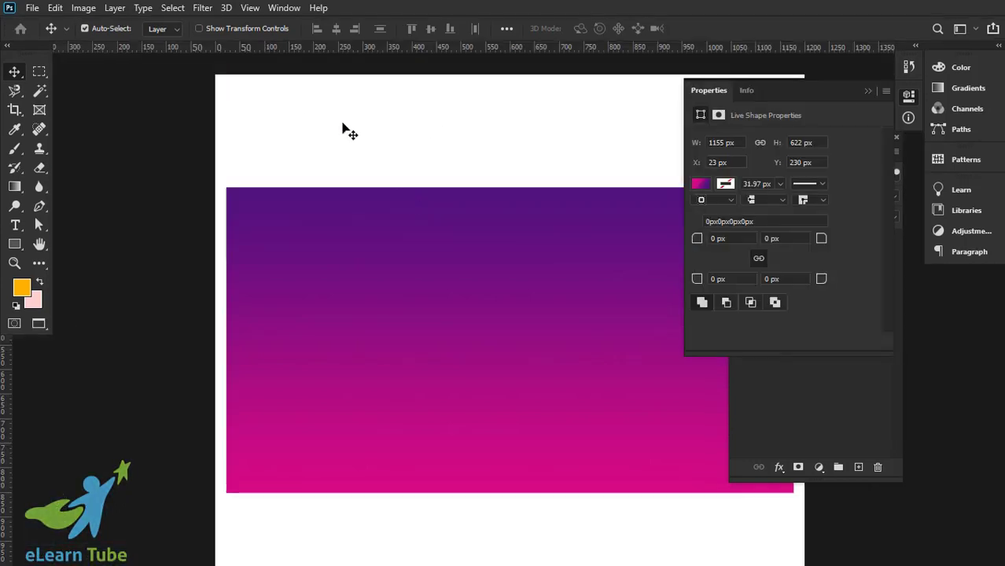
{"action": "right_click", "coordinate": [40, 320]}
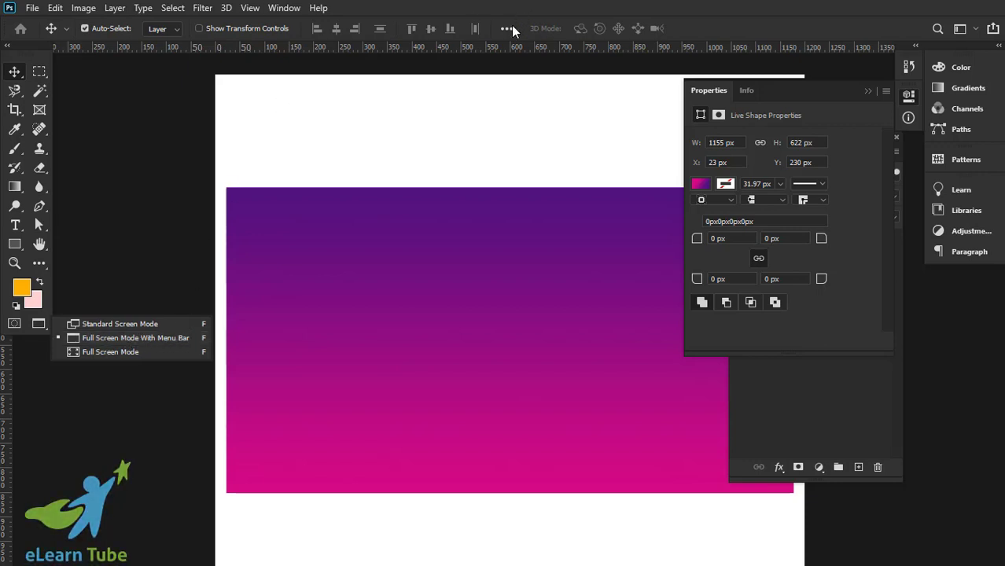
{"action": "key", "text": "f"}
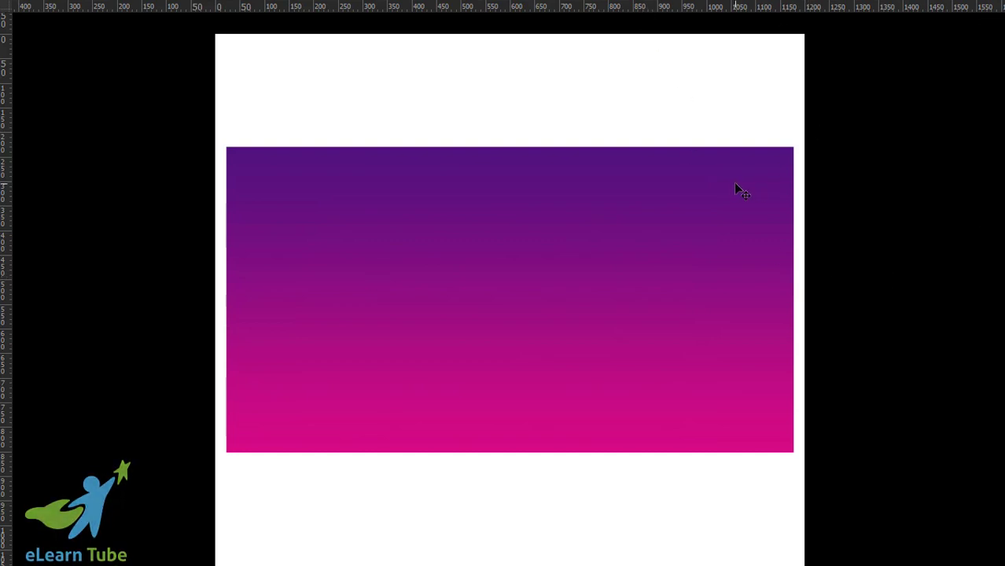
{"action": "key", "text": "f"}
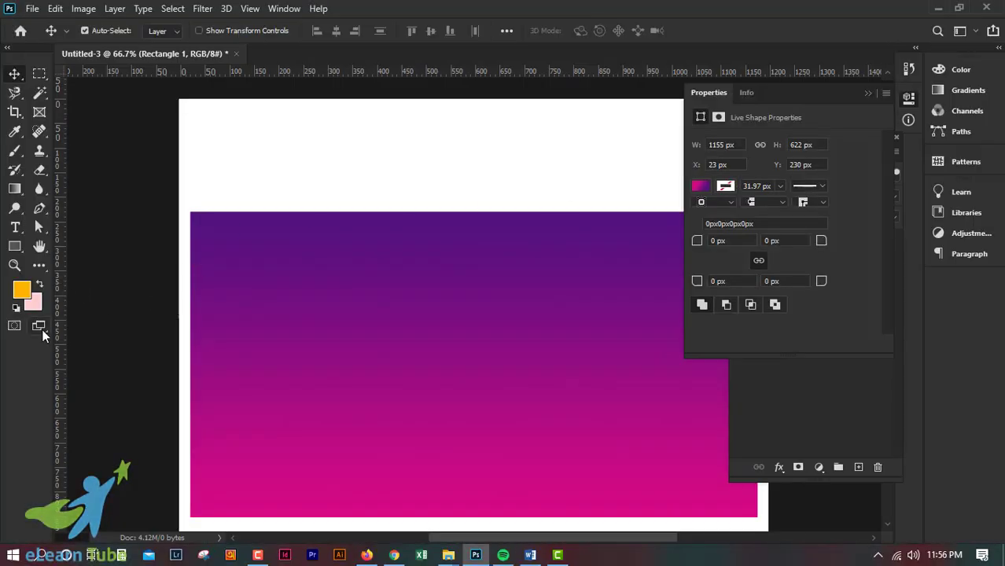
{"action": "right_click", "coordinate": [42, 328]}
{"action": "left_click", "coordinate": [396, 7]}
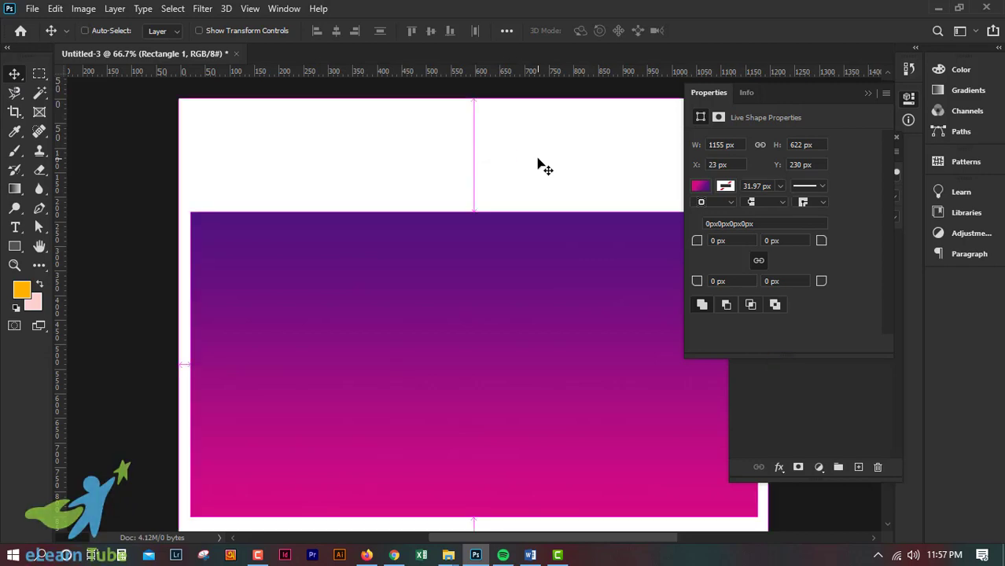
- Open Interface preferences and review the UI Font Size options
{"action": "key", "text": "ctrl+k"}
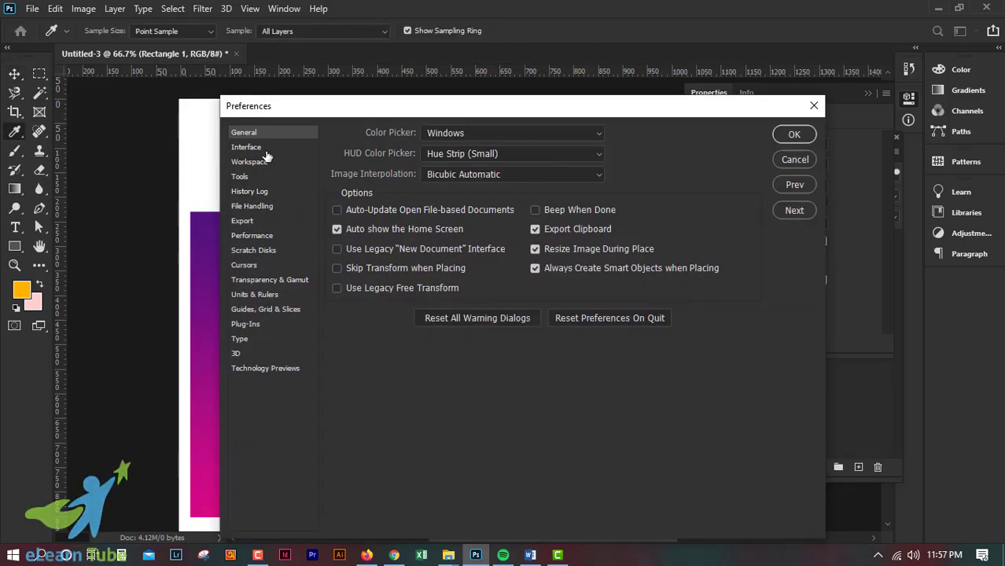
{"action": "left_click", "coordinate": [248, 149]}
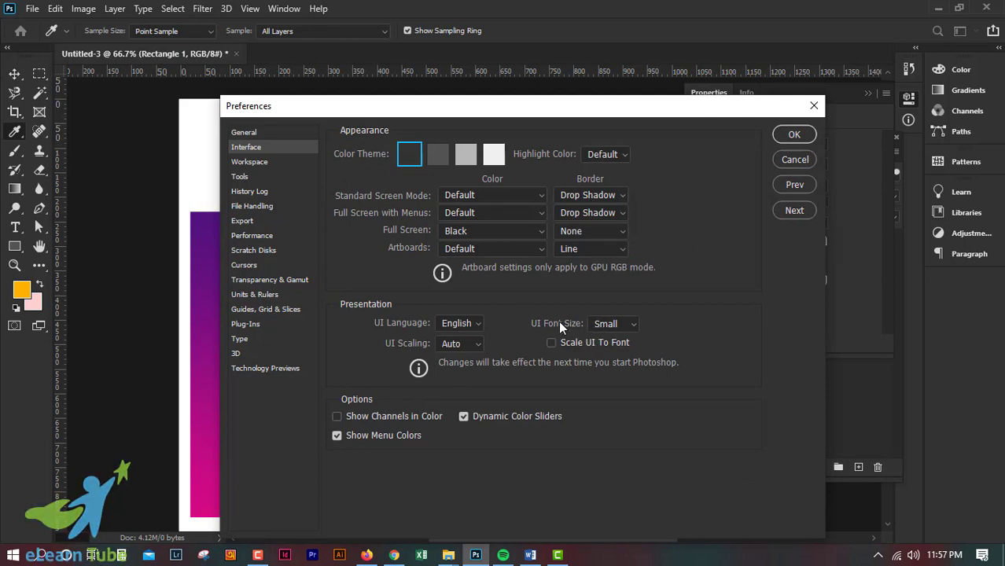
{"action": "left_click", "coordinate": [613, 325]}
{"action": "left_click", "coordinate": [678, 324]}
{"action": "left_click_drag", "start_coordinate": [405, 114], "coordinate": [372, 99]}
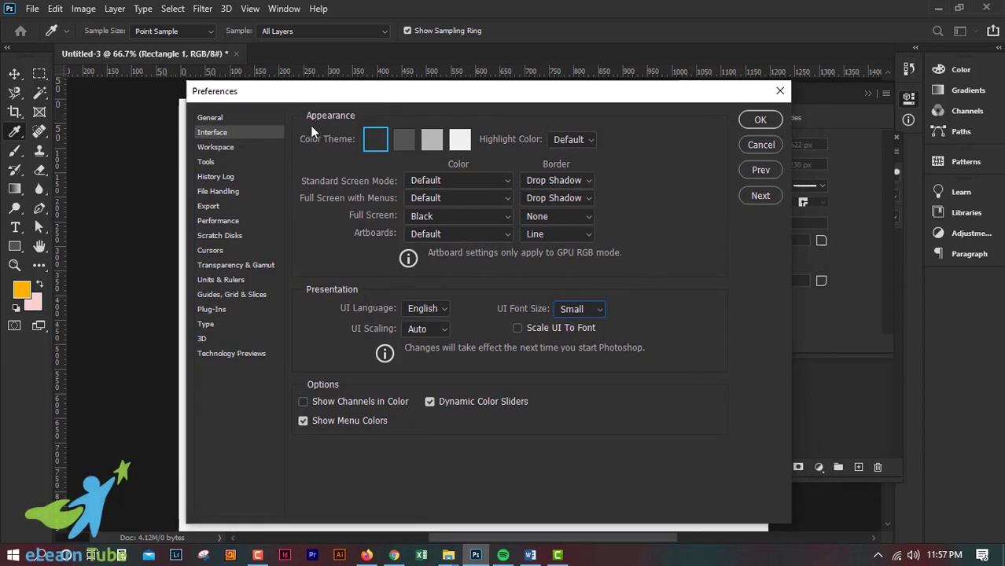
- In Workspace preferences, uncheck Open Documents as Tabs
{"action": "left_click", "coordinate": [220, 147]}
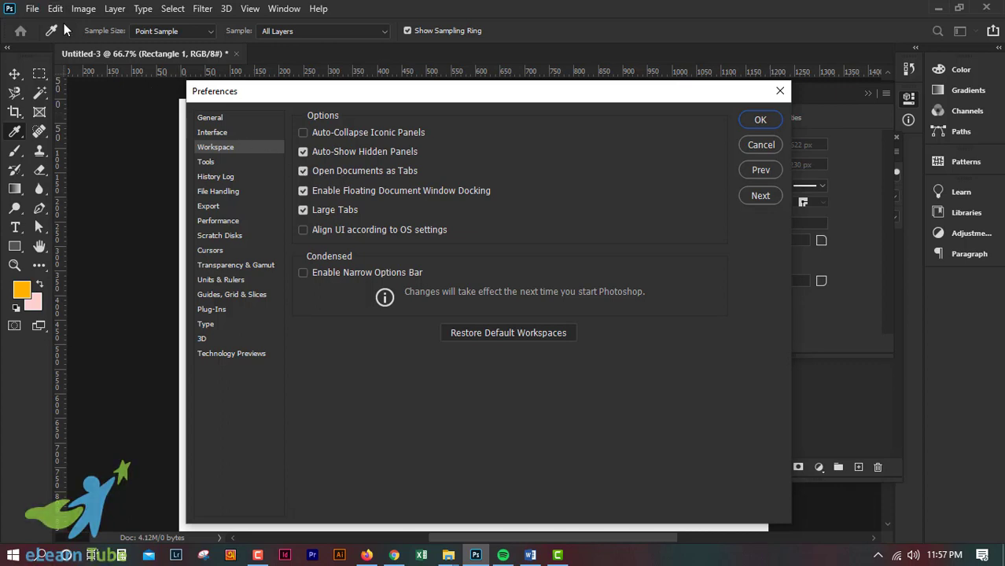
{"action": "left_click_drag", "start_coordinate": [279, 91], "coordinate": [238, 189]}
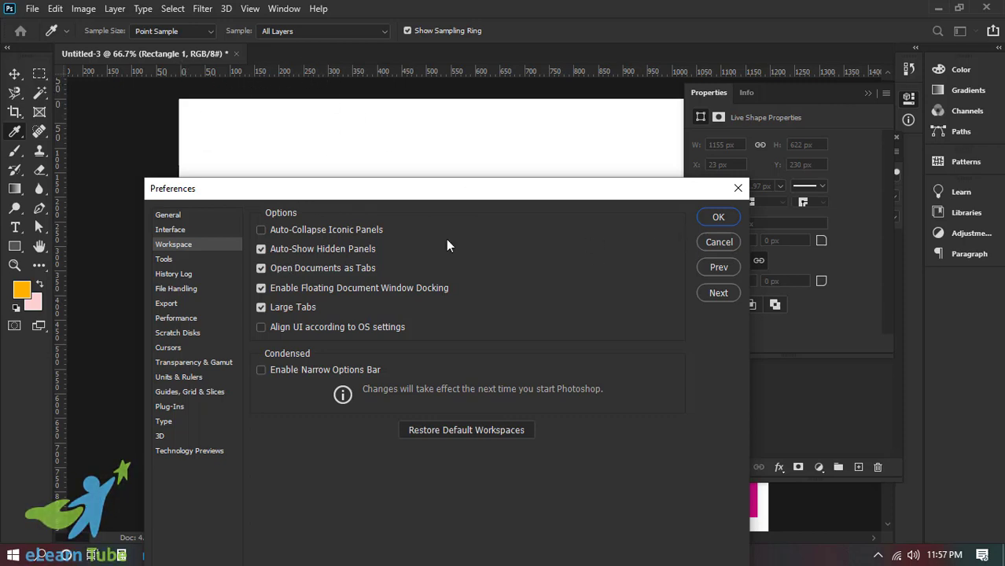
{"action": "left_click", "coordinate": [262, 268]}
- Confirm Preferences, create a 1200 × 1200 px document, move its floating Untitled-4 window, and close it
{"action": "left_click", "coordinate": [717, 218]}
{"action": "key", "text": "v"}
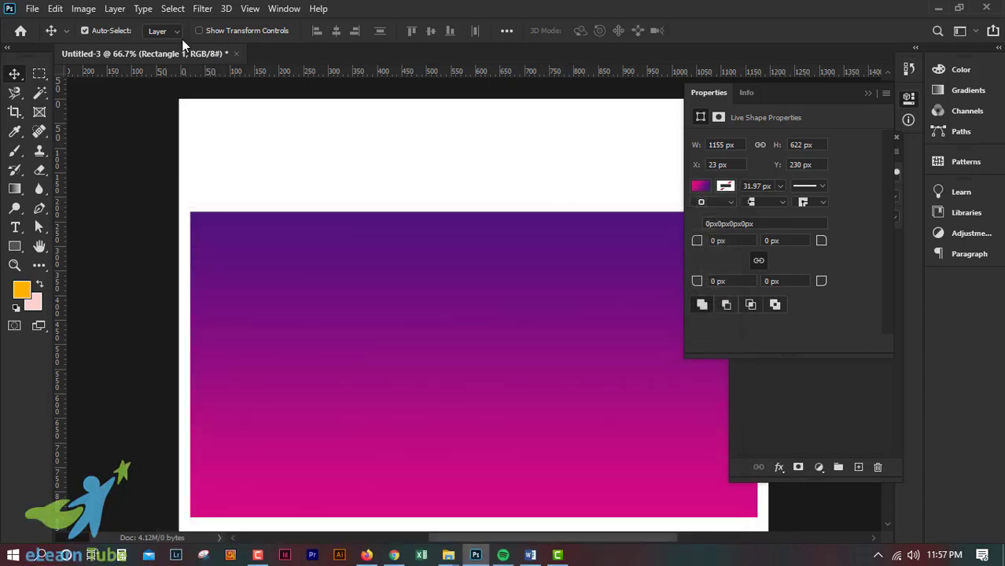
{"action": "left_click", "coordinate": [35, 8]}
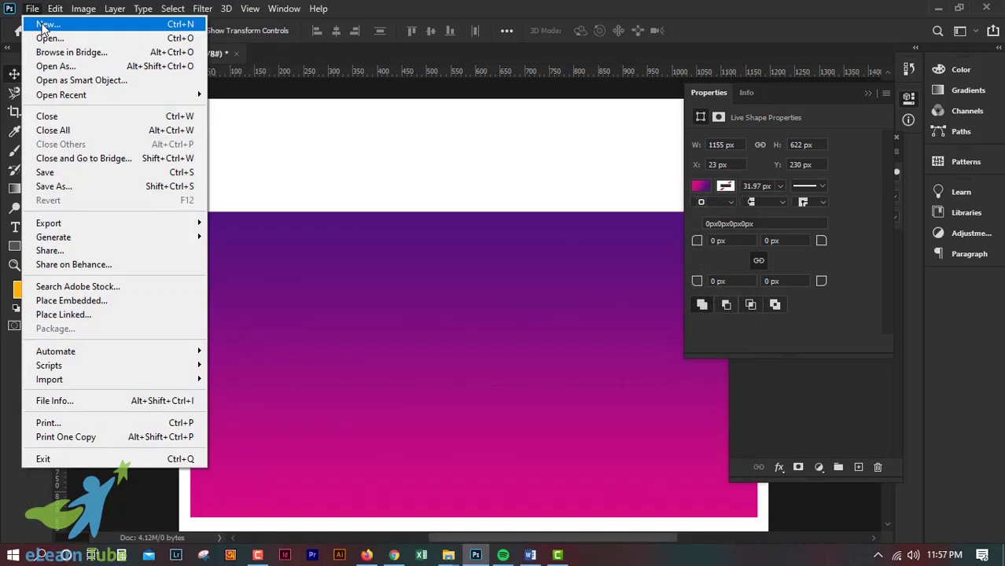
{"action": "left_click", "coordinate": [48, 26]}
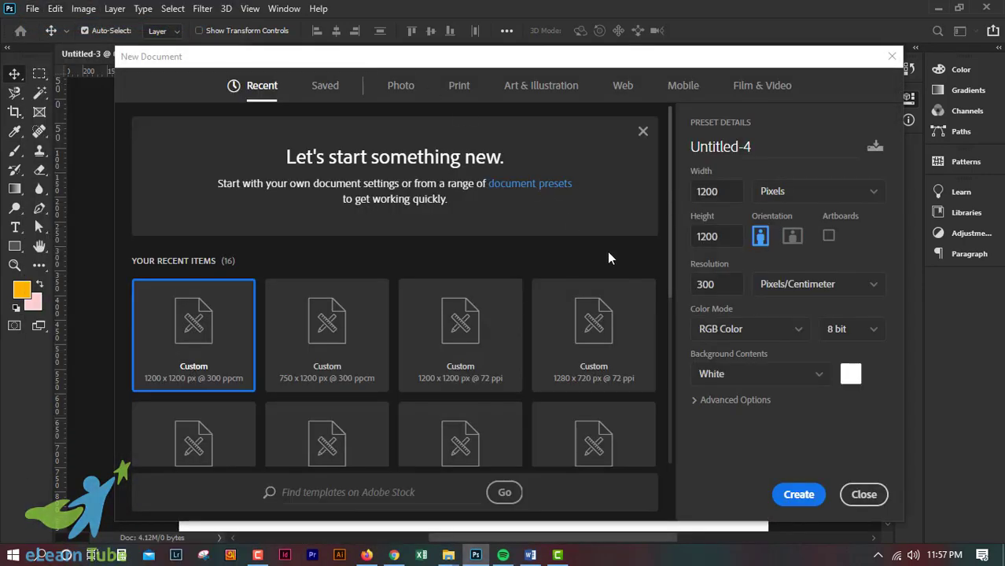
{"action": "left_click", "coordinate": [798, 494]}
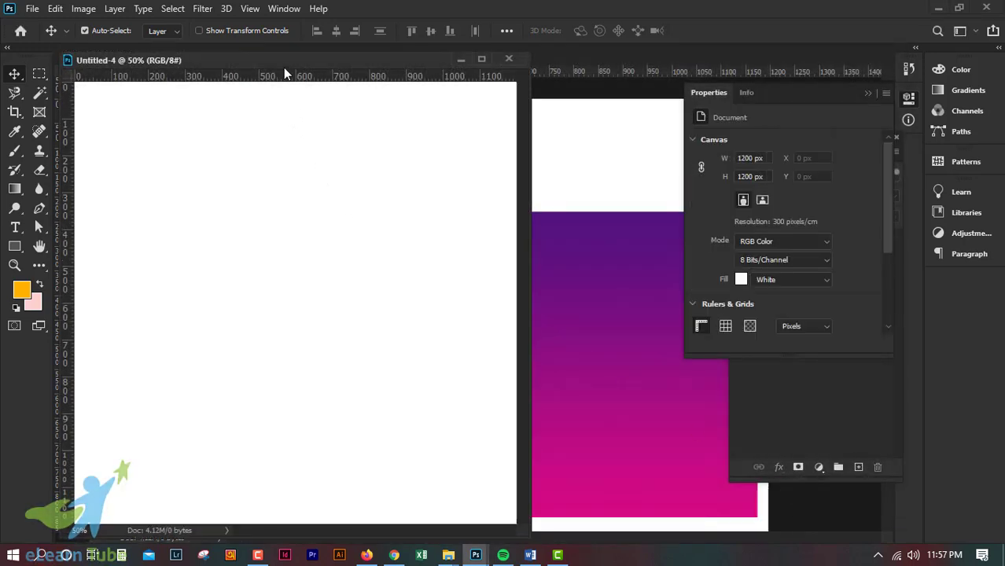
{"action": "left_click_drag", "start_coordinate": [289, 62], "coordinate": [435, 152]}
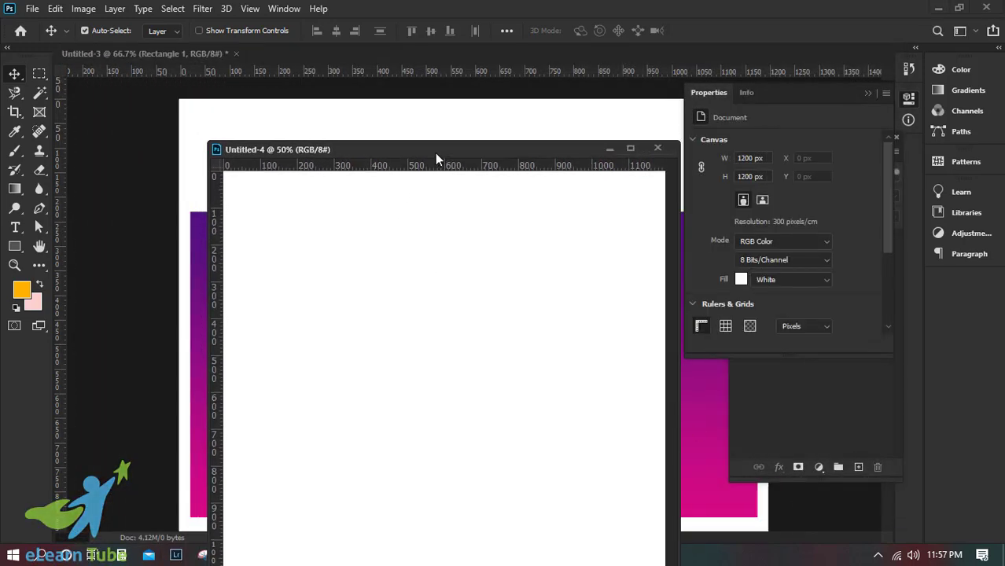
{"action": "left_click", "coordinate": [657, 150]}
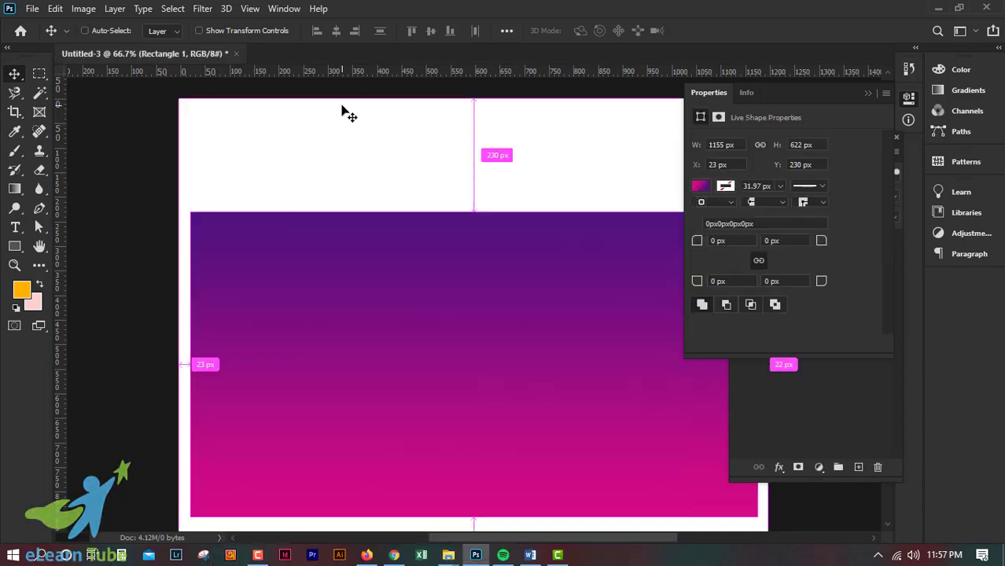
- Turn Open Documents as Tabs back on in the Workspace preferences and confirm
{"action": "key", "text": "i"}
{"action": "key", "text": "ctrl+k"}
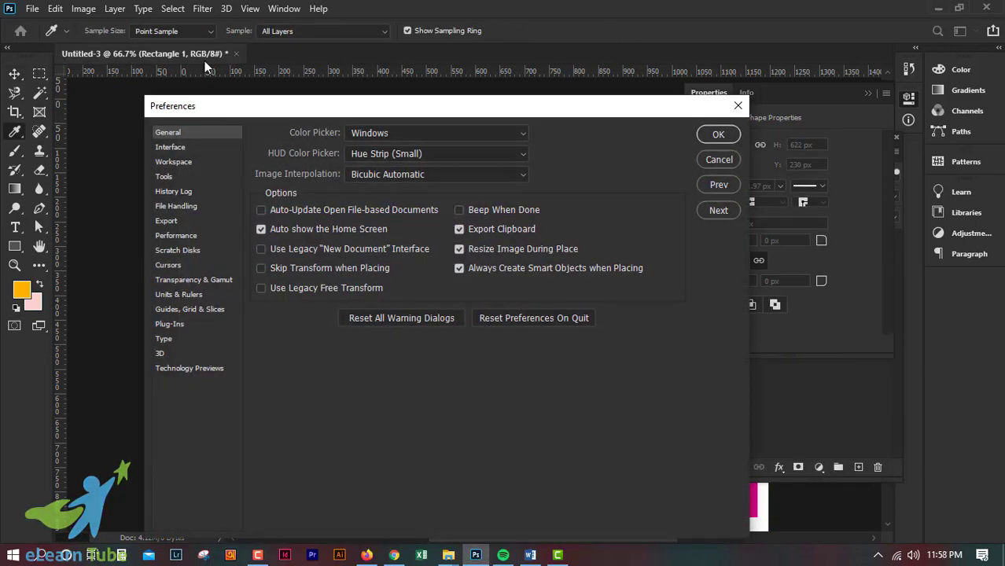
{"action": "left_click", "coordinate": [173, 162]}
{"action": "left_click", "coordinate": [168, 177]}
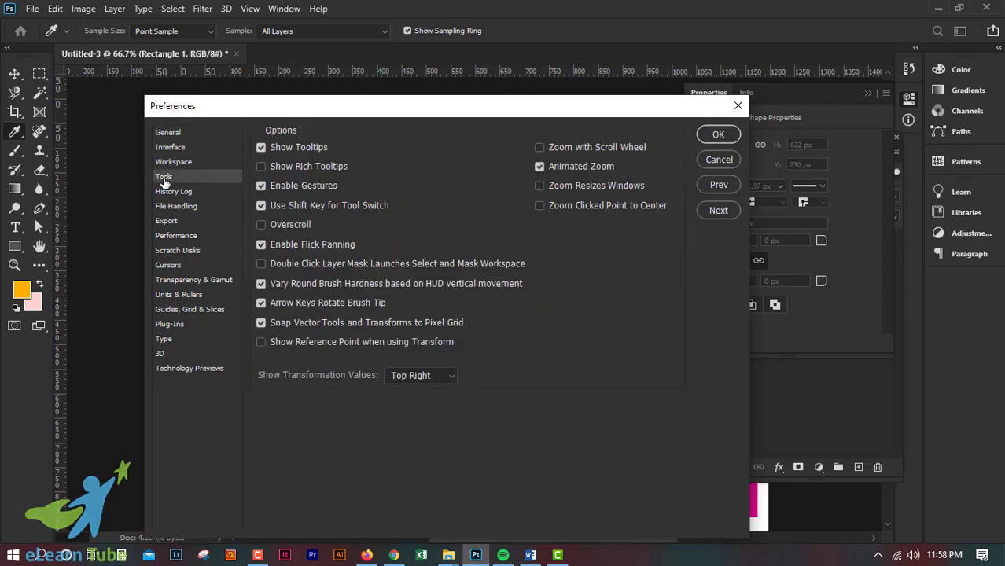
{"action": "left_click", "coordinate": [170, 147]}
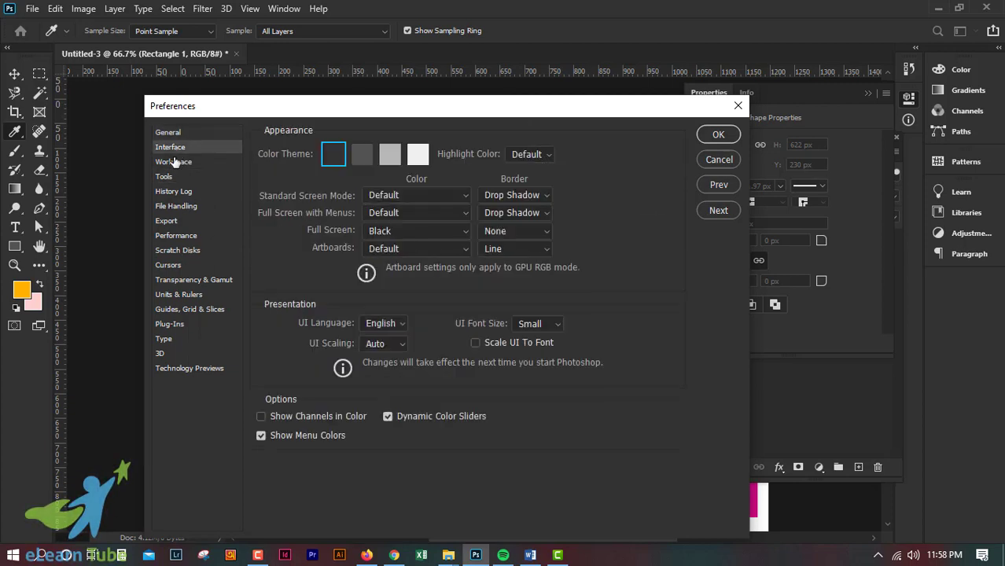
{"action": "left_click", "coordinate": [173, 162]}
{"action": "left_click", "coordinate": [288, 186]}
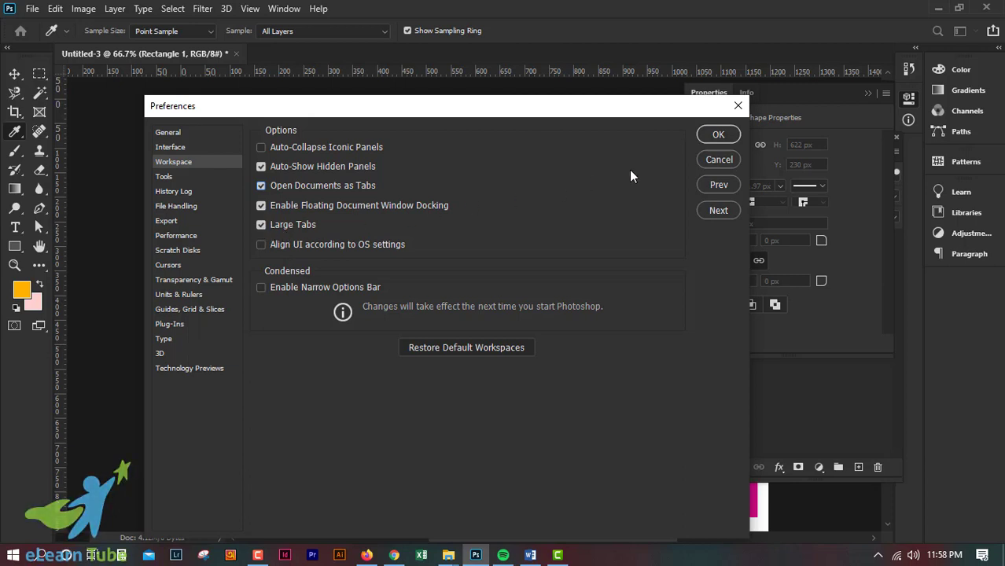
{"action": "left_click", "coordinate": [717, 135]}
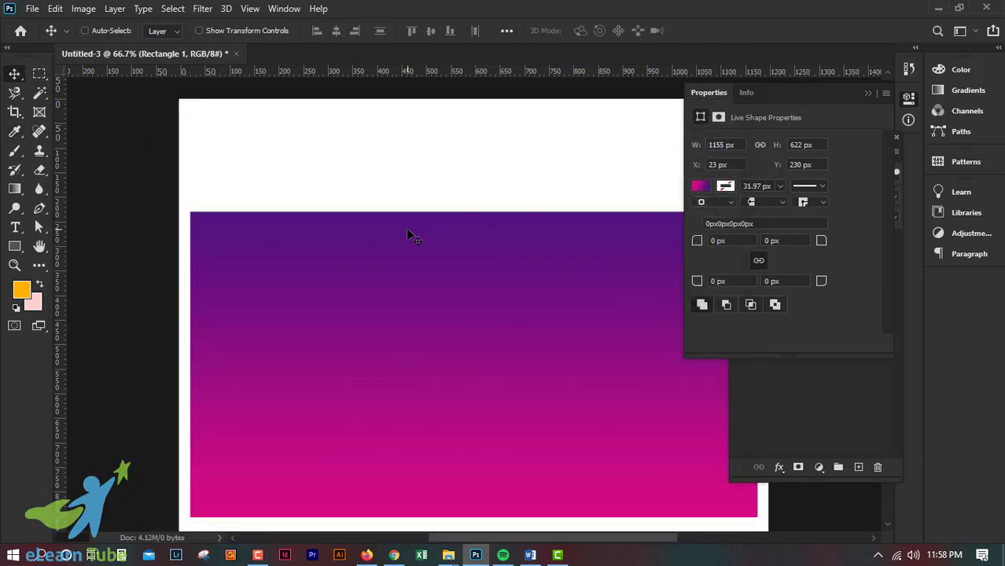
- Review the Tools preferences, leaving Show Tooltips on, and close them
{"action": "key", "text": "i"}
{"action": "key", "text": "ctrl+k"}
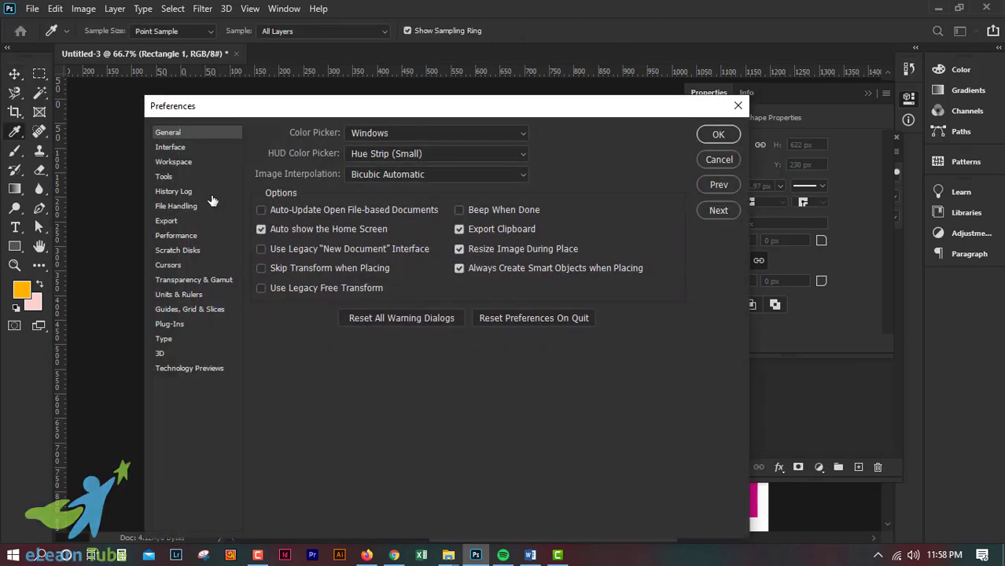
{"action": "left_click", "coordinate": [172, 161]}
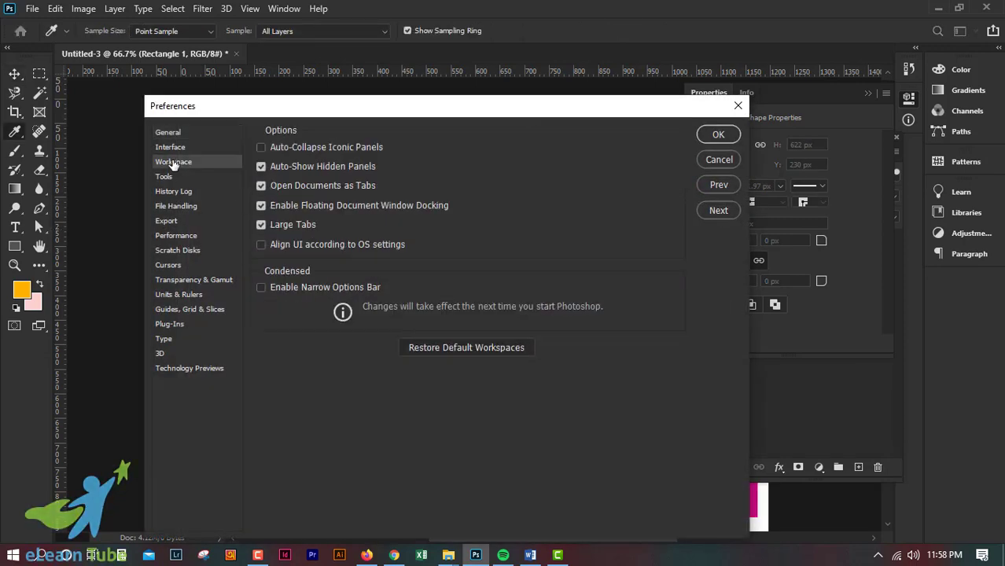
{"action": "left_click", "coordinate": [163, 177]}
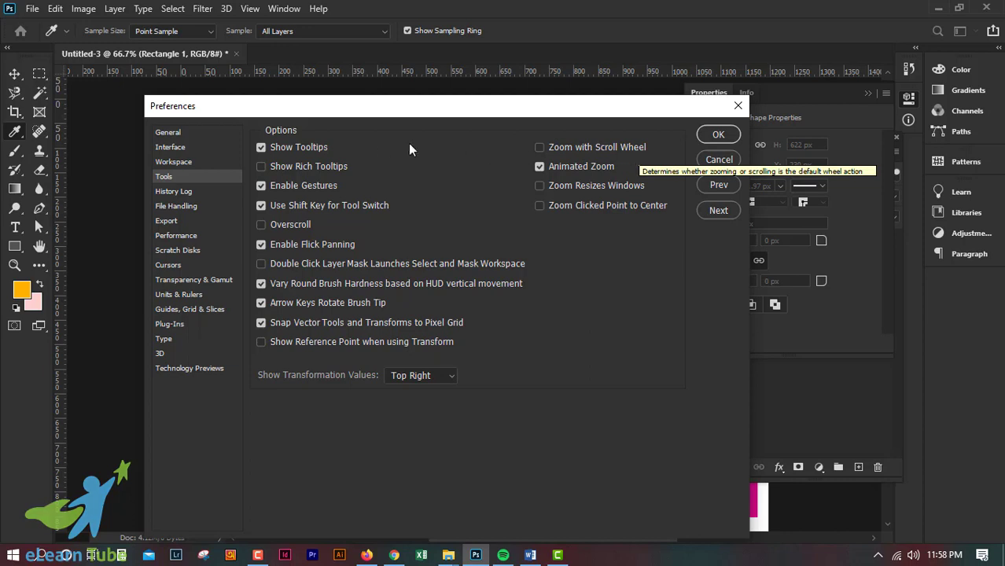
{"action": "left_click_drag", "start_coordinate": [249, 112], "coordinate": [363, 147]}
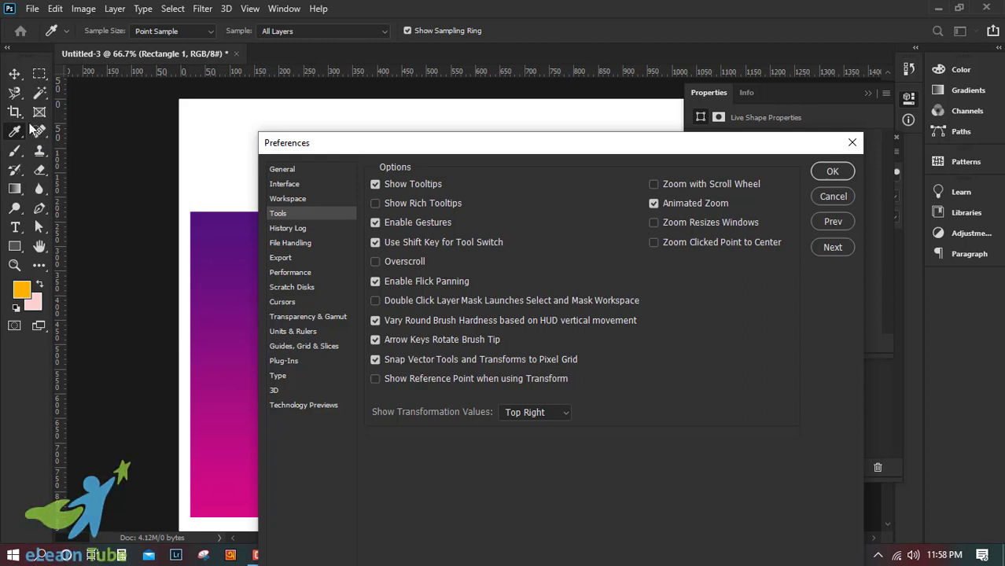
{"action": "left_click", "coordinate": [832, 173]}
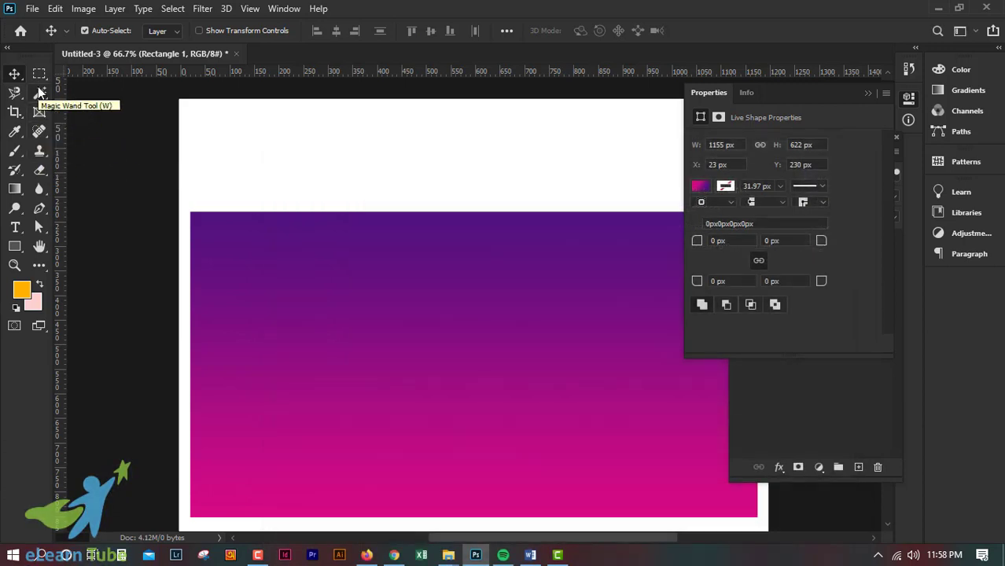
- Enable Show Rich Tooltips in the Tools preferences and confirm
{"action": "left_click", "coordinate": [393, 217]}
{"action": "key", "text": "ctrl+k"}
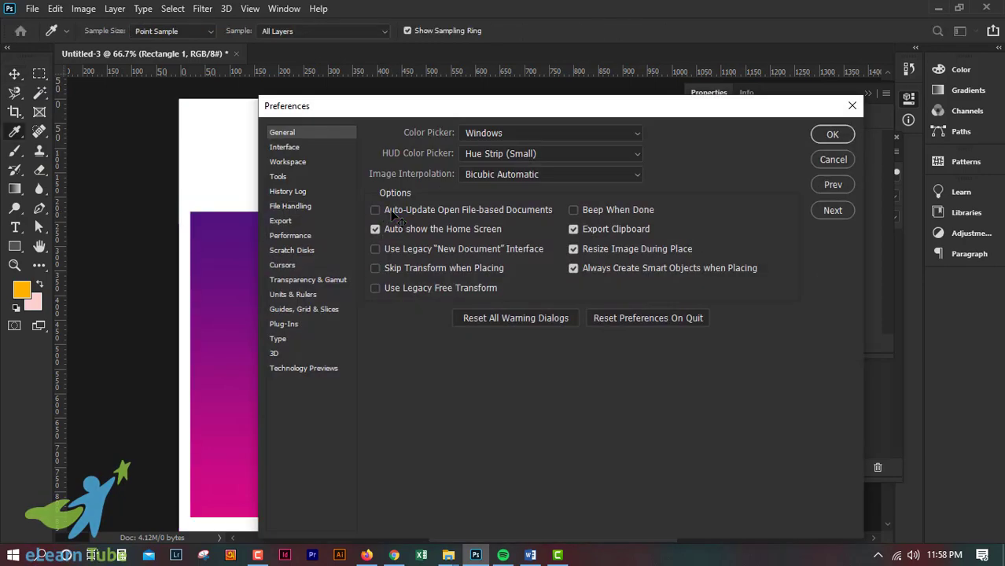
{"action": "left_click", "coordinate": [279, 177]}
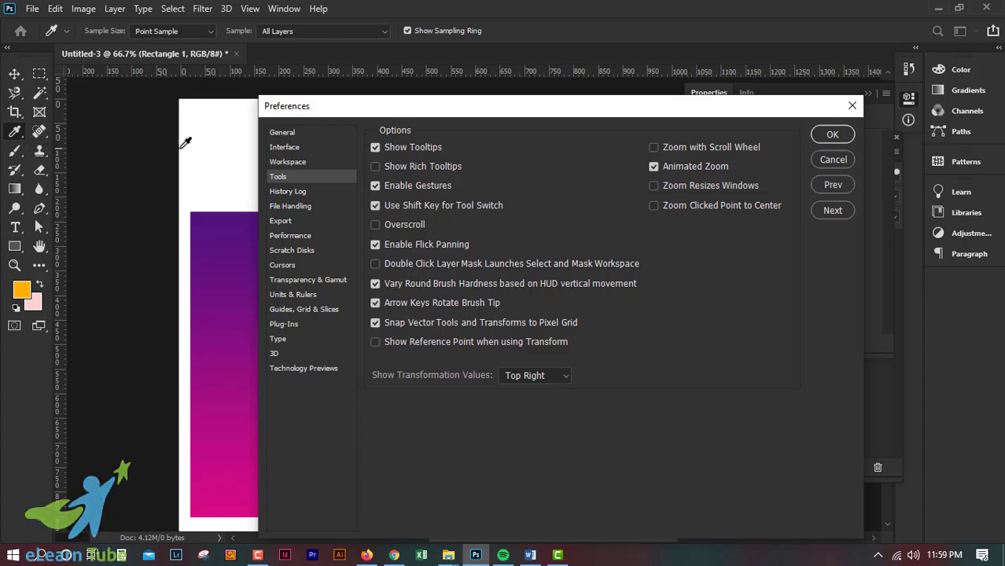
{"action": "left_click", "coordinate": [832, 134]}
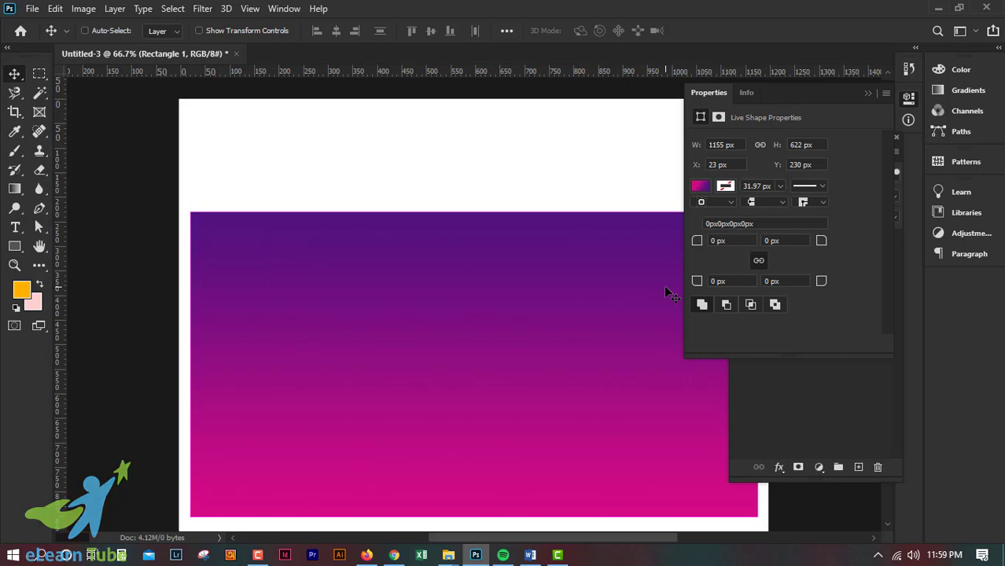
- Look over the History Log and Tools preferences, then cancel without further changes
{"action": "key", "text": "i"}
{"action": "key", "text": "ctrl+k"}
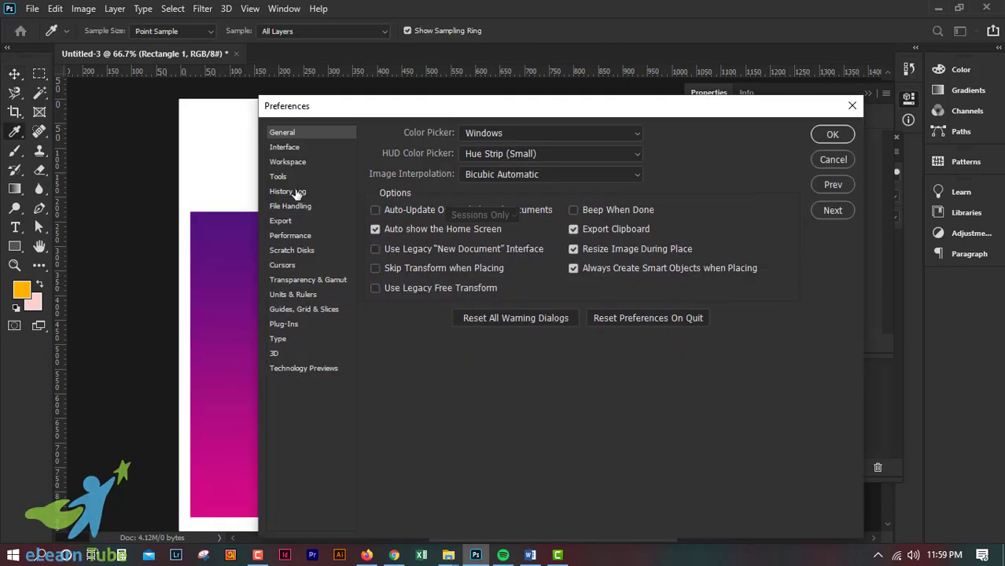
{"action": "left_click", "coordinate": [289, 192]}
{"action": "left_click", "coordinate": [280, 176]}
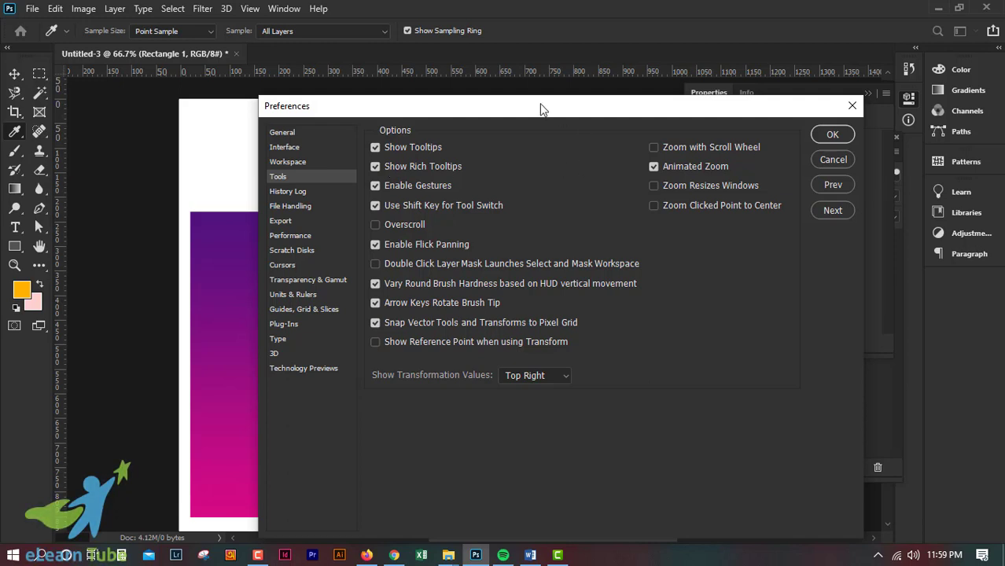
{"action": "left_click_drag", "start_coordinate": [540, 106], "coordinate": [494, 101]}
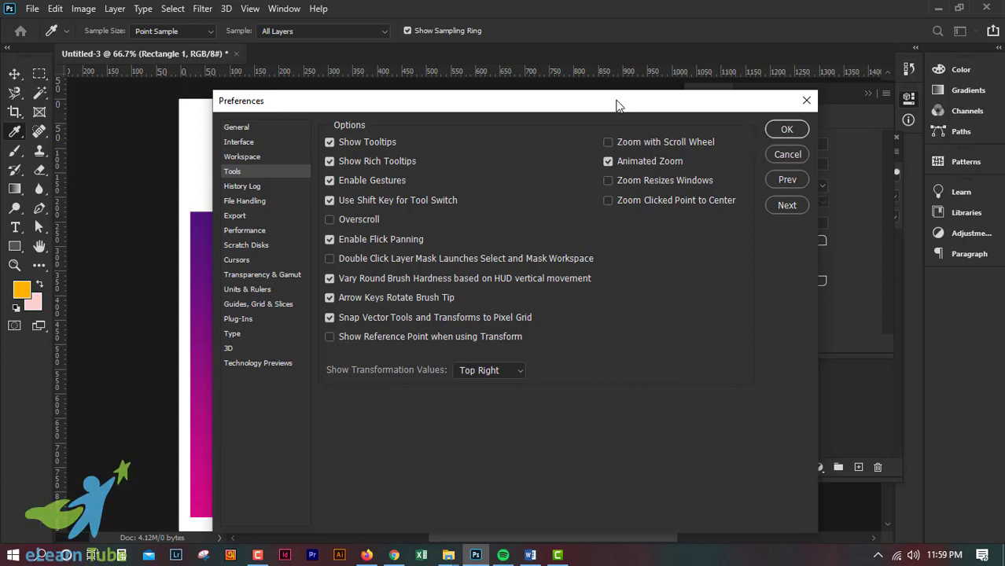
{"action": "left_click_drag", "start_coordinate": [617, 105], "coordinate": [528, 146]}
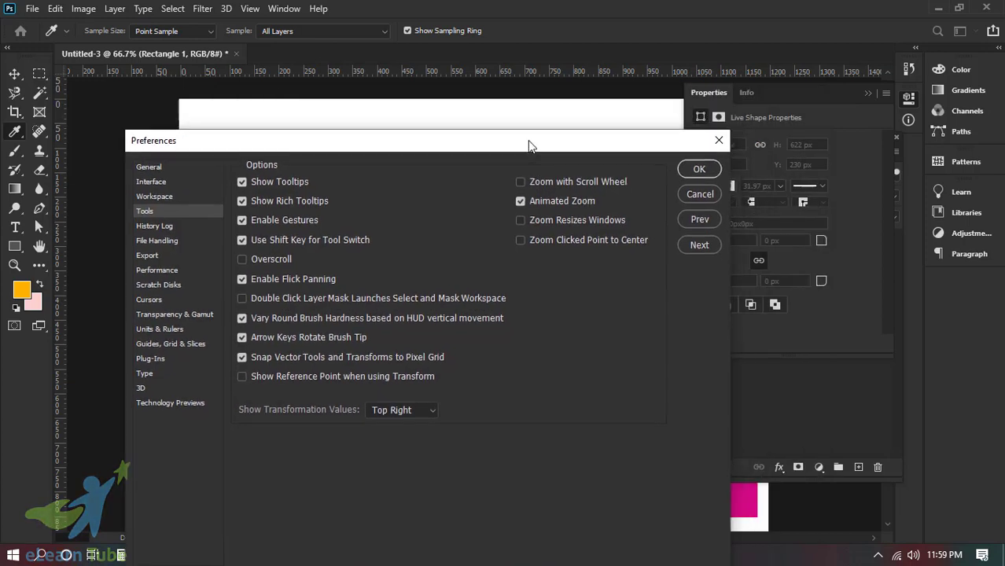
{"action": "left_click", "coordinate": [699, 195]}
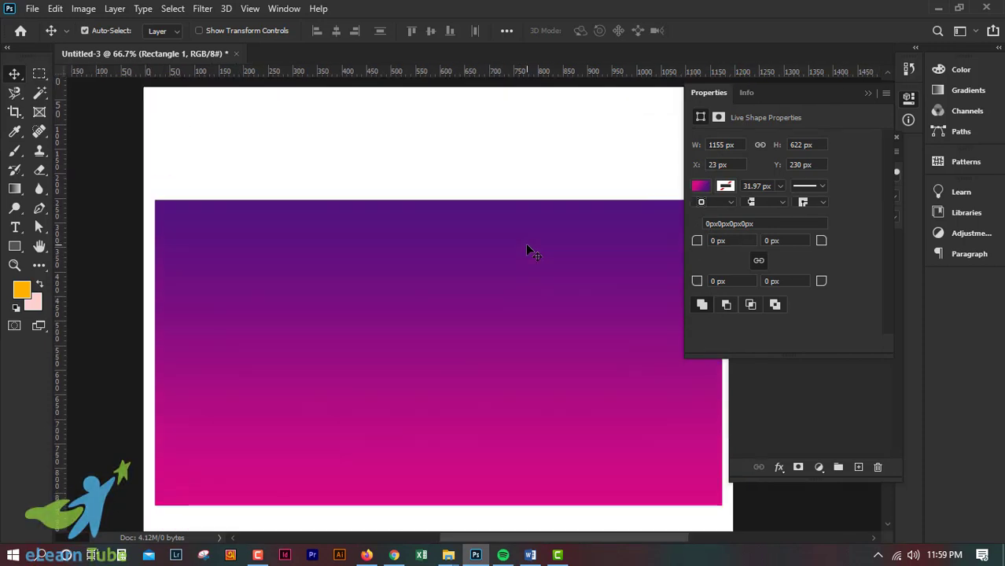
- Scroll over the canvas, then bring up the General preferences again
{"action": "scroll", "coordinate": [532, 252], "scroll_direction": "down", "scroll_amount": 3}
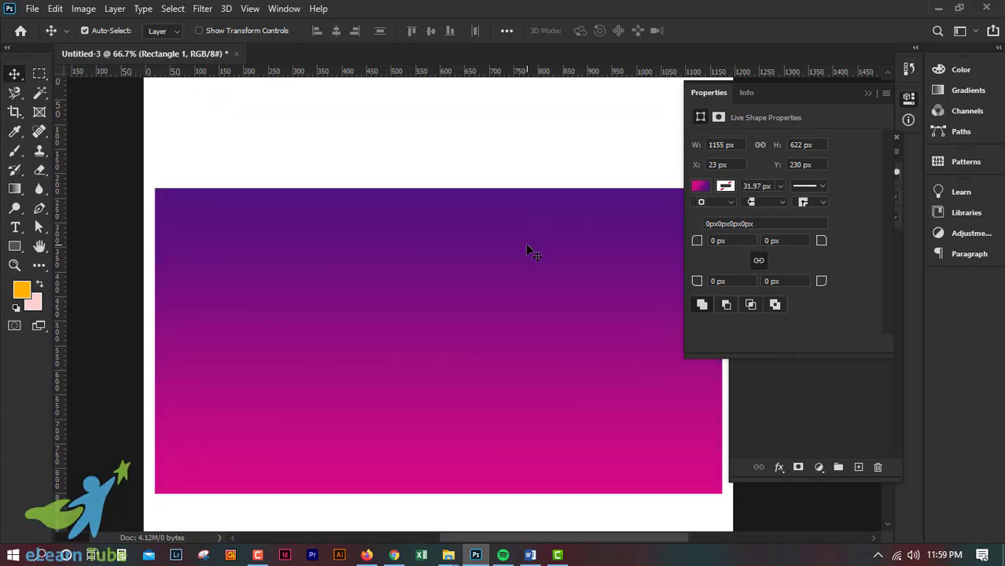
{"action": "scroll", "coordinate": [525, 260], "scroll_direction": "up", "scroll_amount": 3}
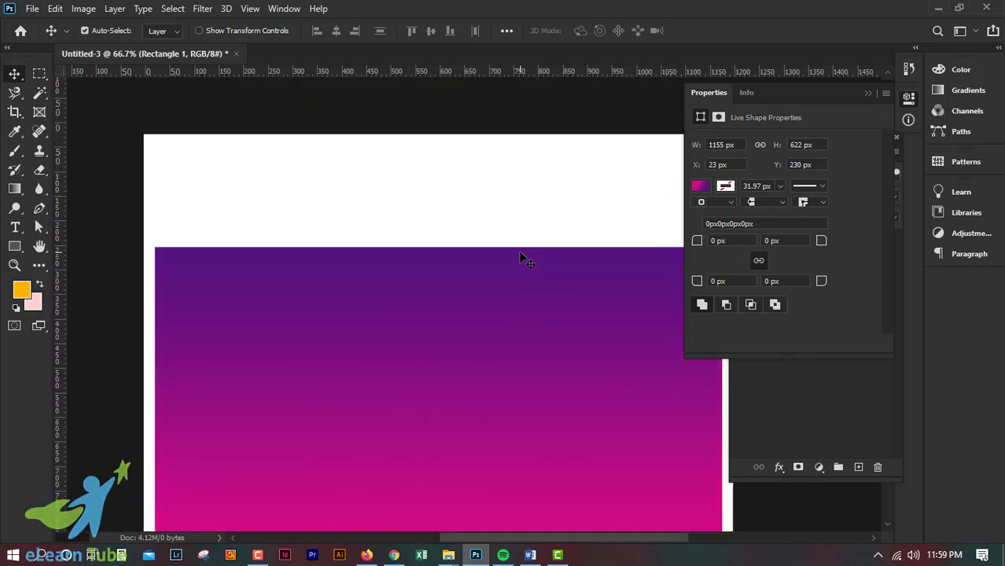
{"action": "scroll", "coordinate": [519, 253], "scroll_direction": "down", "scroll_amount": 3}
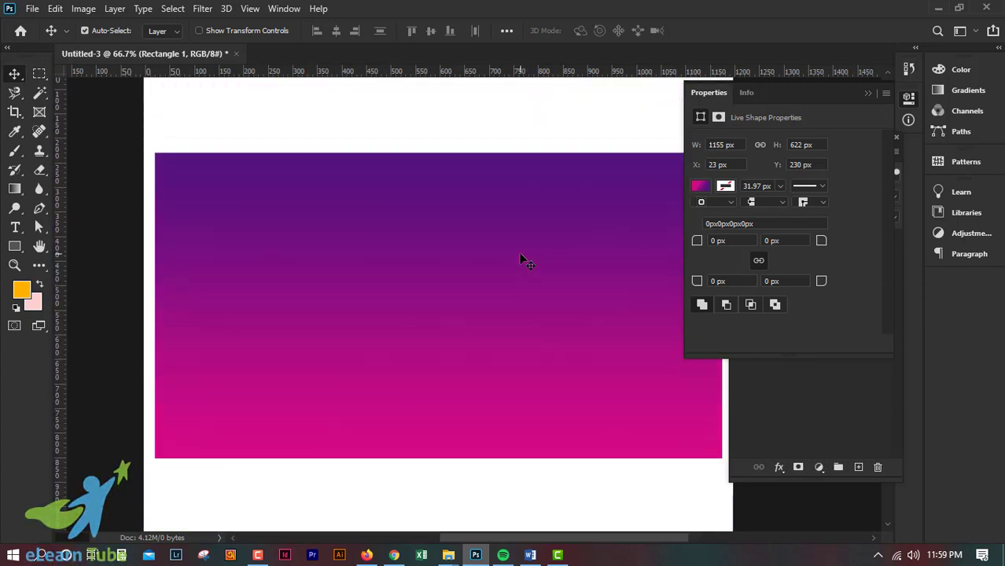
{"action": "key", "text": "i"}
{"action": "key", "text": "ctrl+k"}
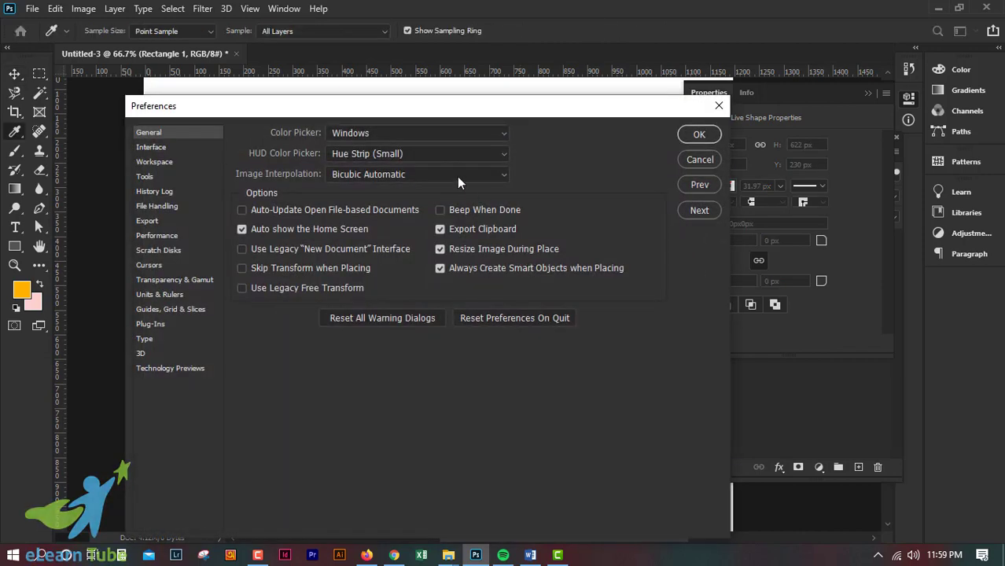
- Enable Zoom with Scroll Wheel in the Tools preferences, confirm, and switch to the Move tool
{"action": "left_click", "coordinate": [146, 176]}
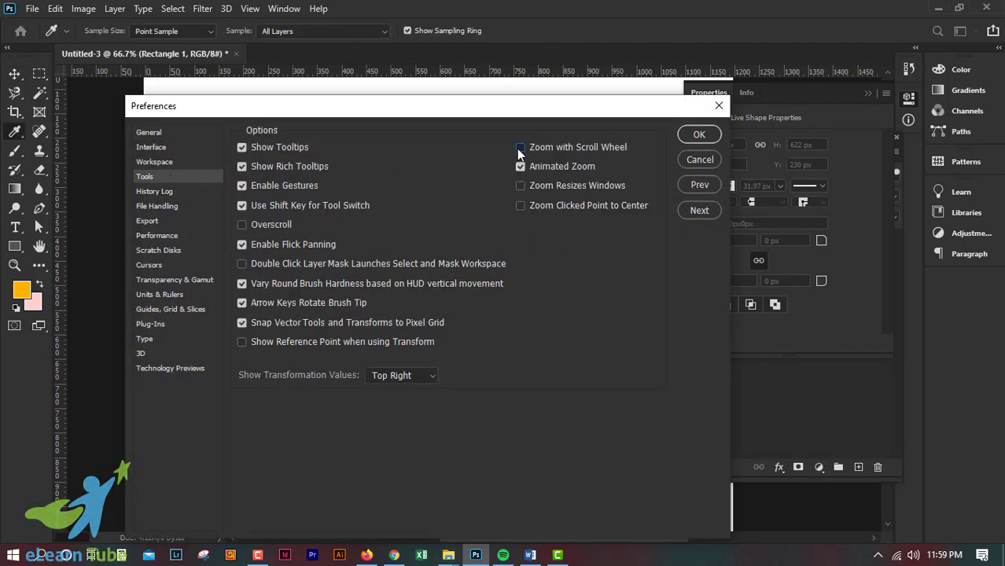
{"action": "left_click", "coordinate": [520, 148]}
{"action": "left_click", "coordinate": [699, 134]}
{"action": "key", "text": "v"}
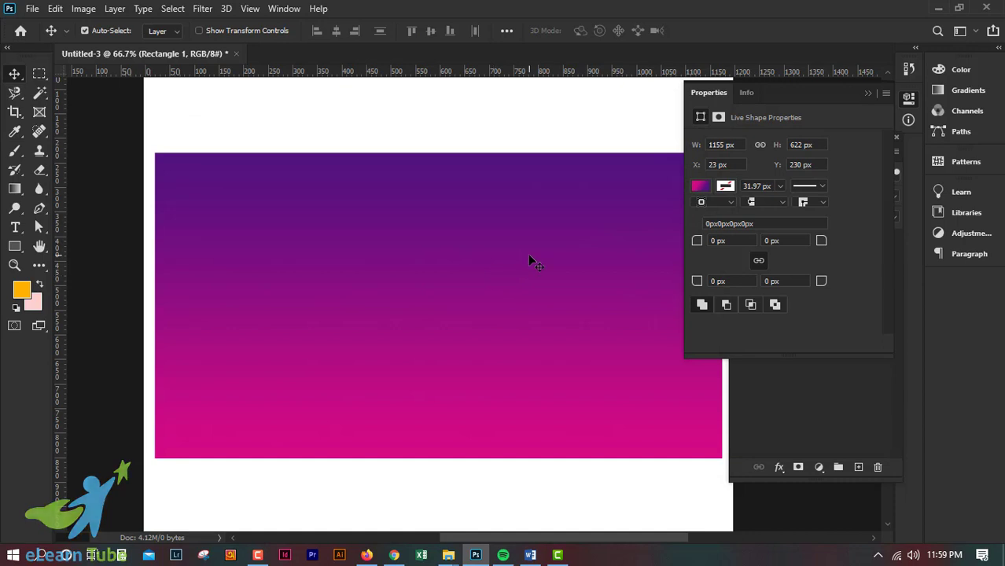
- Zoom in and out of the gradient canvas with the scroll wheel
{"action": "scroll", "coordinate": [529, 258], "scroll_direction": "up", "scroll_amount": 3}
{"action": "scroll", "coordinate": [529, 261], "scroll_direction": "up", "scroll_amount": 1}
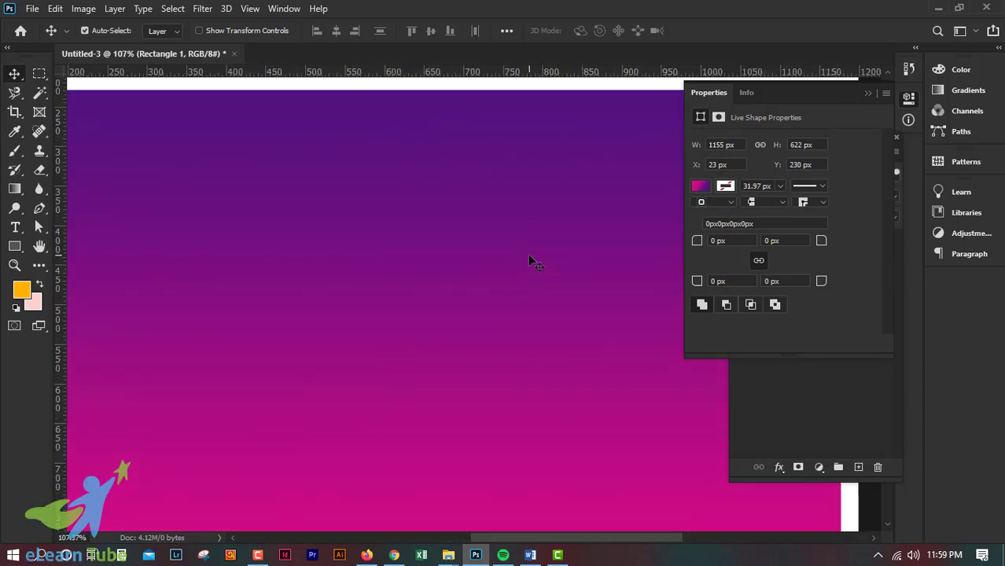
{"action": "scroll", "coordinate": [529, 261], "scroll_direction": "down", "scroll_amount": 2}
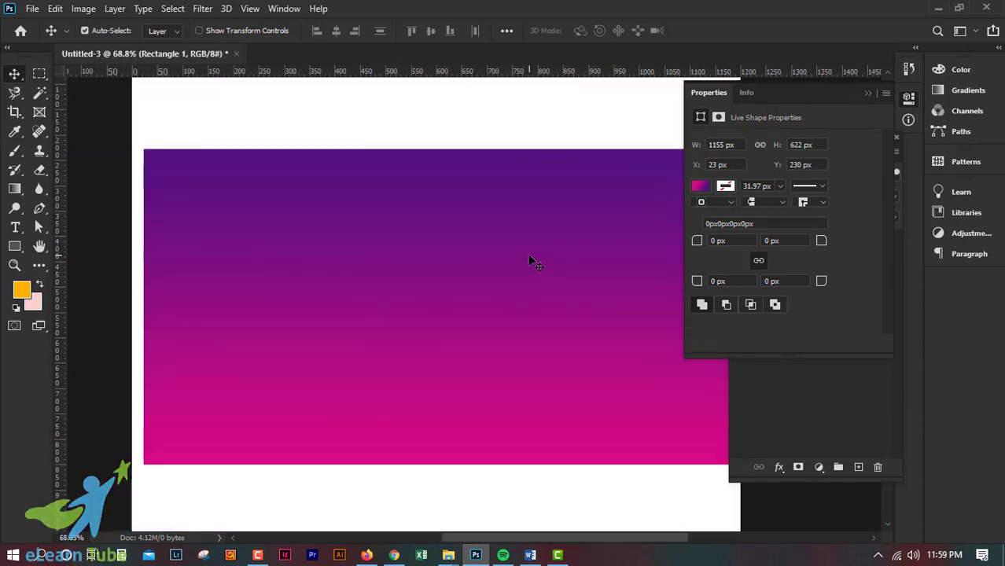
{"action": "scroll", "coordinate": [529, 261], "scroll_direction": "down", "scroll_amount": 2}
{"action": "scroll", "coordinate": [529, 261], "scroll_direction": "down", "scroll_amount": 1}
{"action": "scroll", "coordinate": [529, 261], "scroll_direction": "down", "scroll_amount": 1}
{"action": "scroll", "coordinate": [529, 260], "scroll_direction": "down", "scroll_amount": 2}
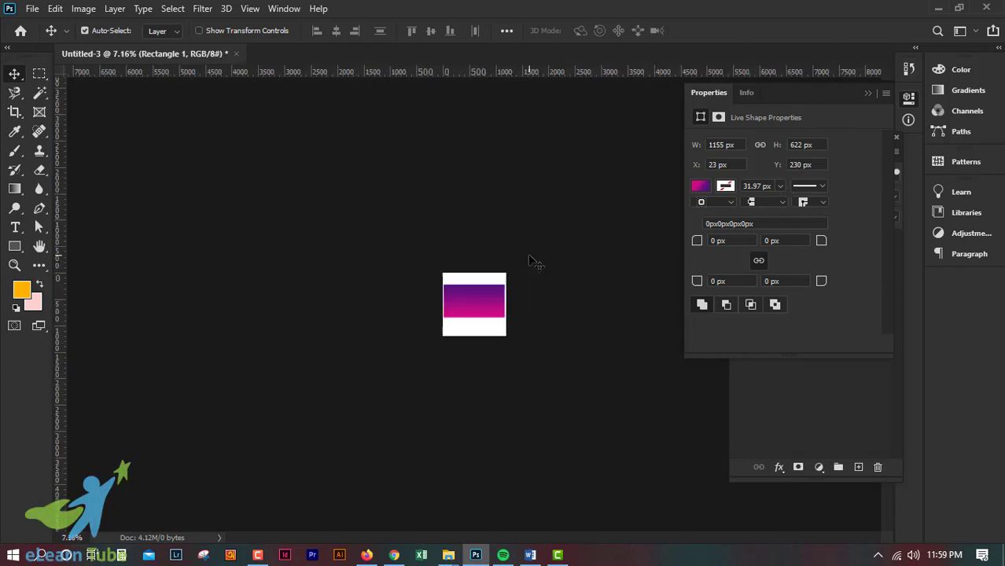
{"action": "scroll", "coordinate": [529, 259], "scroll_direction": "down", "scroll_amount": 2}
{"action": "scroll", "coordinate": [529, 259], "scroll_direction": "up", "scroll_amount": 1}
{"action": "scroll", "coordinate": [529, 260], "scroll_direction": "up", "scroll_amount": 2}
{"action": "scroll", "coordinate": [529, 259], "scroll_direction": "up", "scroll_amount": 2}
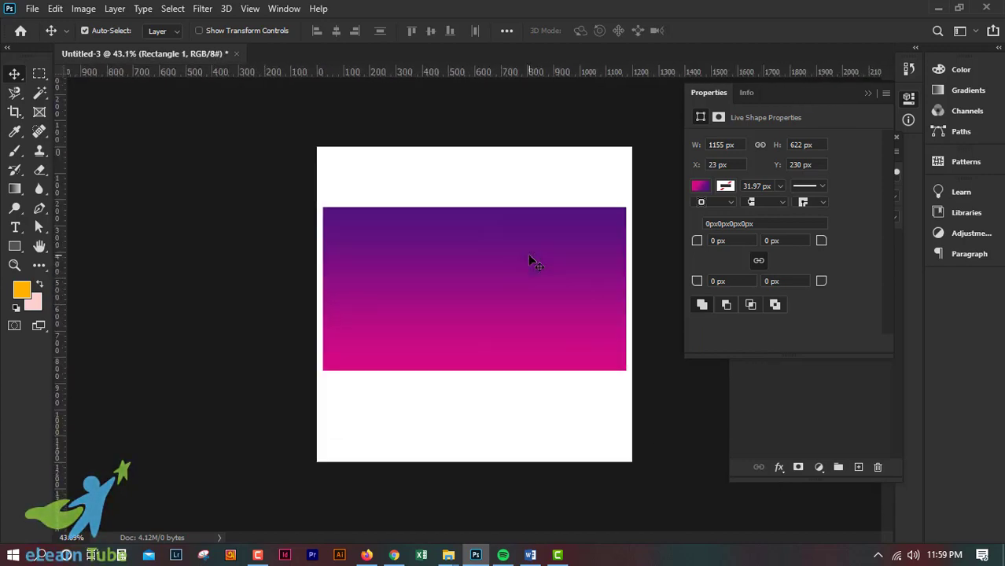
{"action": "scroll", "coordinate": [529, 259], "scroll_direction": "up", "scroll_amount": 2}
{"action": "scroll", "coordinate": [529, 260], "scroll_direction": "up", "scroll_amount": 1}
{"action": "scroll", "coordinate": [529, 260], "scroll_direction": "down", "scroll_amount": 2}
{"action": "scroll", "coordinate": [529, 262], "scroll_direction": "up", "scroll_amount": 1}
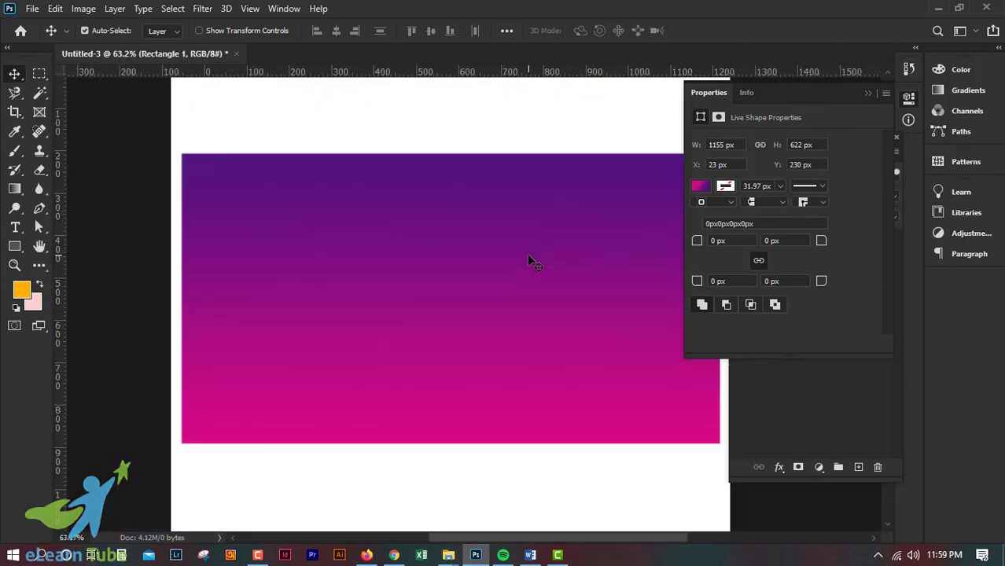
{"action": "scroll", "coordinate": [529, 262], "scroll_direction": "up", "scroll_amount": 2}
{"action": "scroll", "coordinate": [529, 262], "scroll_direction": "down", "scroll_amount": 1}
{"action": "scroll", "coordinate": [529, 262], "scroll_direction": "down", "scroll_amount": 2}
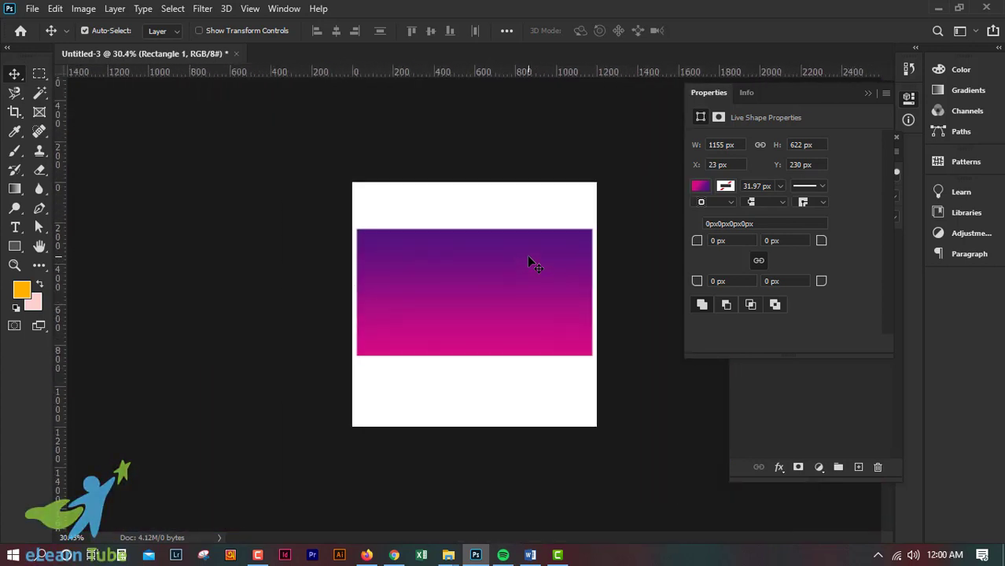
{"action": "scroll", "coordinate": [528, 260], "scroll_direction": "up", "scroll_amount": 1}
{"action": "scroll", "coordinate": [528, 260], "scroll_direction": "down", "scroll_amount": 1}
{"action": "scroll", "coordinate": [528, 260], "scroll_direction": "down", "scroll_amount": 1}
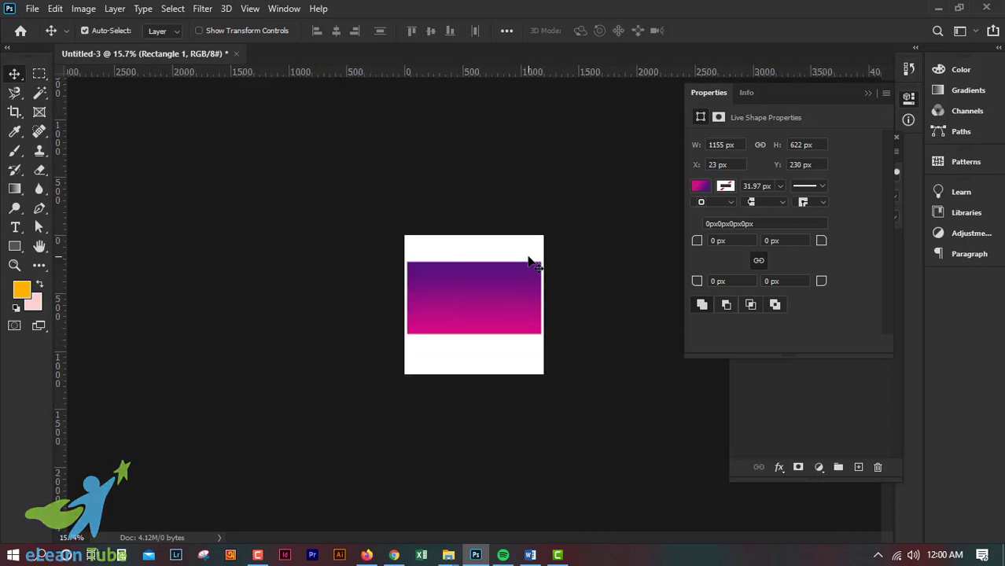
{"action": "scroll", "coordinate": [528, 260], "scroll_direction": "down", "scroll_amount": 1}
{"action": "scroll", "coordinate": [528, 260], "scroll_direction": "up", "scroll_amount": 1}
{"action": "scroll", "coordinate": [528, 262], "scroll_direction": "up", "scroll_amount": 3}
{"action": "scroll", "coordinate": [528, 261], "scroll_direction": "up", "scroll_amount": 1}
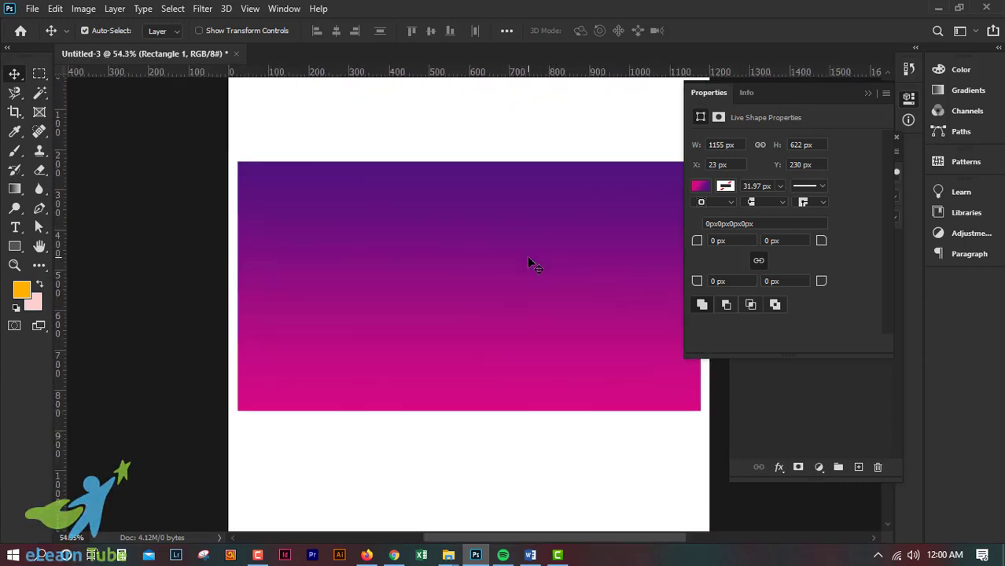
{"action": "scroll", "coordinate": [528, 262], "scroll_direction": "down", "scroll_amount": 1}
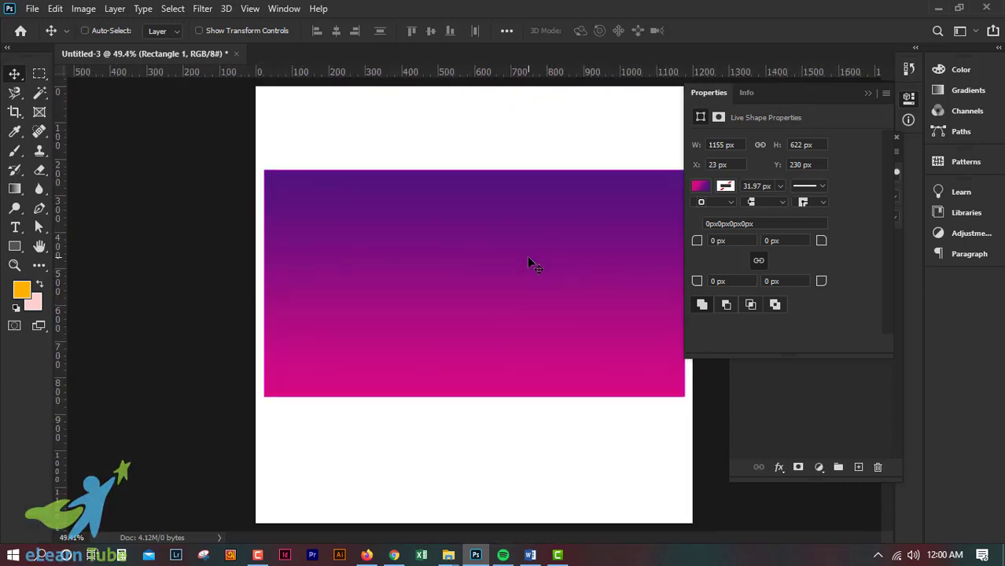
- Turn Zoom with Scroll Wheel off in the Tools preferences, confirm, and reopen Preferences
{"action": "key", "text": "i"}
{"action": "key", "text": "ctrl+k"}
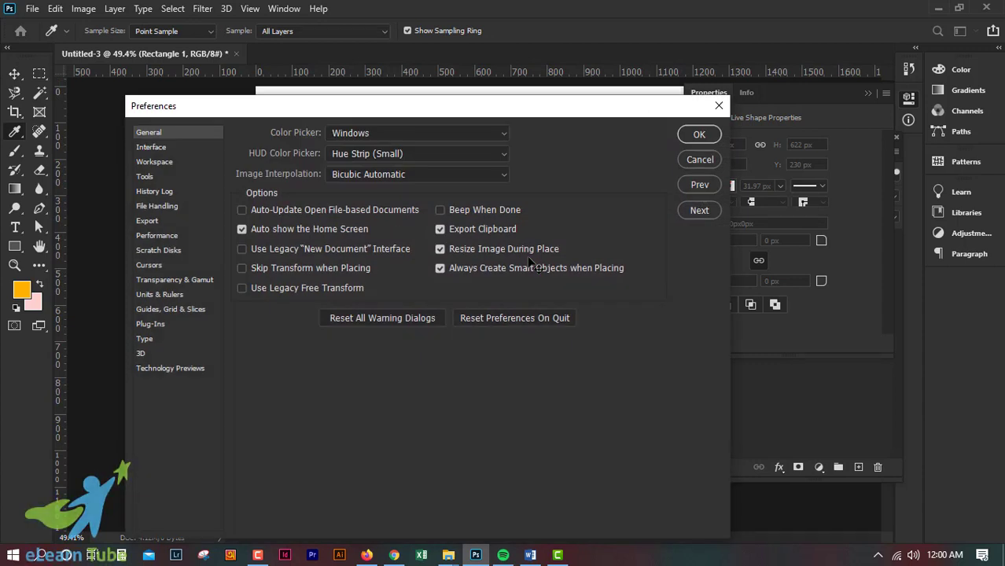
{"action": "left_click", "coordinate": [146, 176]}
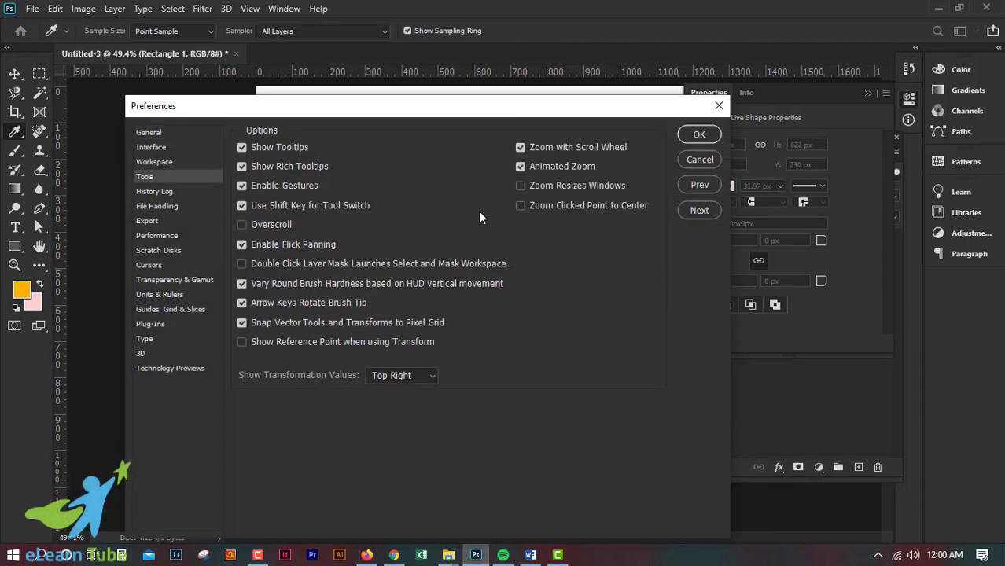
{"action": "left_click", "coordinate": [554, 150]}
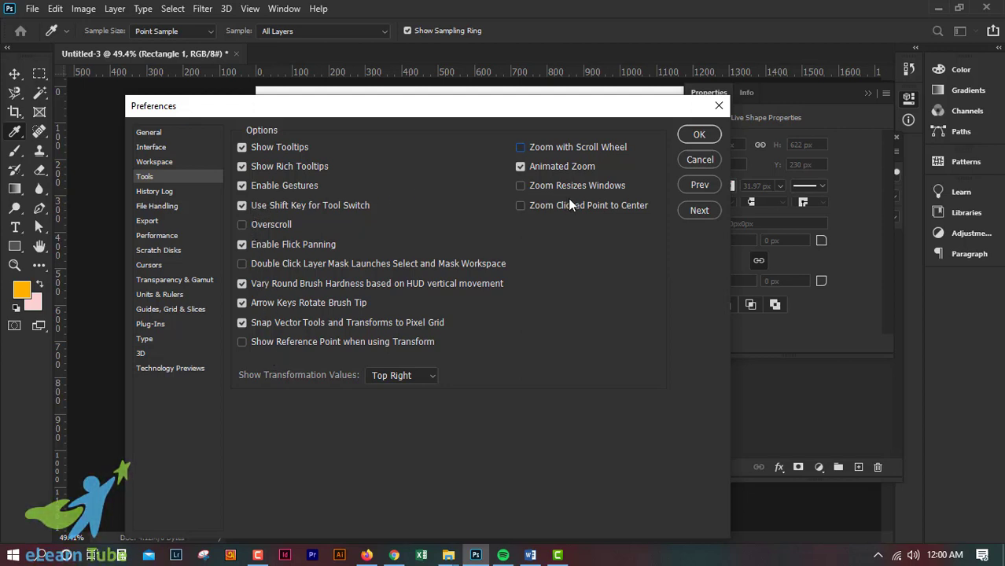
{"action": "left_click", "coordinate": [695, 135]}
{"action": "key", "text": "ctrl"}
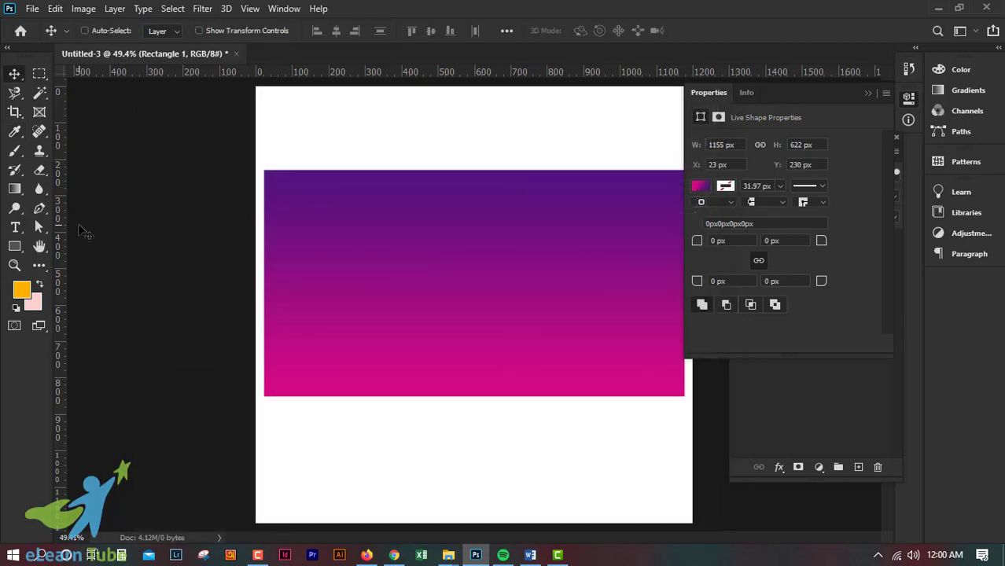
{"action": "key", "text": "ctrl+k"}
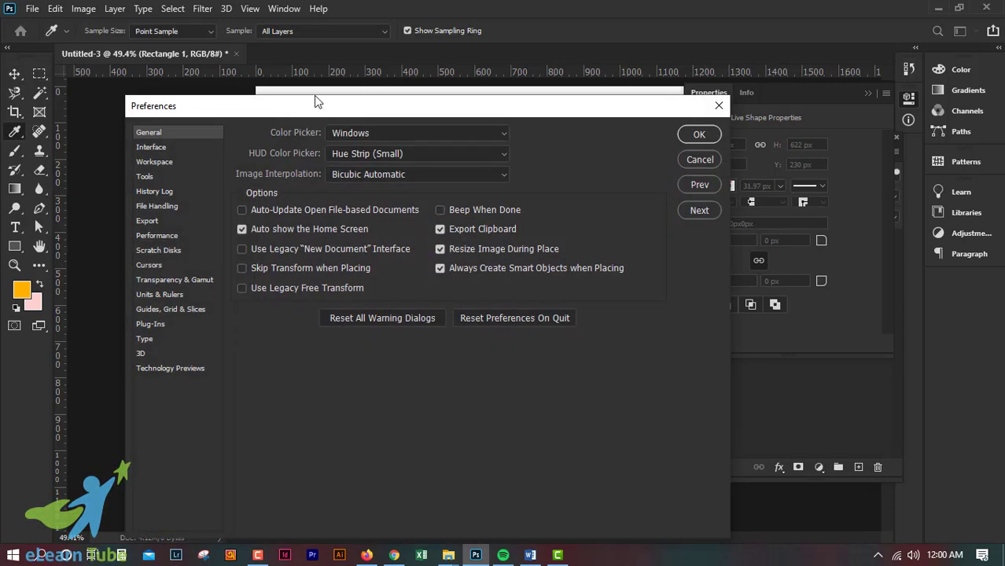
- Go to File Handling, toggling Automatically Save Recovery Information on, checking intervals, then off
{"action": "left_click", "coordinate": [273, 136]}
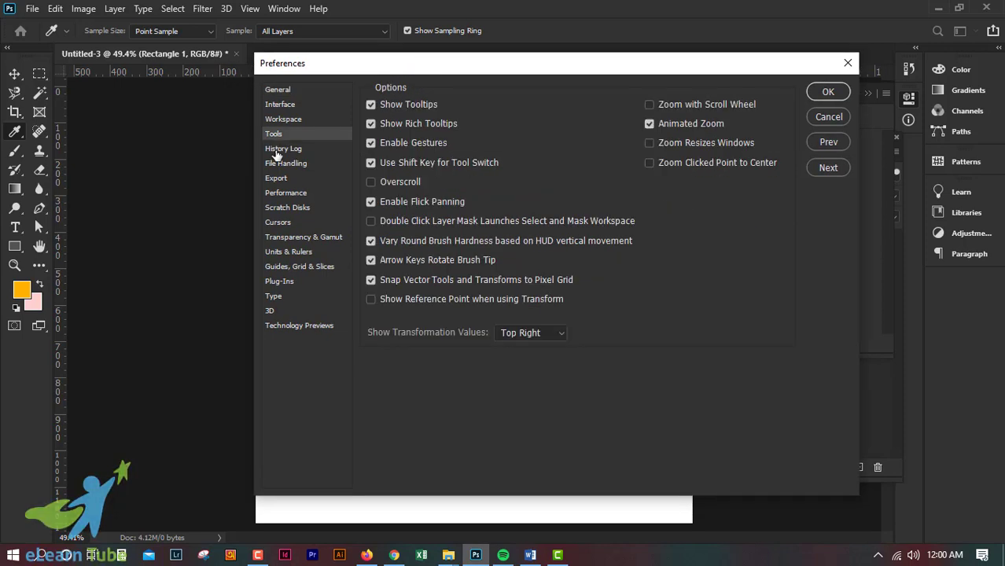
{"action": "left_click", "coordinate": [276, 152]}
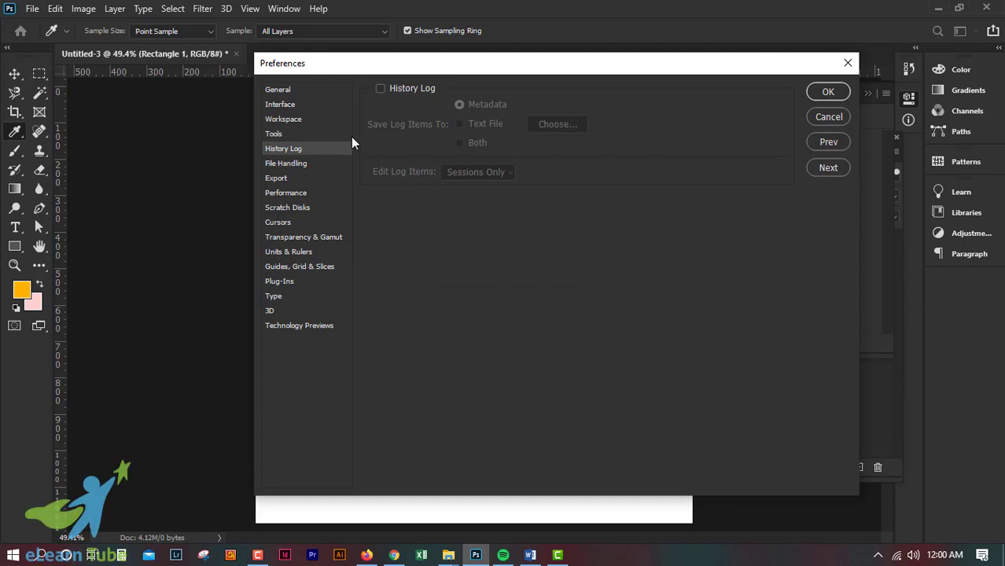
{"action": "left_click", "coordinate": [300, 165]}
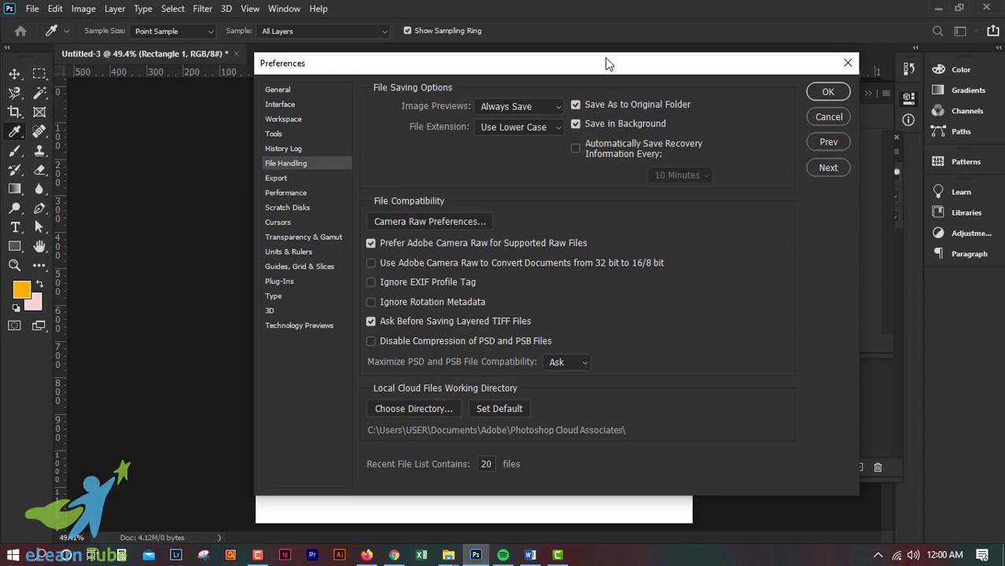
{"action": "left_click_drag", "start_coordinate": [609, 63], "coordinate": [504, 91]}
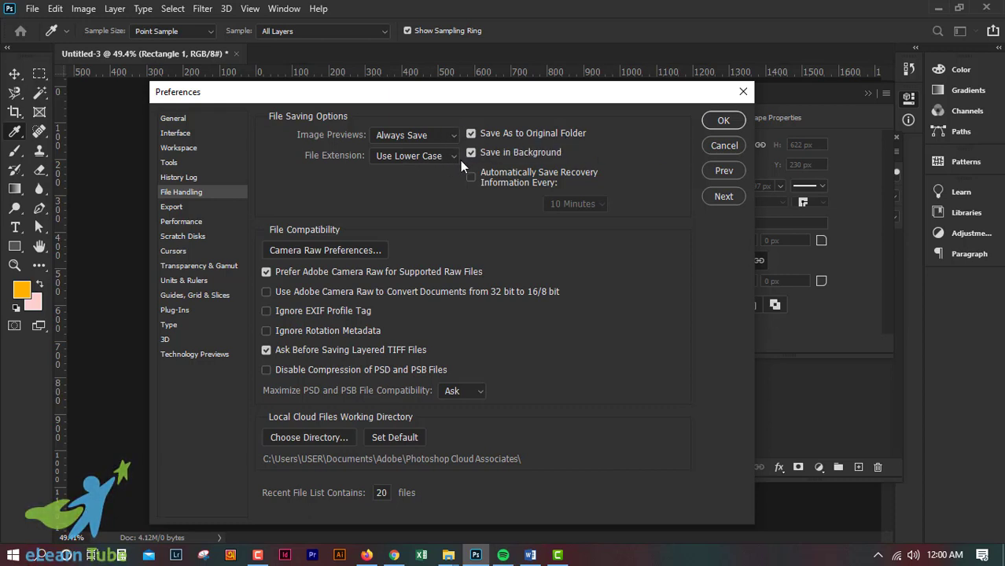
{"action": "left_click", "coordinate": [472, 177]}
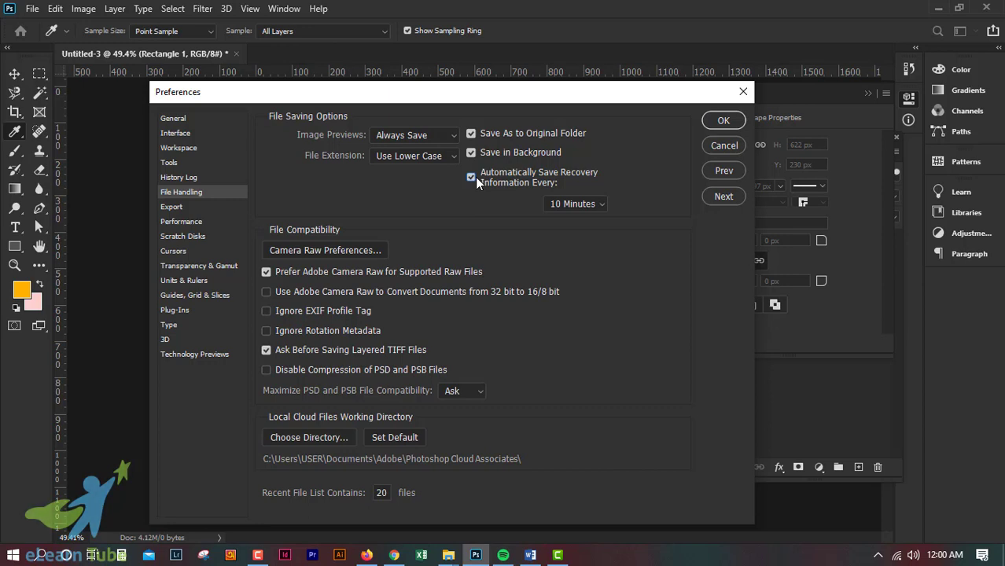
{"action": "left_click", "coordinate": [597, 205]}
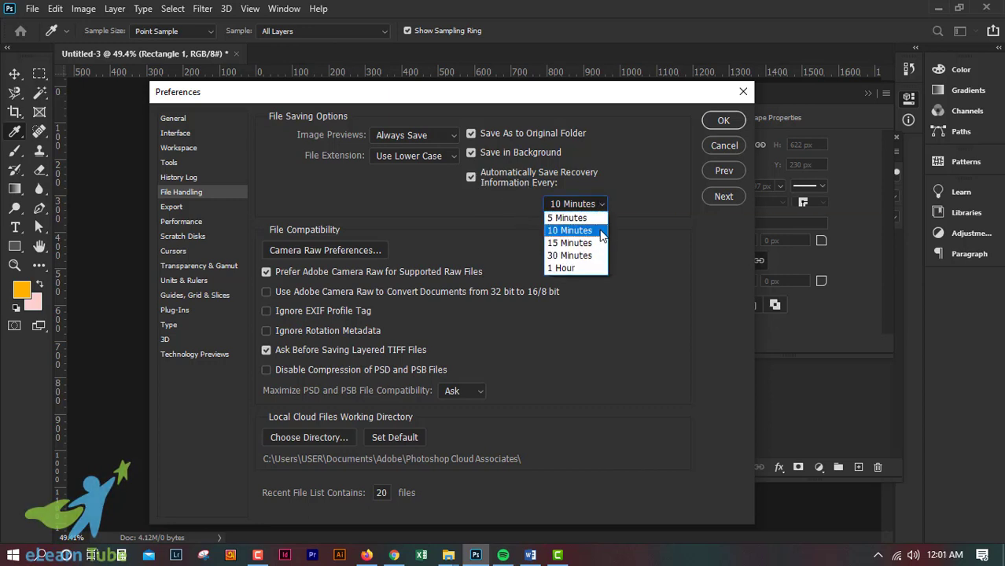
{"action": "left_click", "coordinate": [632, 216]}
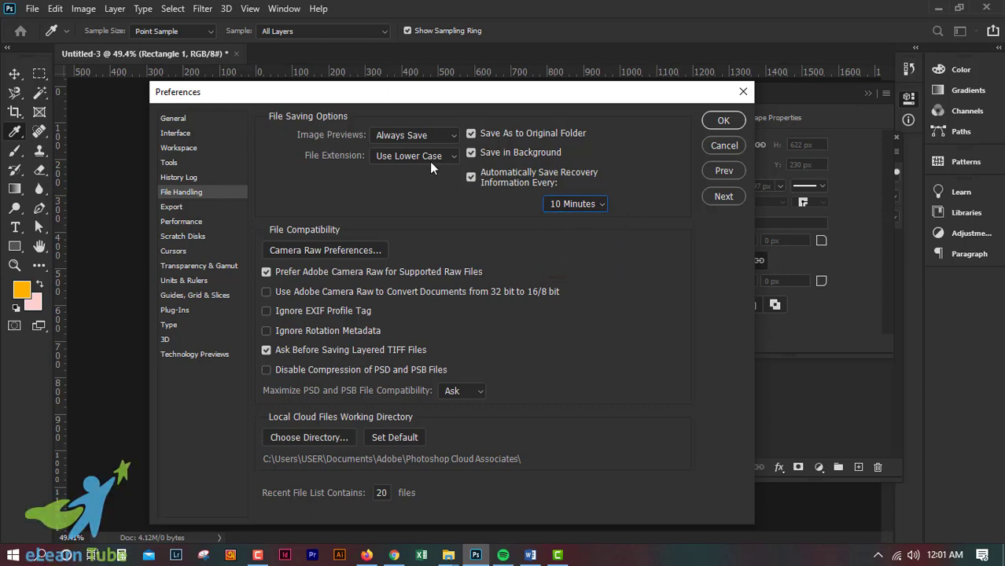
{"action": "left_click", "coordinate": [470, 179]}
{"action": "left_click_drag", "start_coordinate": [447, 101], "coordinate": [434, 64]}
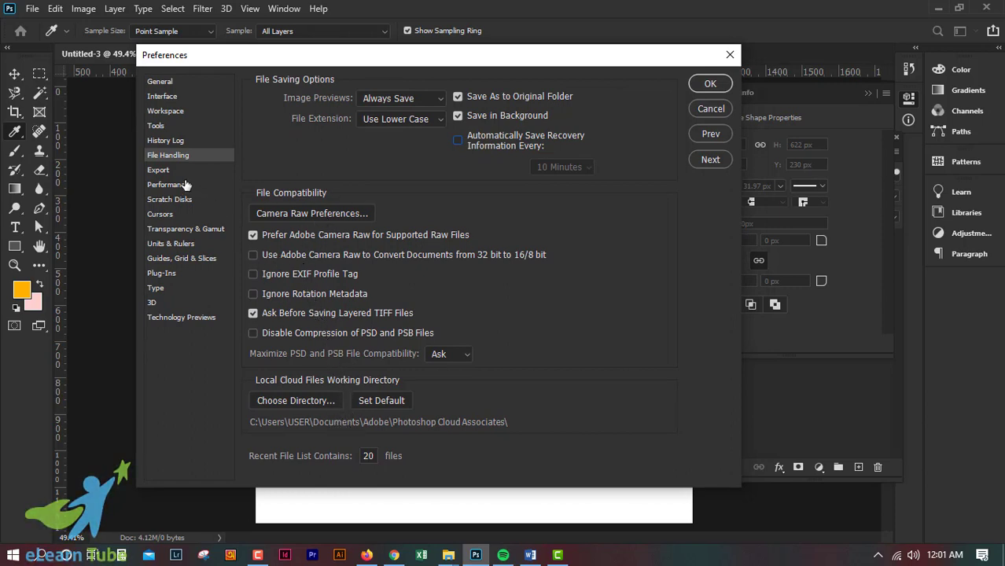
- In Export preferences, try JPG quick export at quality 85, then revert to PNG
{"action": "left_click", "coordinate": [154, 170]}
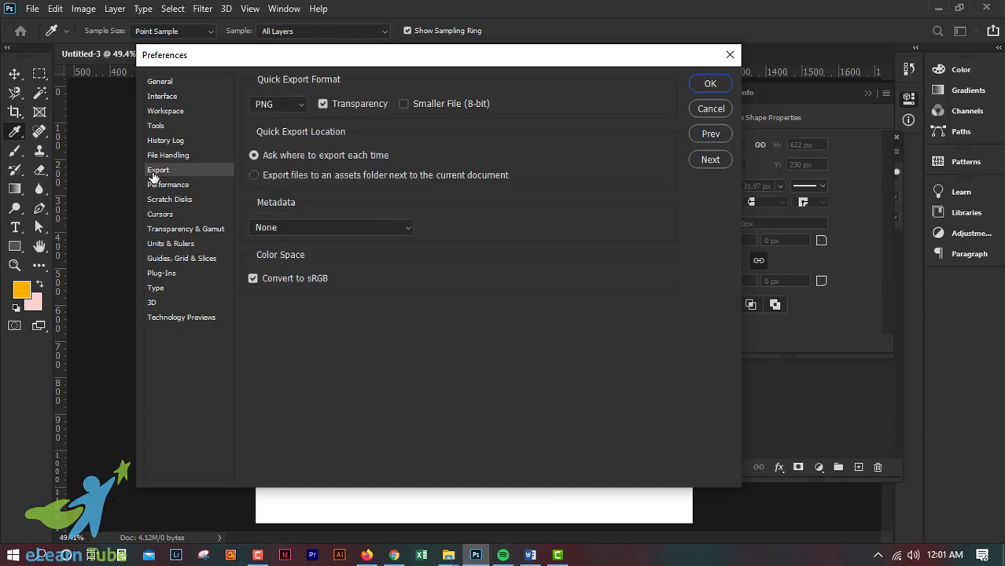
{"action": "left_click_drag", "start_coordinate": [351, 60], "coordinate": [422, 66]}
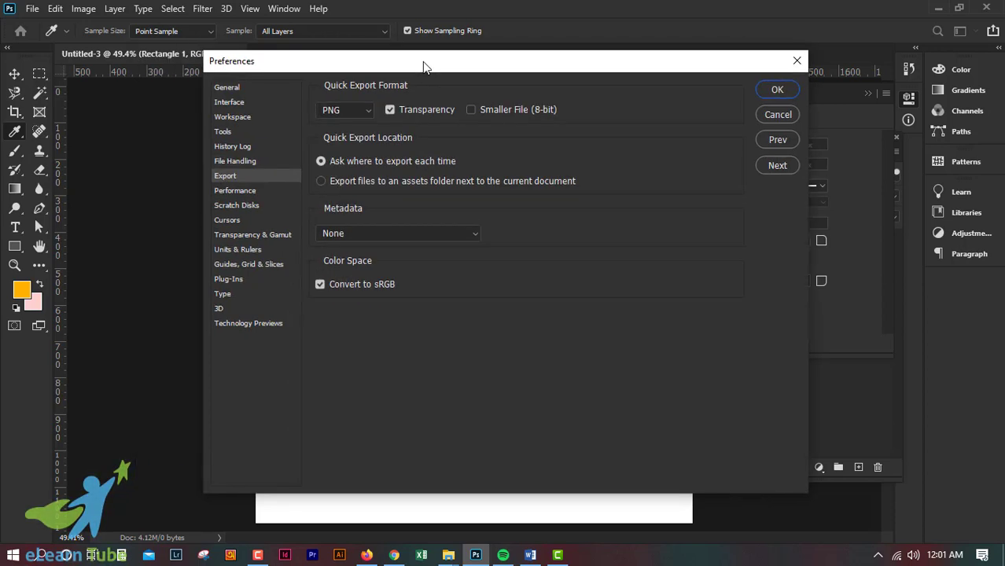
{"action": "left_click", "coordinate": [355, 115]}
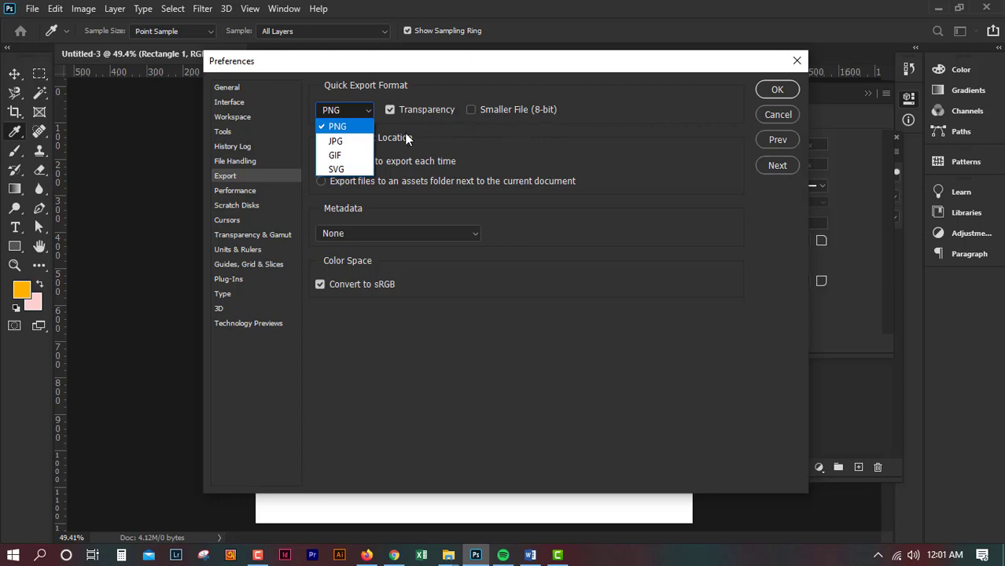
{"action": "left_click", "coordinate": [338, 143]}
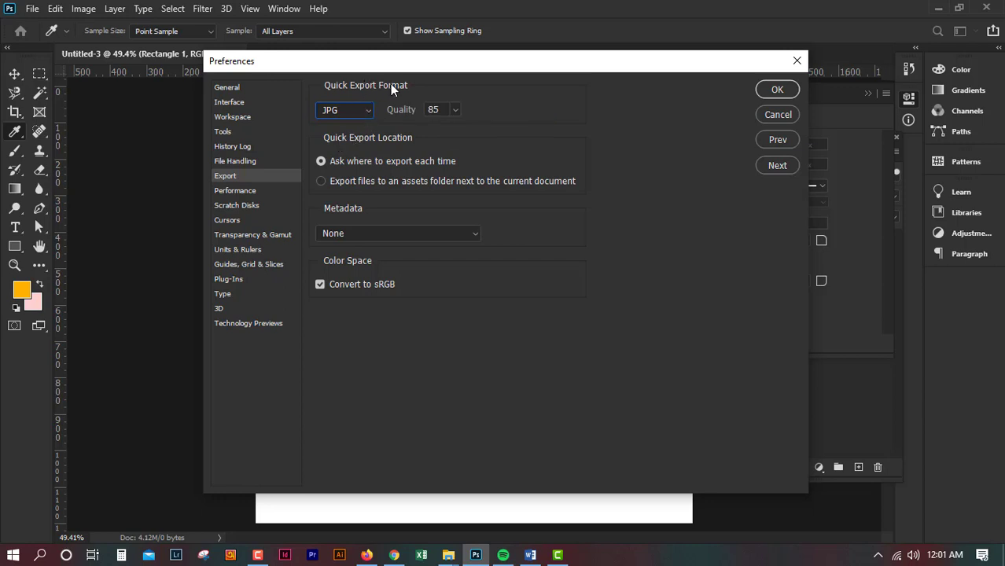
{"action": "left_click", "coordinate": [456, 110]}
{"action": "left_click", "coordinate": [603, 124]}
{"action": "left_click", "coordinate": [367, 113]}
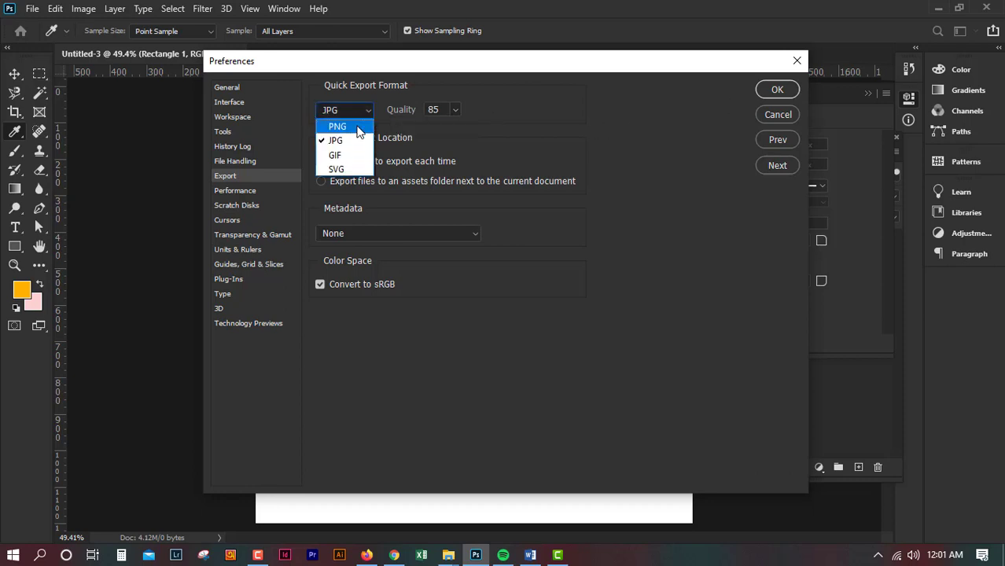
{"action": "left_click", "coordinate": [338, 123]}
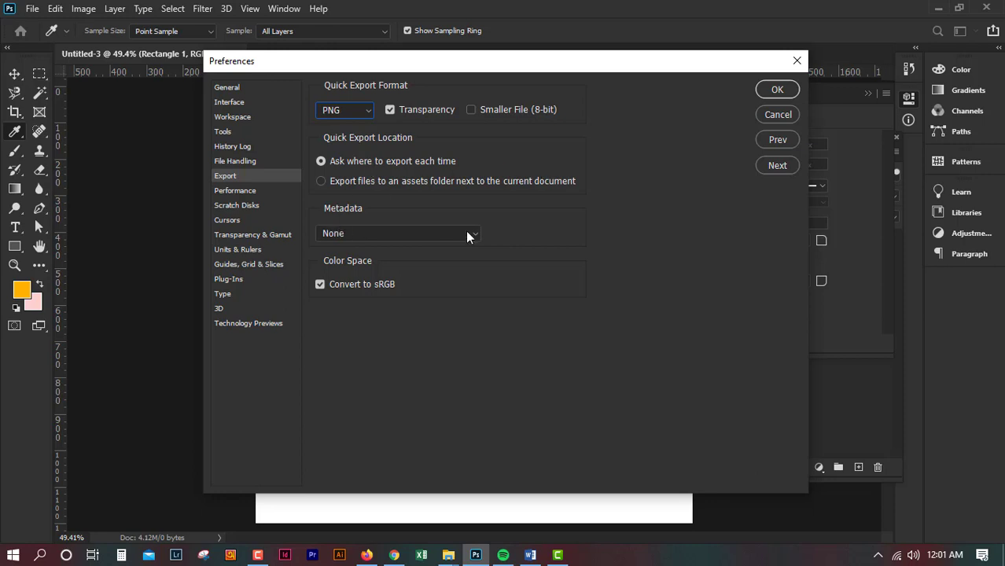
- Review Performance preferences: 6678 MB (60%) RAM, 50 History States, Cache Levels 4
{"action": "left_click", "coordinate": [235, 191]}
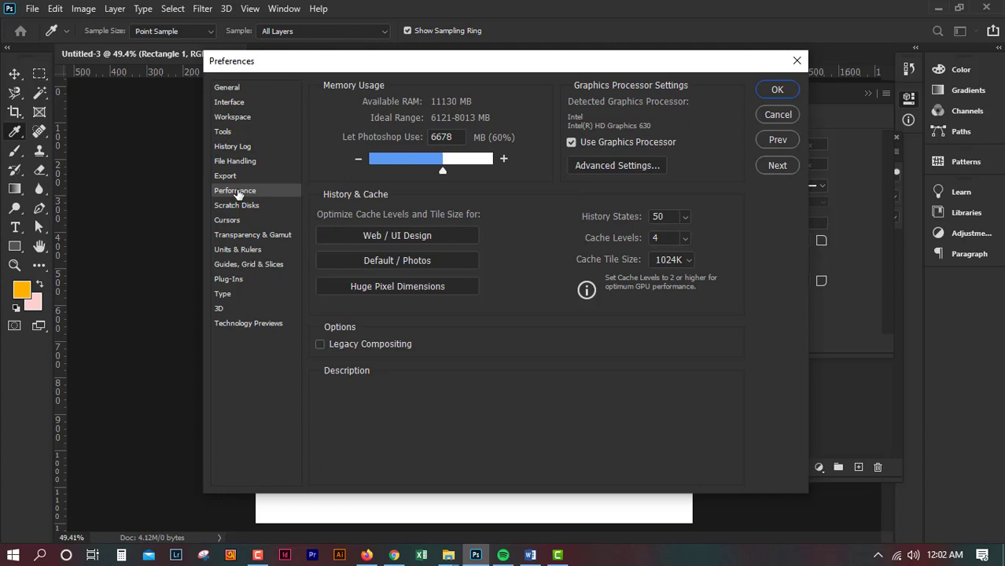
{"action": "left_click_drag", "start_coordinate": [400, 62], "coordinate": [382, 64]}
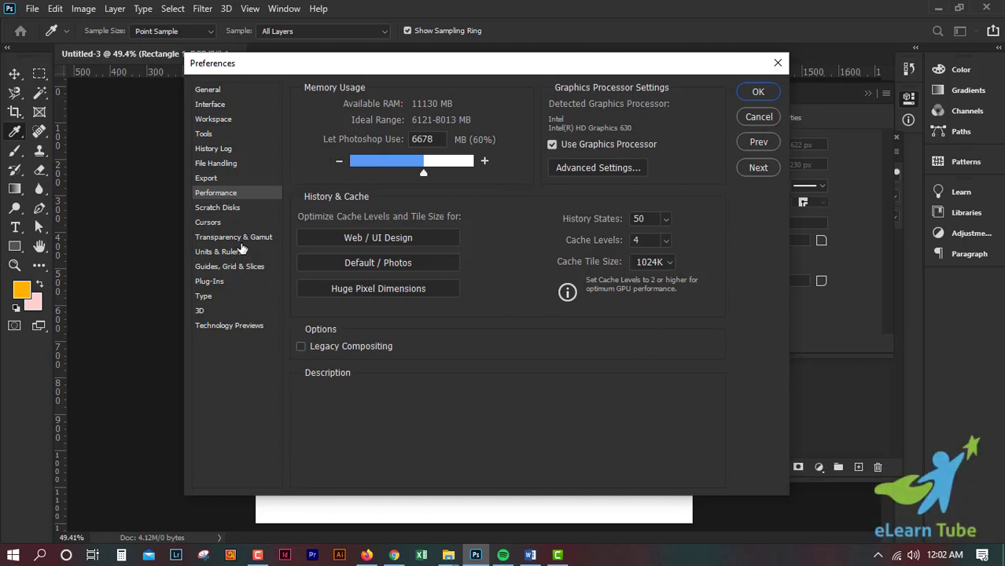
- Pass through Scratch Disks, set Painting Cursors to Standard under Cursors, and confirm
{"action": "left_click", "coordinate": [220, 209]}
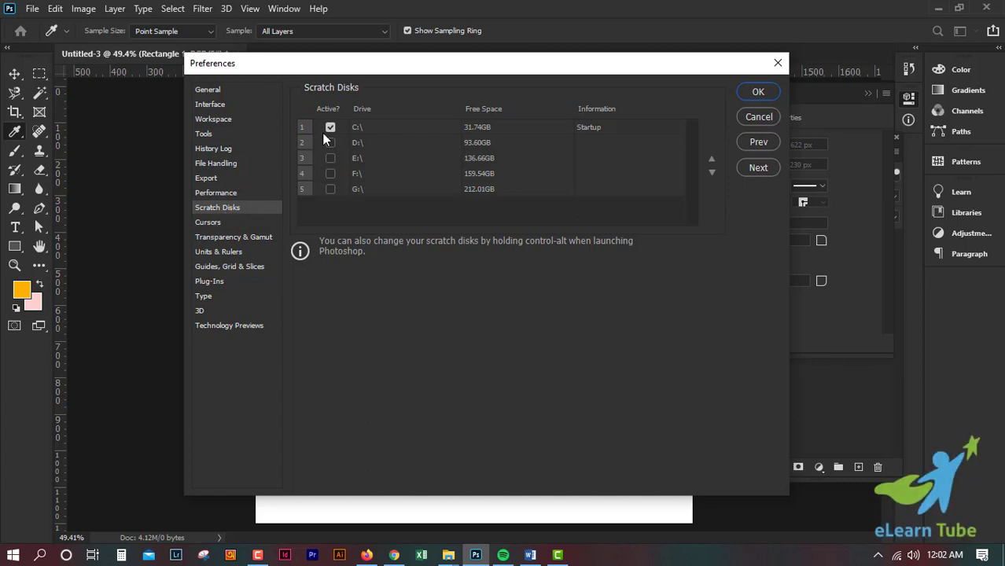
{"action": "left_click", "coordinate": [208, 222]}
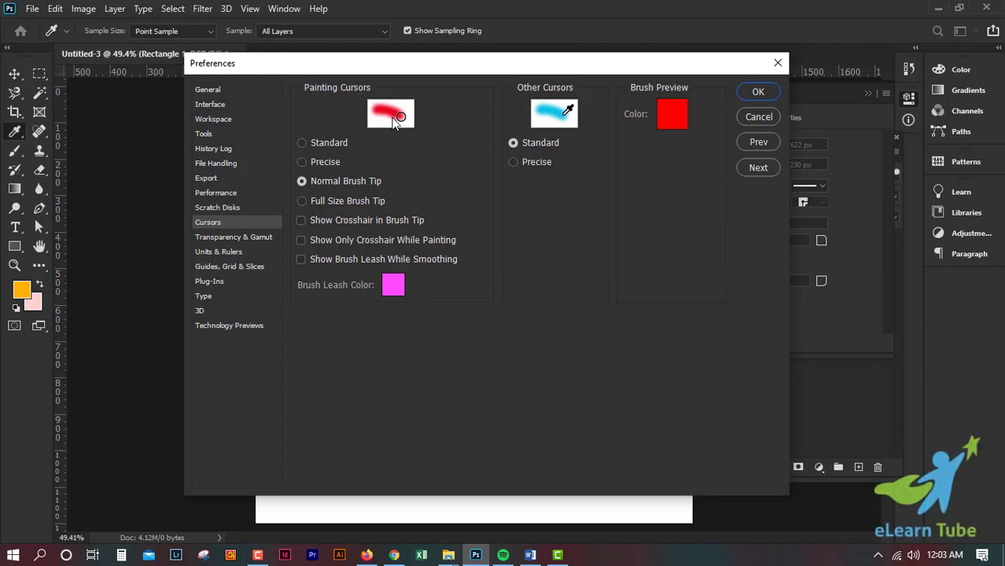
{"action": "left_click", "coordinate": [327, 143]}
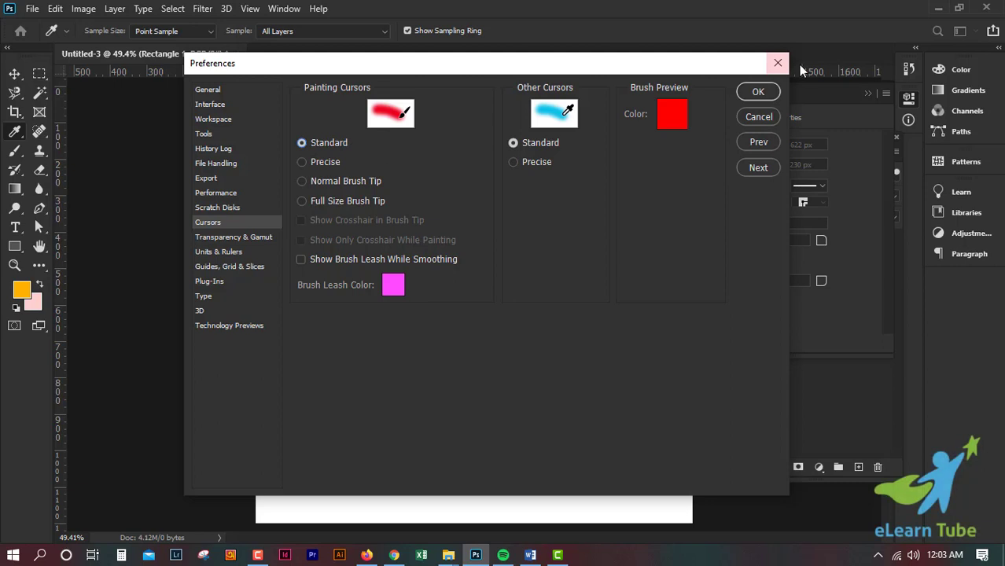
{"action": "left_click", "coordinate": [757, 92]}
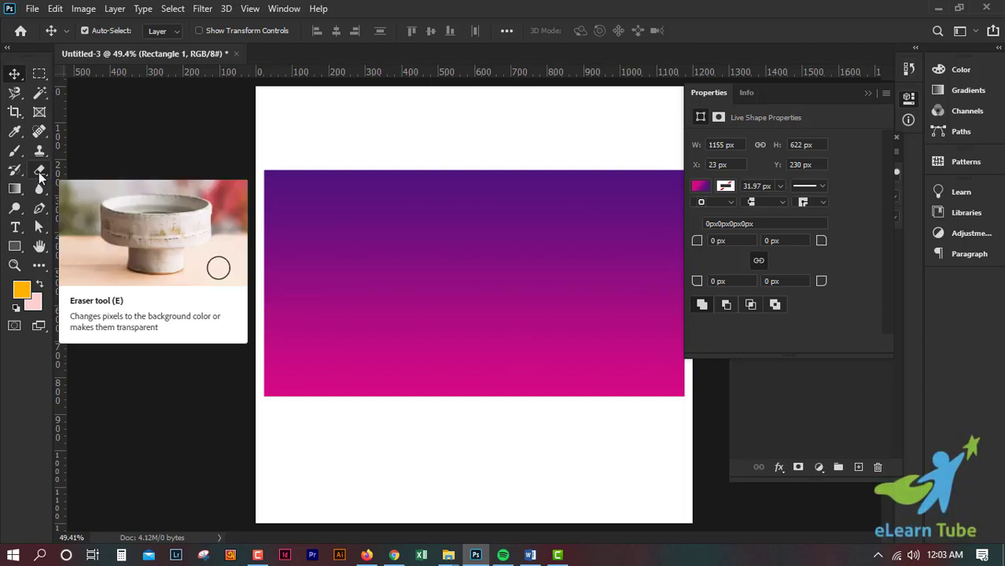
- Select the Brush tool and choose the 44 px Hard Round preset with higher hardness
{"action": "left_click", "coordinate": [14, 150]}
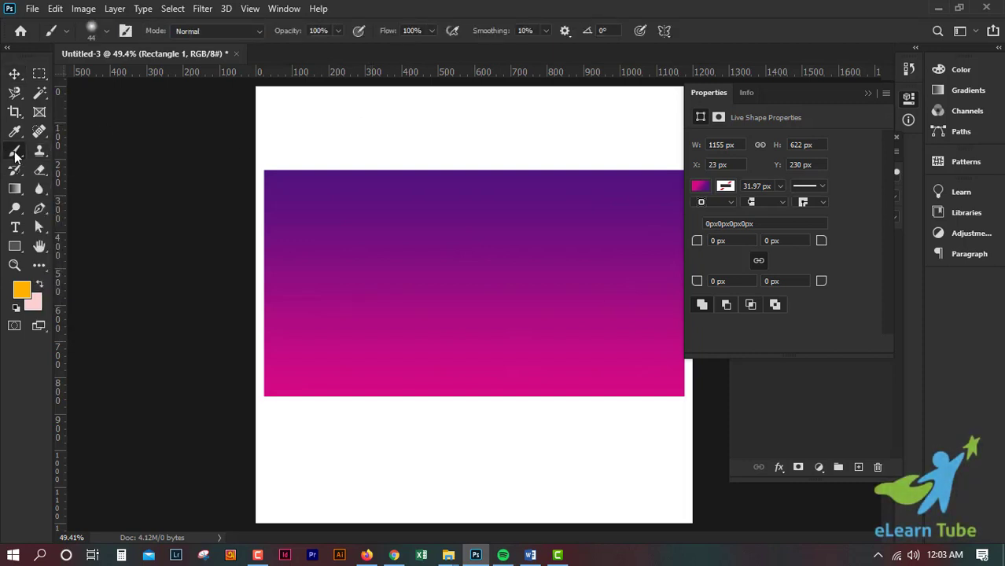
{"action": "right_click", "coordinate": [17, 156]}
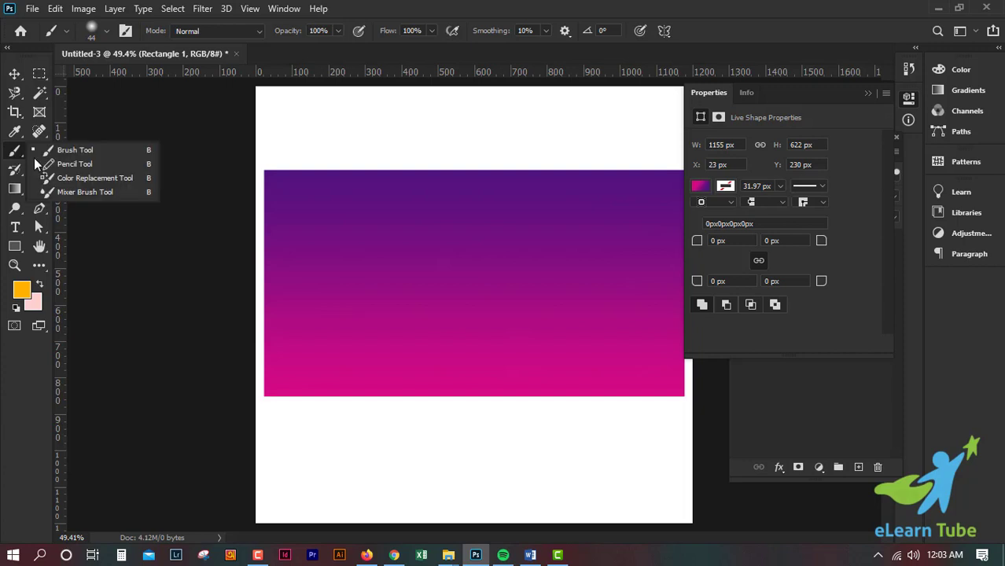
{"action": "left_click", "coordinate": [97, 150]}
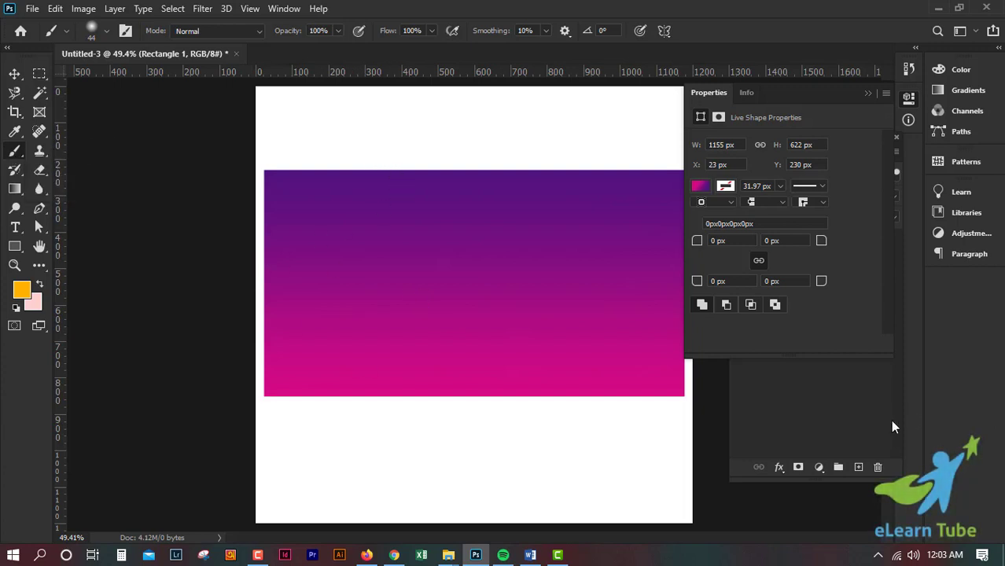
{"action": "left_click", "coordinate": [858, 420]}
{"action": "left_click", "coordinate": [858, 420]}
{"action": "left_click", "coordinate": [107, 33]}
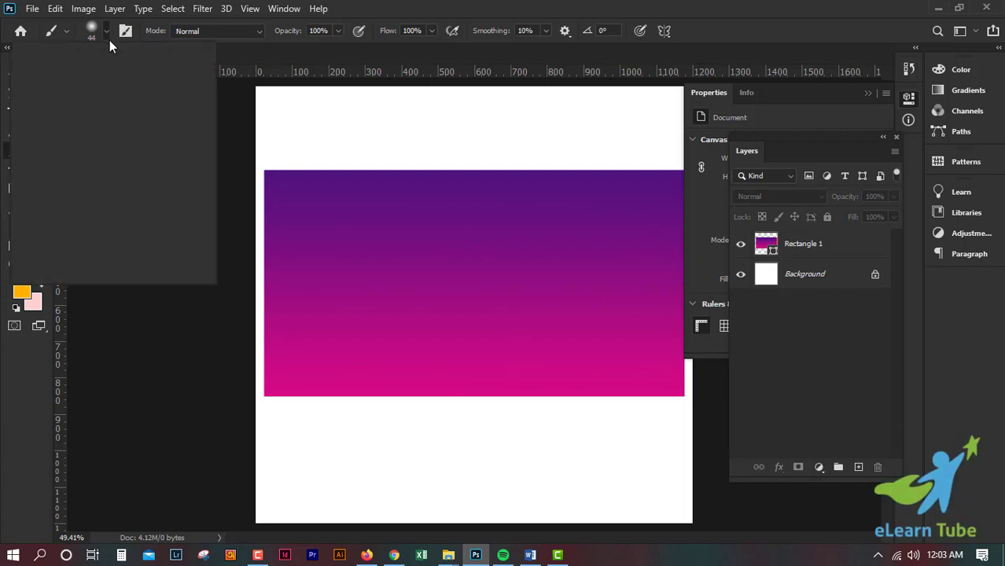
{"action": "left_click_drag", "start_coordinate": [90, 114], "coordinate": [100, 113]}
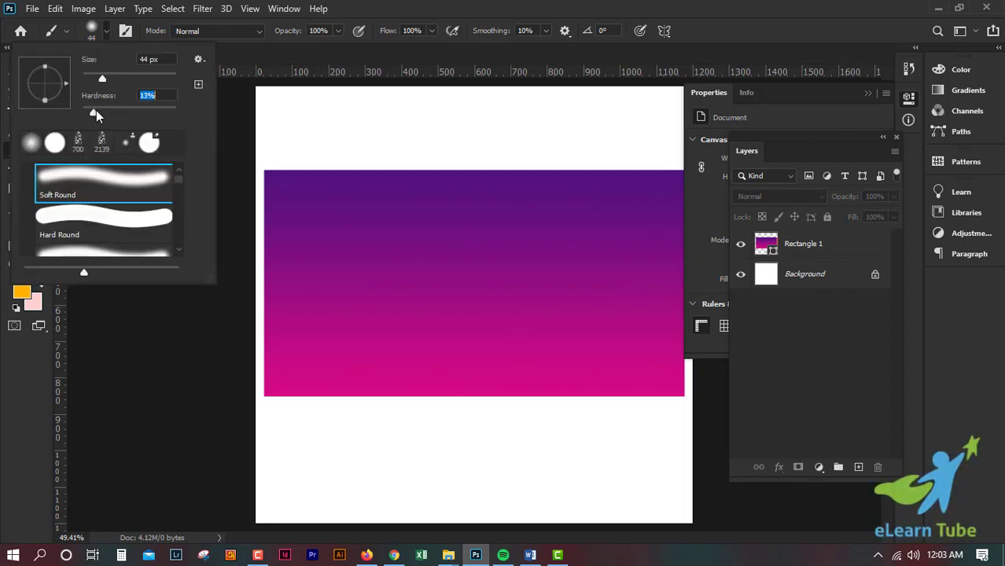
{"action": "left_click", "coordinate": [95, 217]}
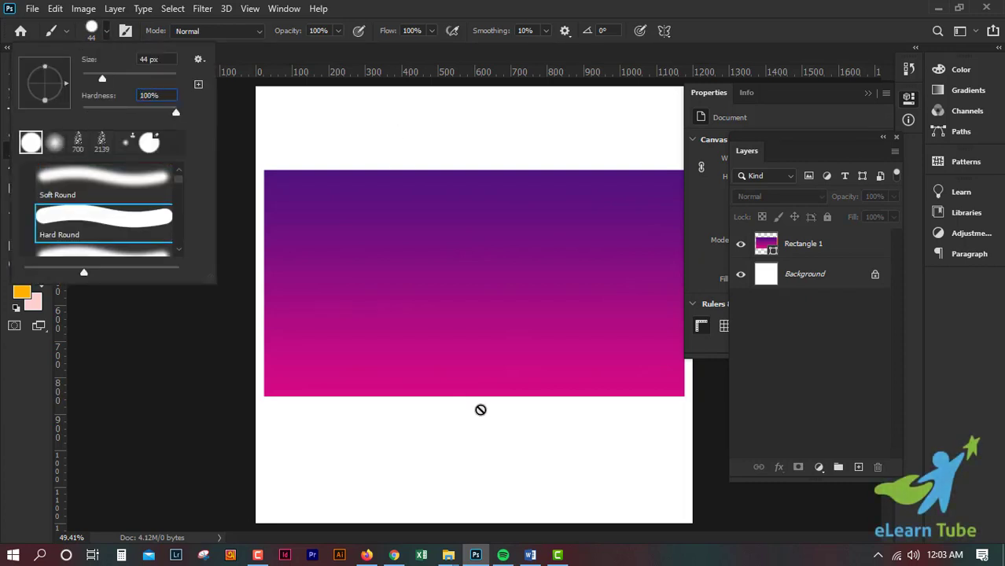
{"action": "left_click", "coordinate": [486, 424]}
- Dismiss the no-layer error, add Layer 1, and paint a wavy orange stroke below the rectangle
{"action": "left_click", "coordinate": [487, 424]}
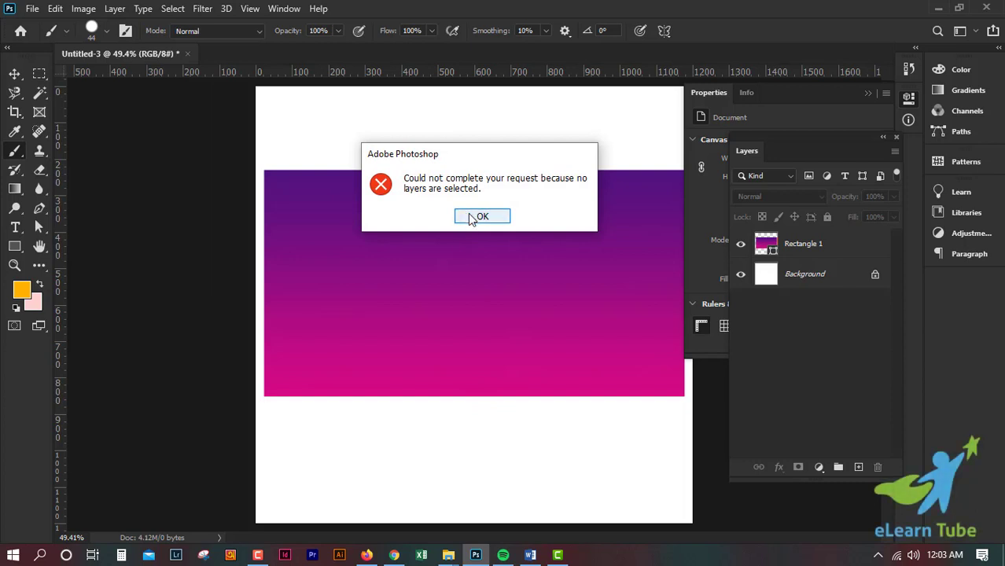
{"action": "left_click", "coordinate": [471, 219]}
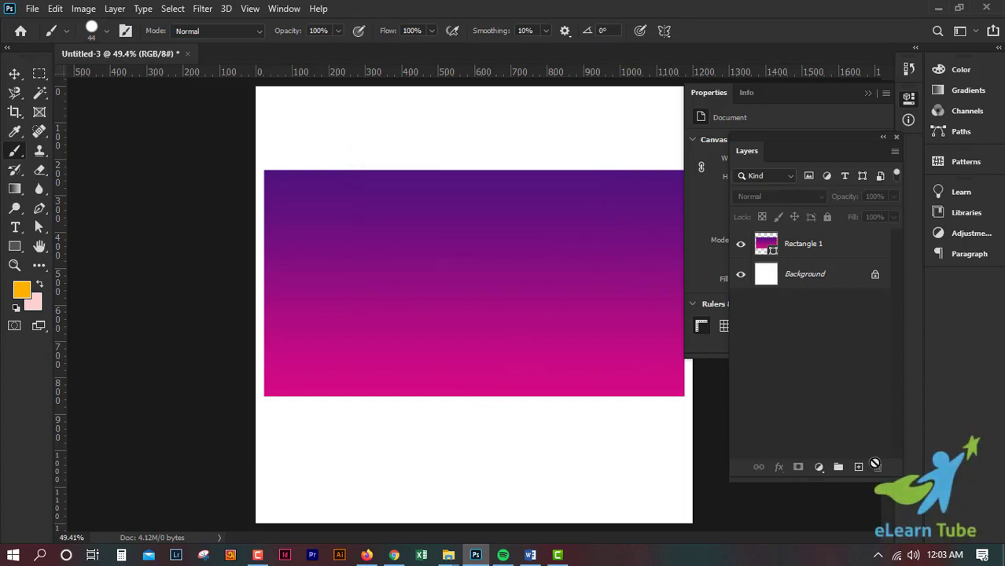
{"action": "left_click", "coordinate": [858, 467]}
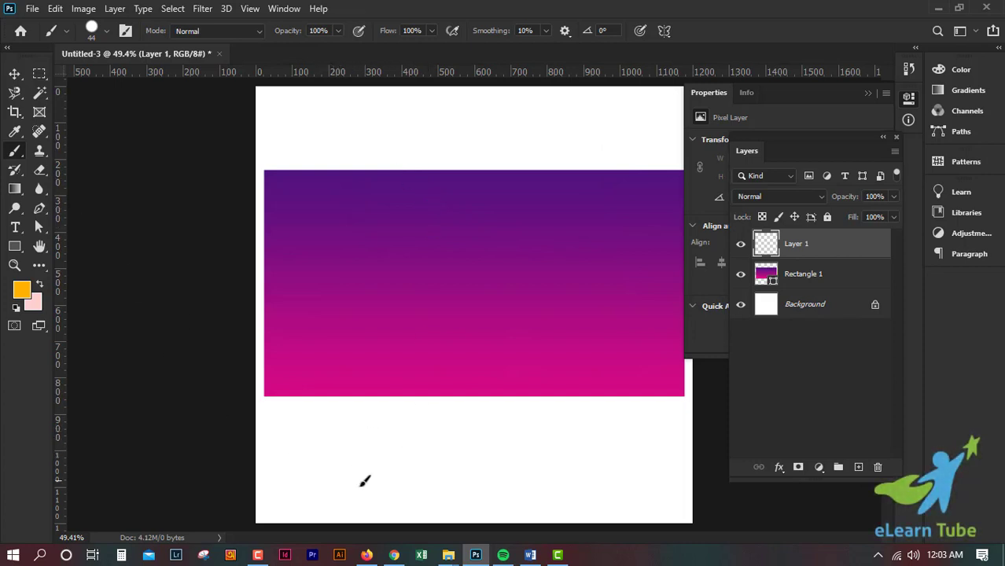
{"action": "mouse_move", "coordinate": [356, 481]}
{"action": "left_mouse_down"}
{"action": "mouse_move", "coordinate": [464, 477]}
{"action": "mouse_move", "coordinate": [519, 445]}
{"action": "left_mouse_up"}
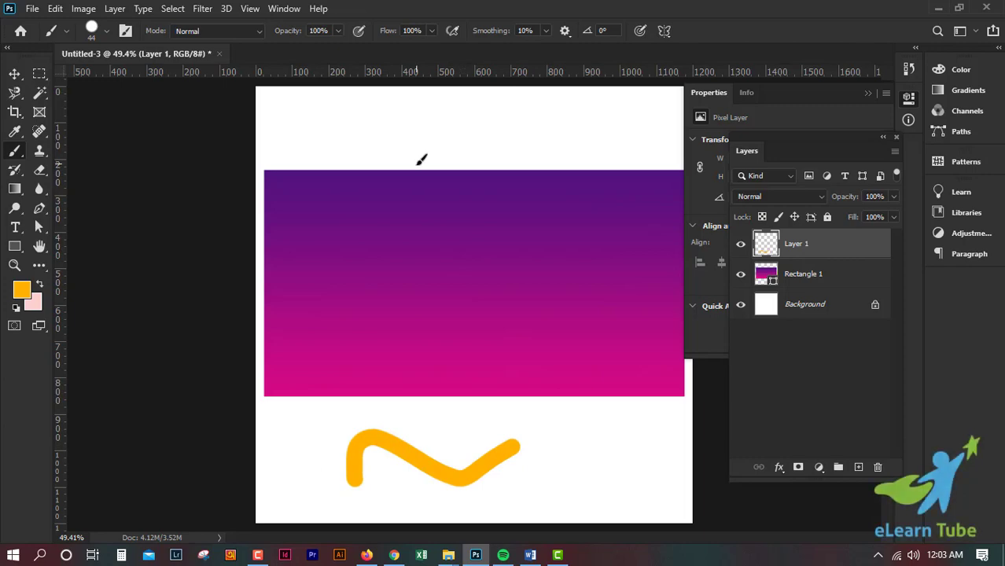
- Set the painting cursor to Normal Brush Tip, then paint two vertical orange strokes across the rectangle
{"action": "key", "text": "i"}
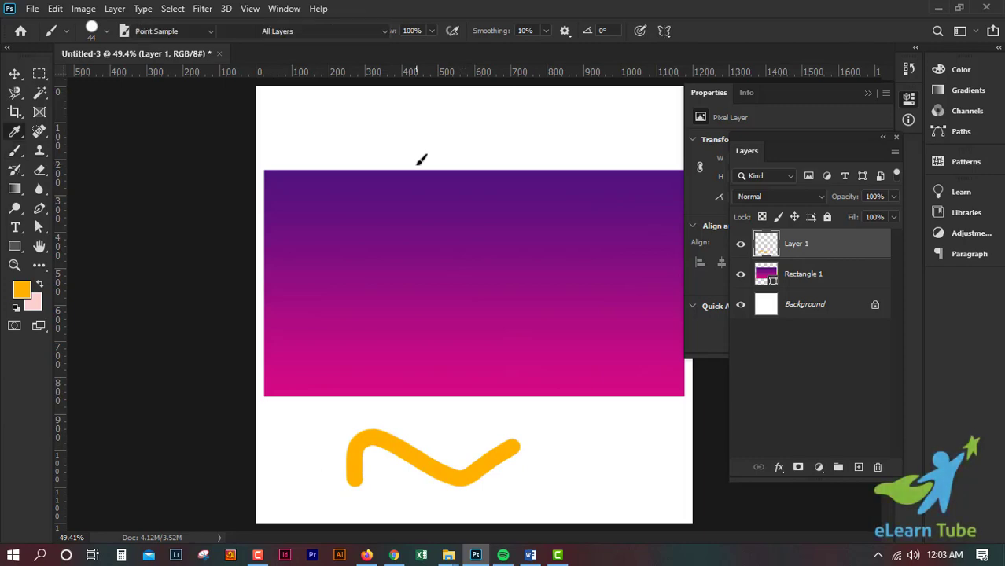
{"action": "key", "text": "ctrl+k"}
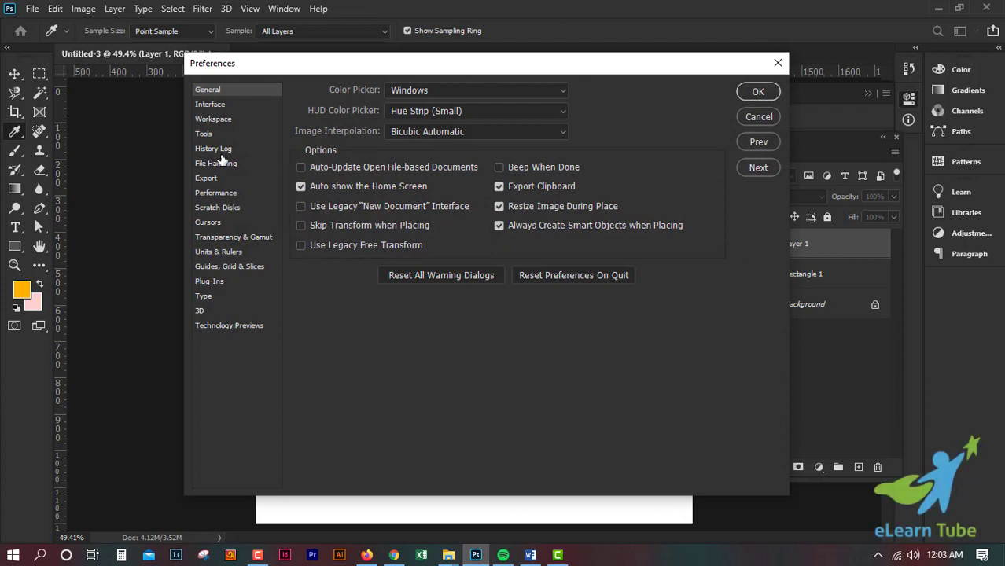
{"action": "left_click", "coordinate": [211, 223]}
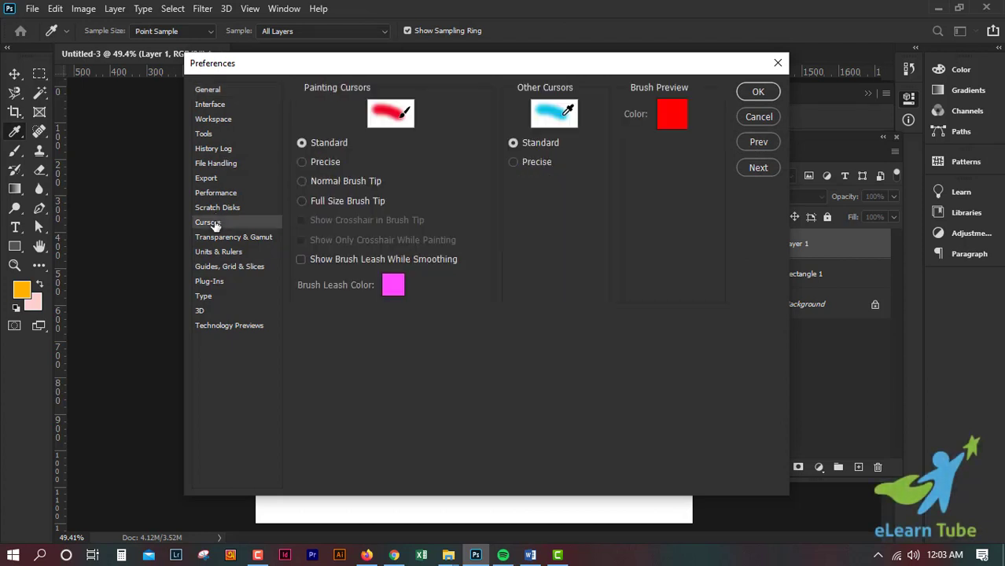
{"action": "left_click", "coordinate": [320, 161]}
{"action": "left_click", "coordinate": [315, 182]}
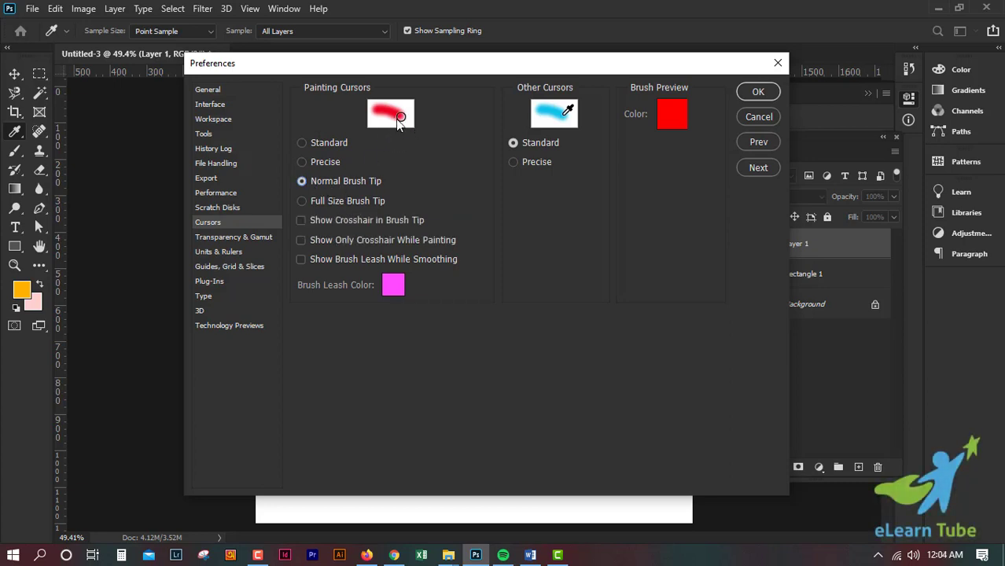
{"action": "left_click", "coordinate": [755, 94]}
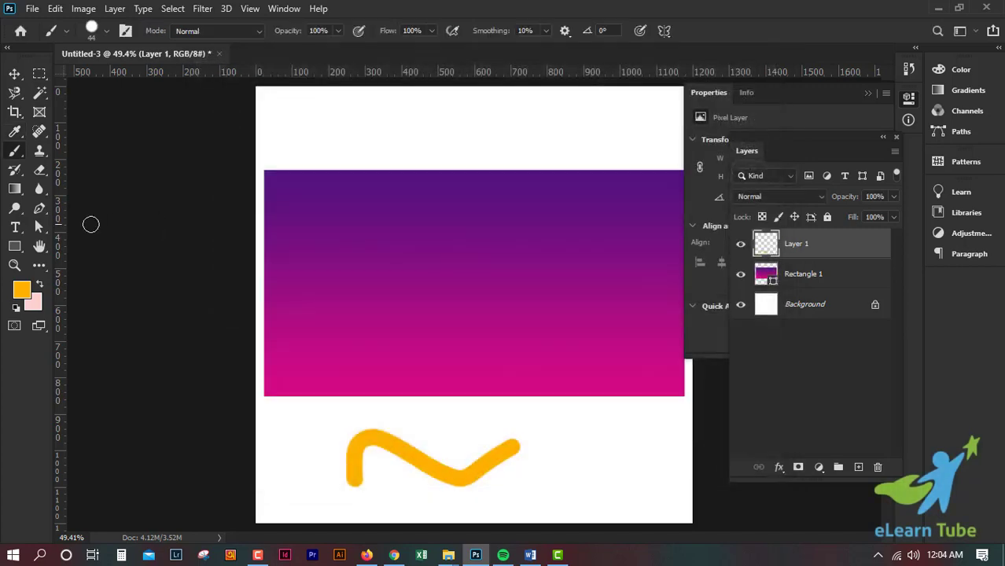
{"action": "mouse_move", "coordinate": [447, 138]}
{"action": "left_mouse_down"}
{"action": "mouse_move", "coordinate": [403, 167]}
{"action": "mouse_move", "coordinate": [525, 450]}
{"action": "left_mouse_up"}
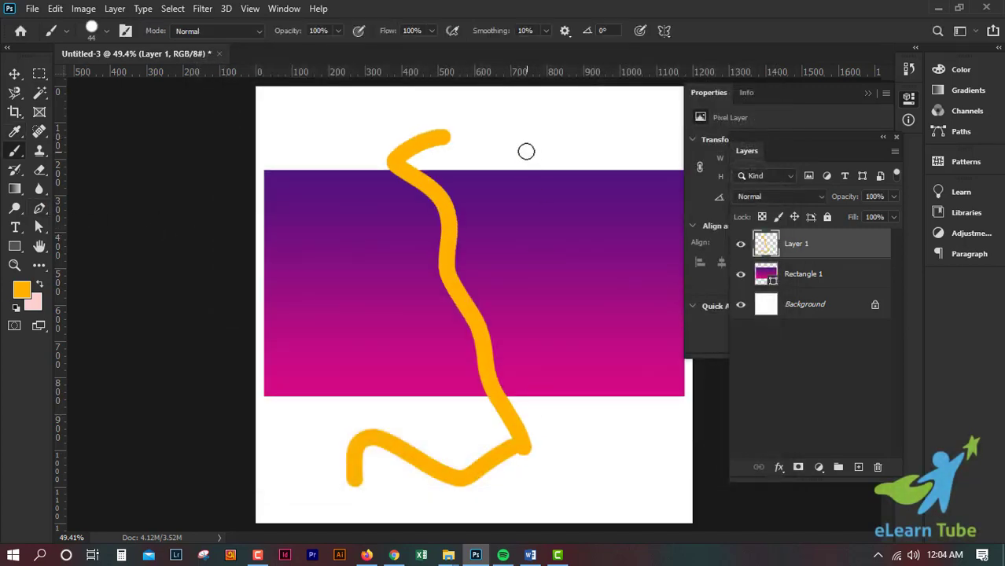
{"action": "mouse_move", "coordinate": [525, 149]}
{"action": "left_mouse_down"}
{"action": "mouse_move", "coordinate": [611, 381]}
{"action": "mouse_move", "coordinate": [626, 465]}
{"action": "left_mouse_up"}
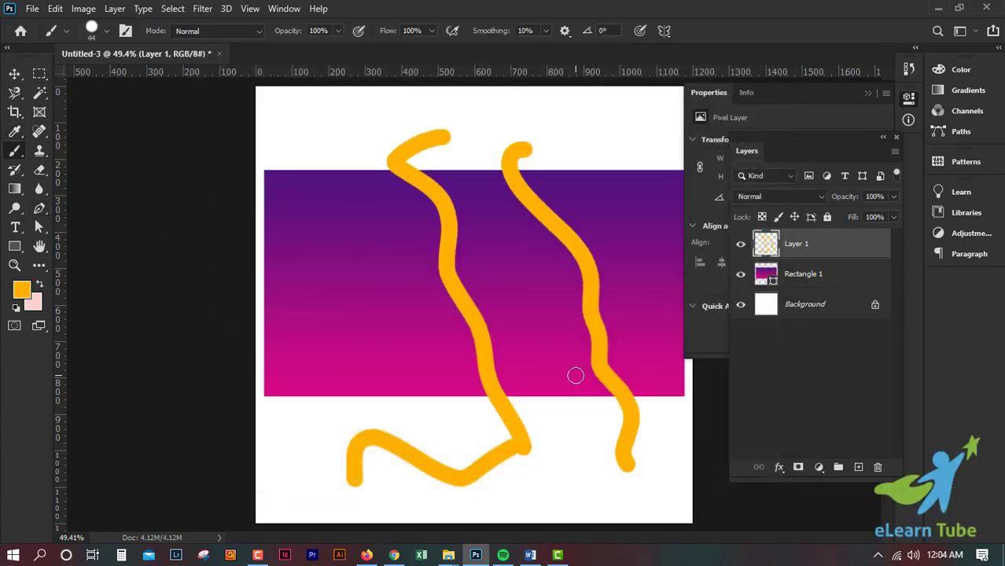
- Reopen Preferences with Ctrl+K and go to the Transparency & Gamut page
{"action": "key", "text": "ctrl+k"}
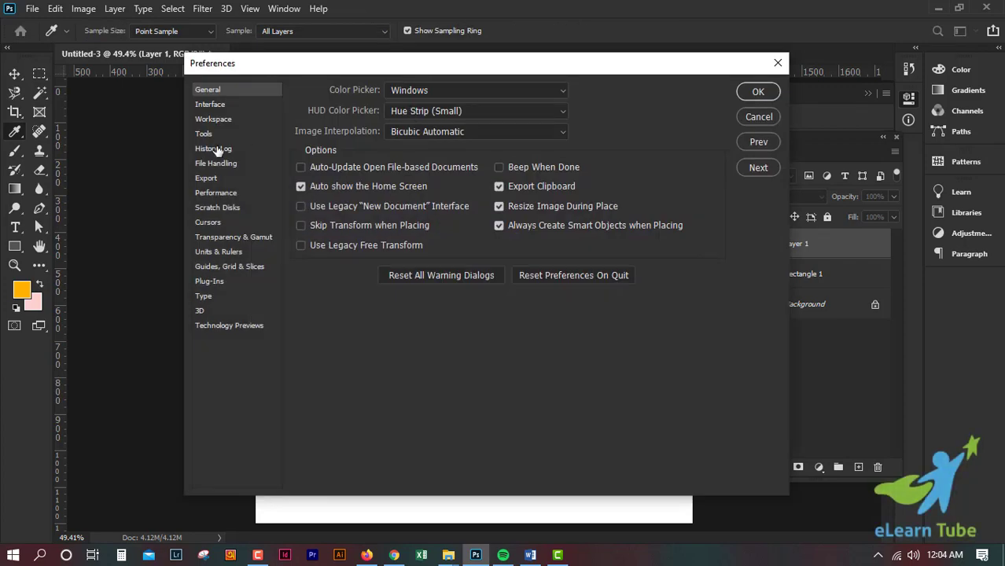
{"action": "left_click", "coordinate": [208, 223]}
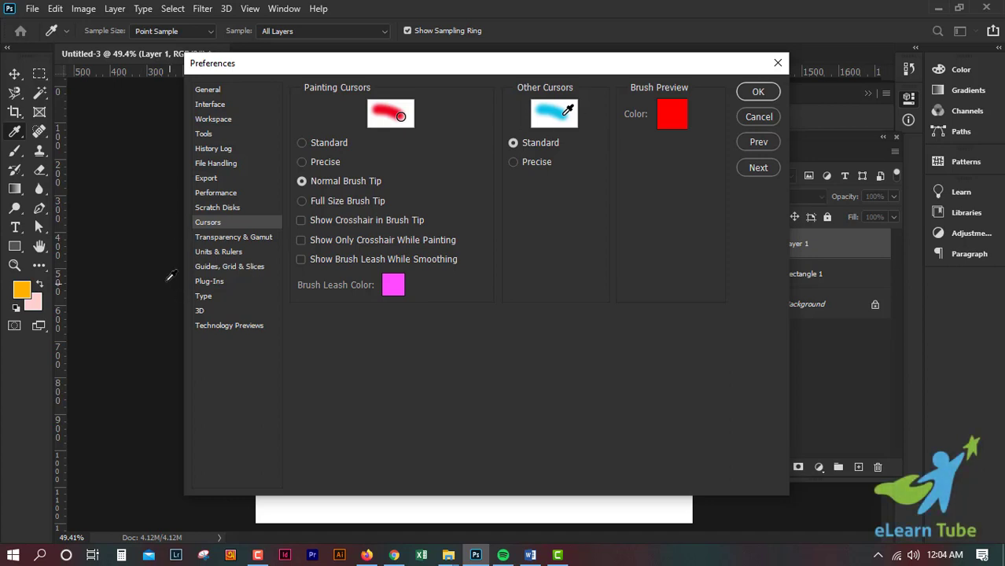
{"action": "left_click", "coordinate": [209, 237]}
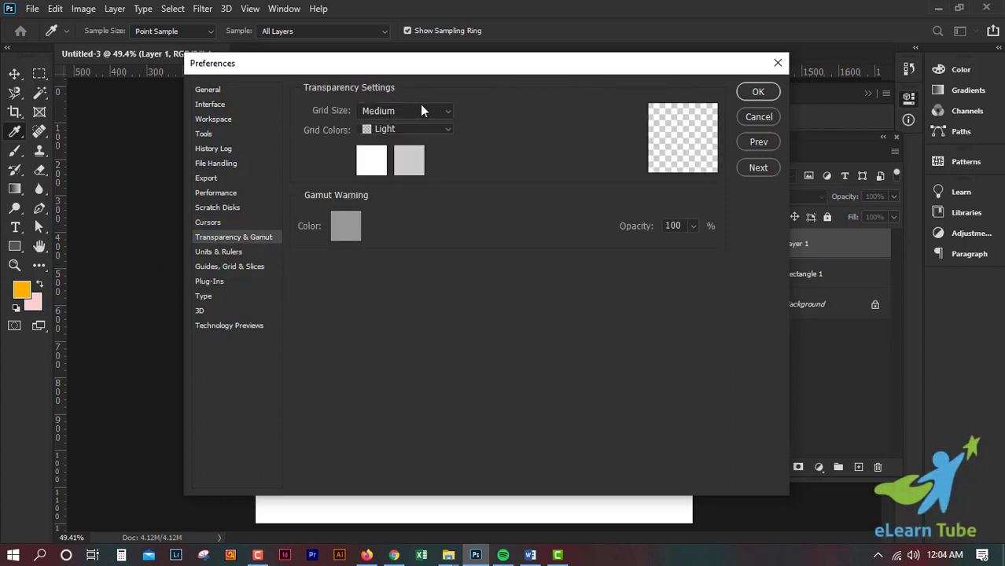
{"action": "left_click_drag", "start_coordinate": [597, 71], "coordinate": [569, 106]}
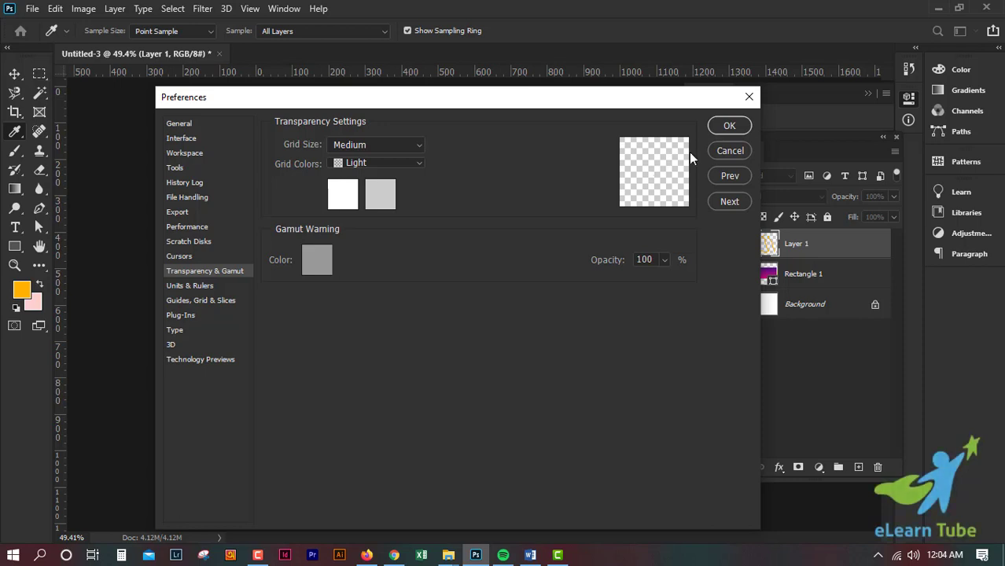
- Cycle the transparency grid colours through Medium, Dark and Red, ending on Purple
{"action": "left_click", "coordinate": [411, 161]}
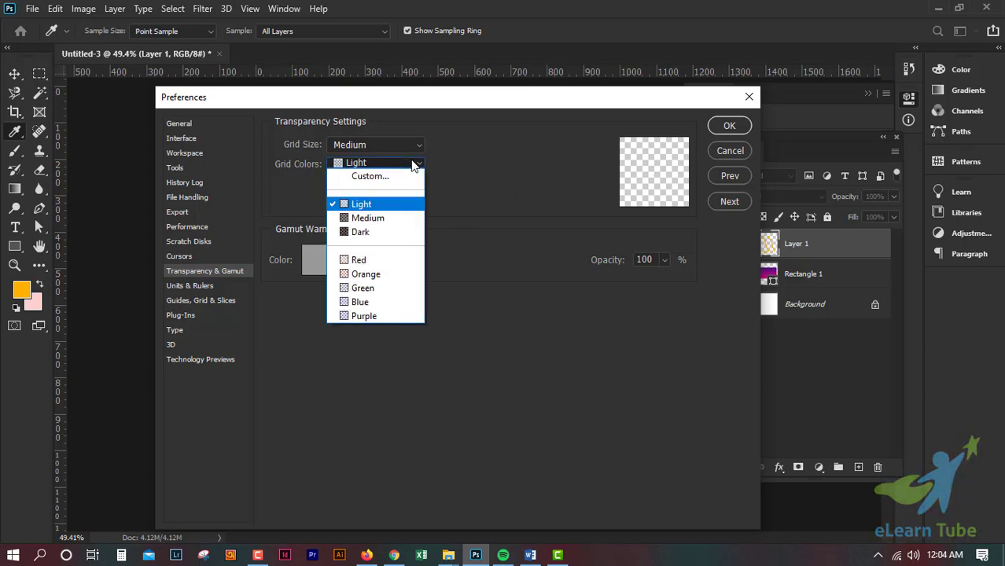
{"action": "left_click", "coordinate": [369, 218]}
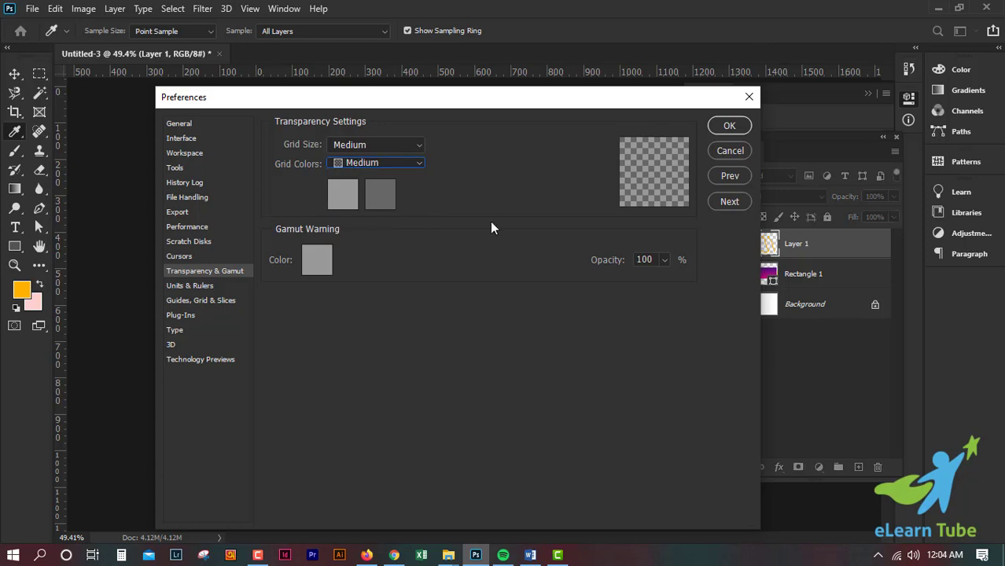
{"action": "left_click", "coordinate": [393, 165]}
{"action": "left_click", "coordinate": [369, 234]}
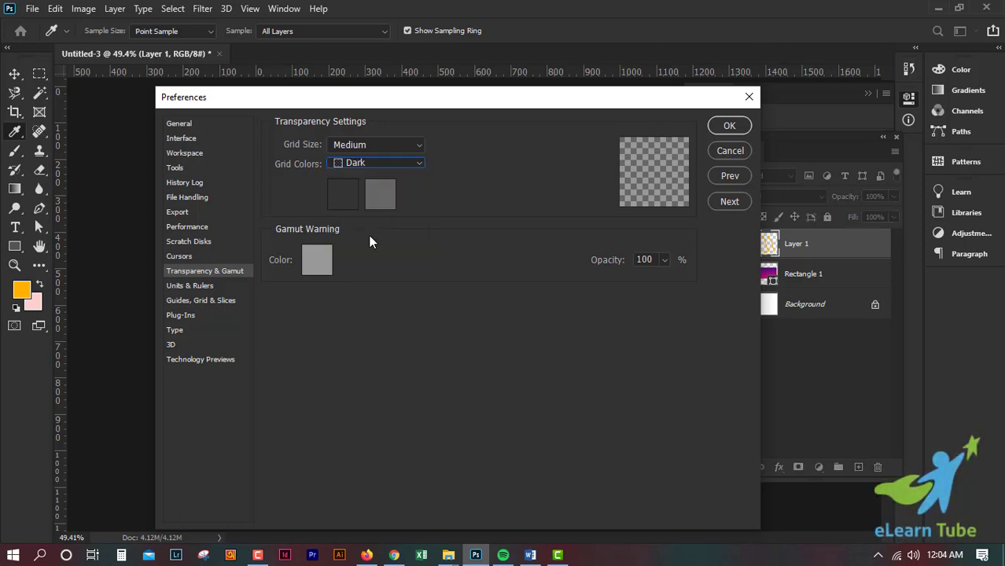
{"action": "left_click", "coordinate": [393, 161]}
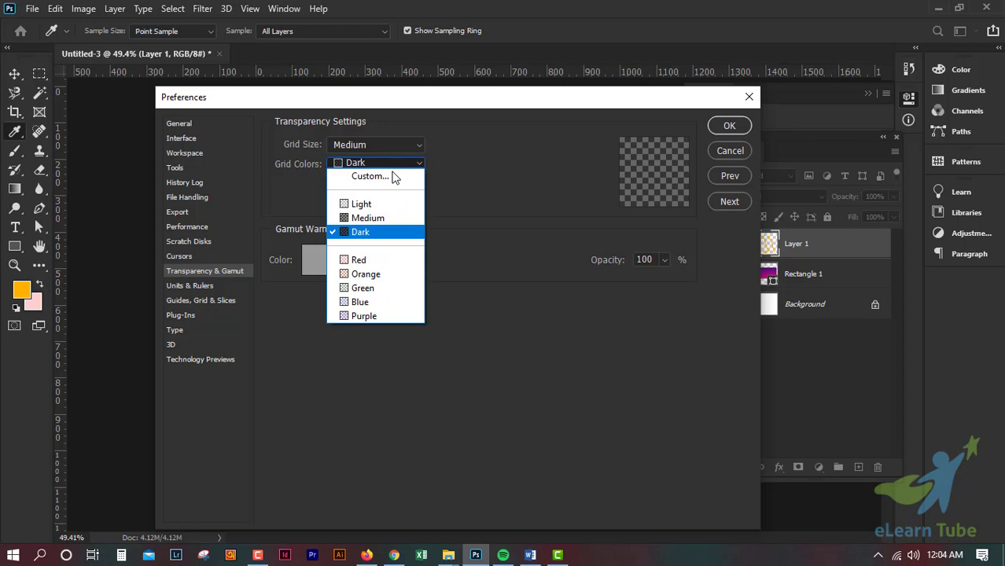
{"action": "left_click", "coordinate": [372, 259]}
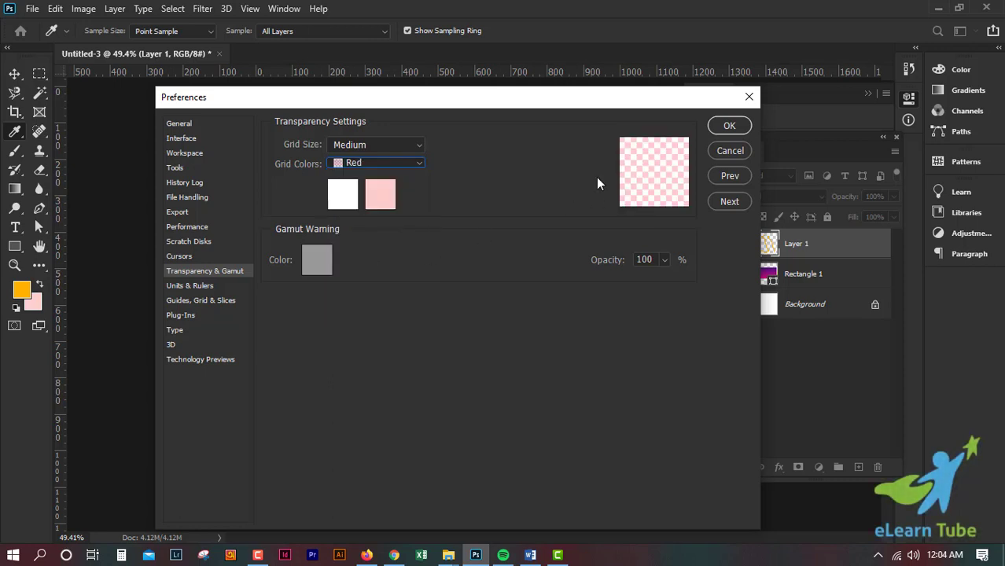
{"action": "left_click", "coordinate": [417, 166]}
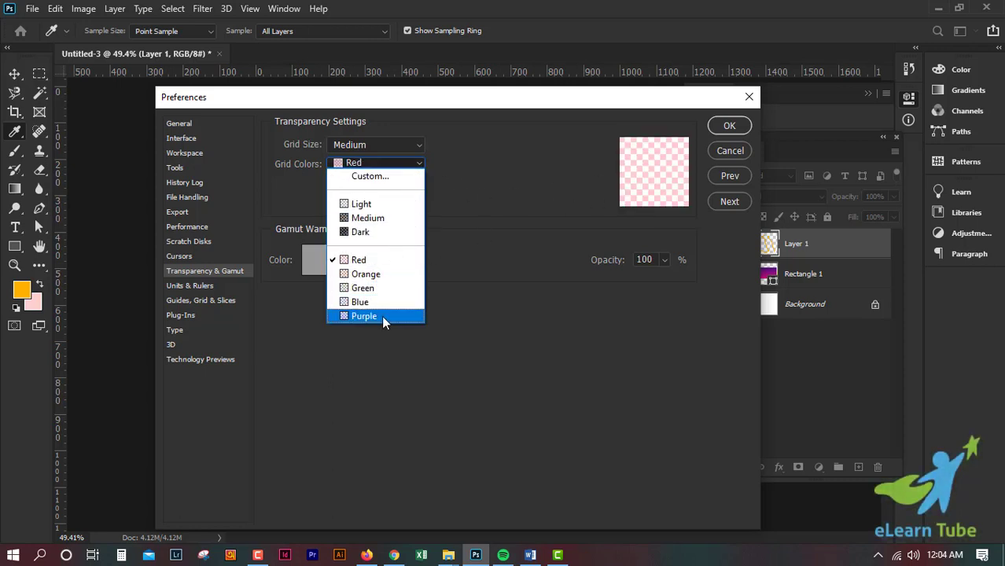
{"action": "left_click", "coordinate": [381, 315]}
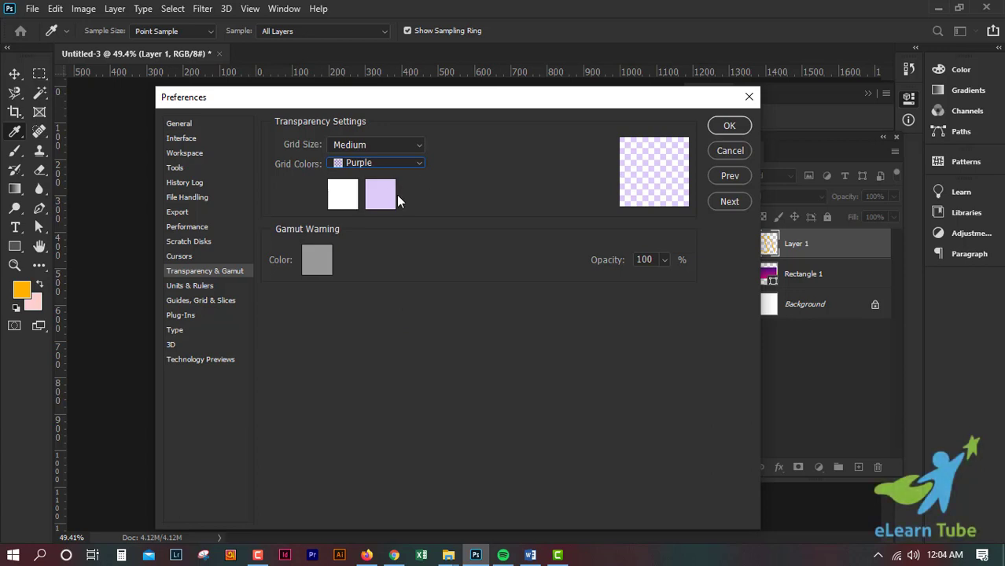
- Try a custom green colour for the light grid squares, then set Grid Colors back to Light
{"action": "left_click", "coordinate": [346, 197]}
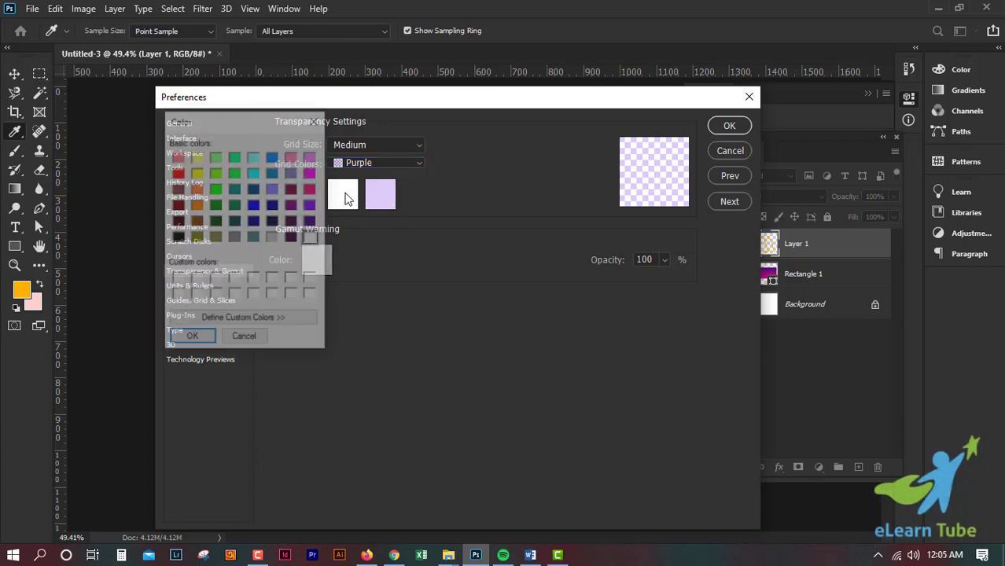
{"action": "mouse_move", "coordinate": [256, 120]}
{"action": "left_mouse_down"}
{"action": "mouse_move", "coordinate": [273, 193]}
{"action": "mouse_move", "coordinate": [196, 210]}
{"action": "left_mouse_up"}
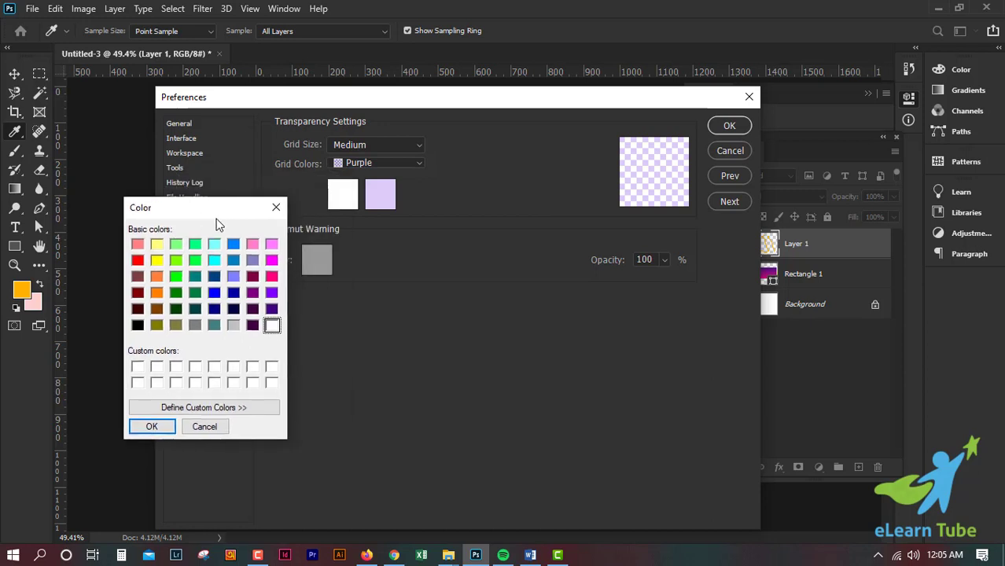
{"action": "left_click", "coordinate": [195, 260]}
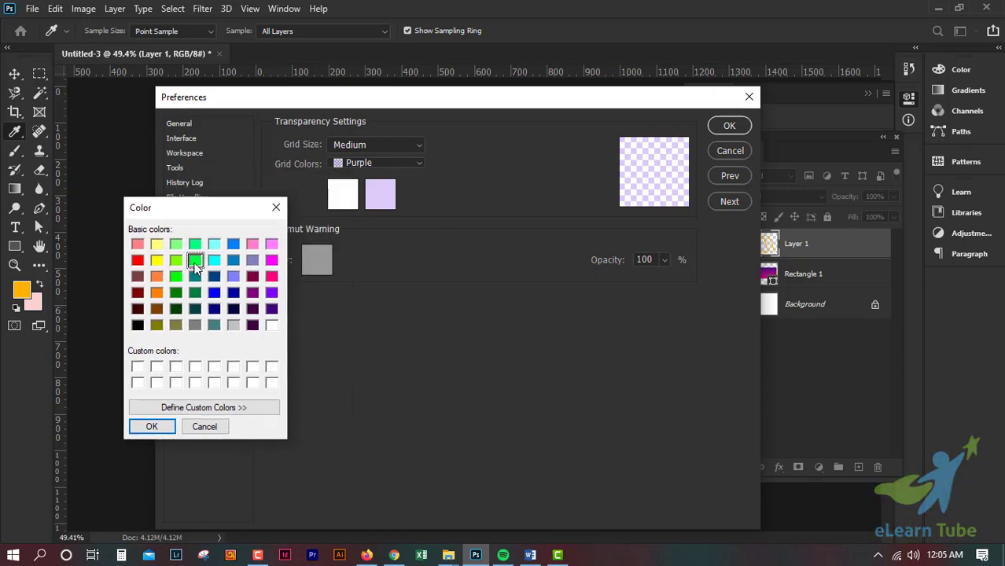
{"action": "left_click", "coordinate": [156, 426]}
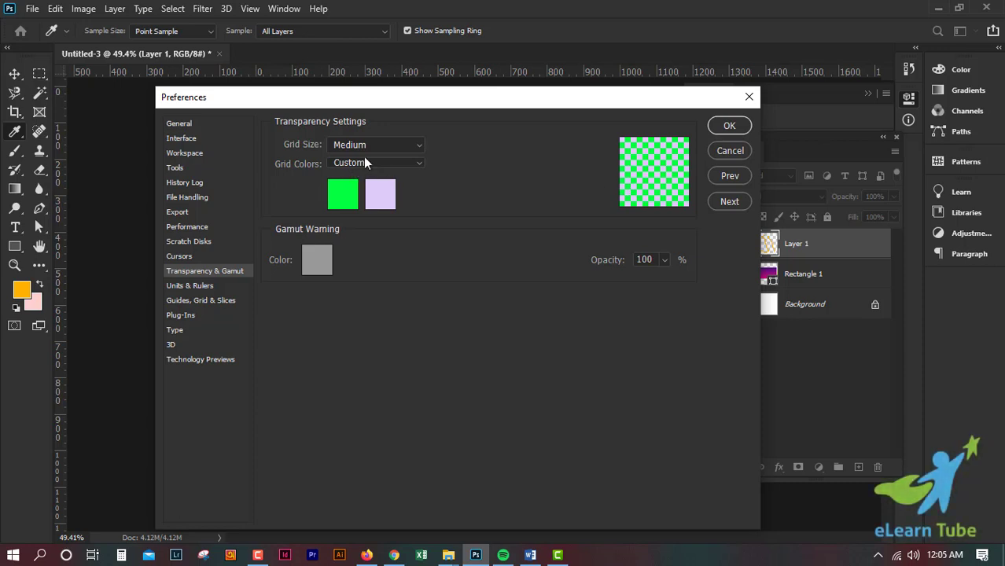
{"action": "left_click", "coordinate": [386, 164]}
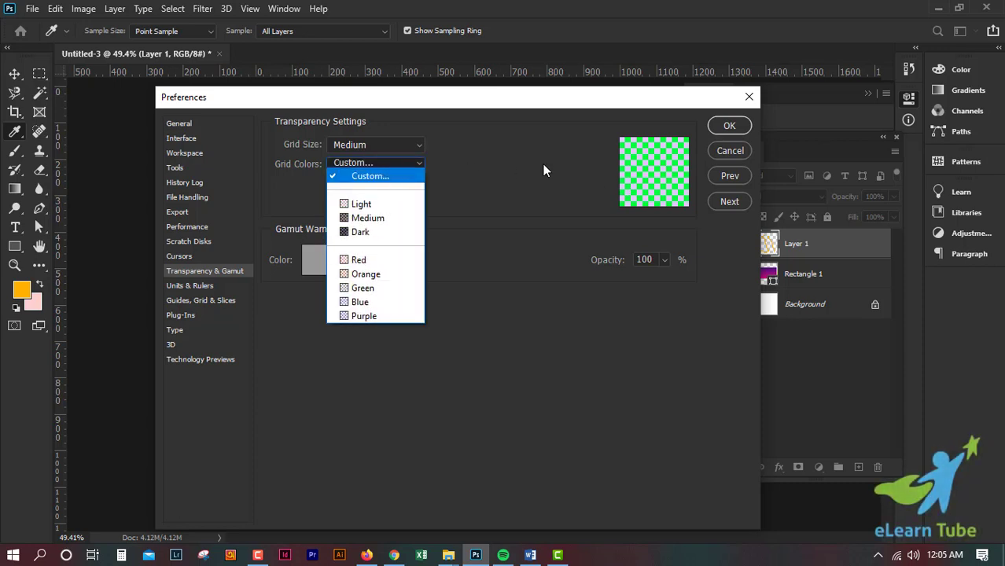
{"action": "left_click", "coordinate": [363, 204]}
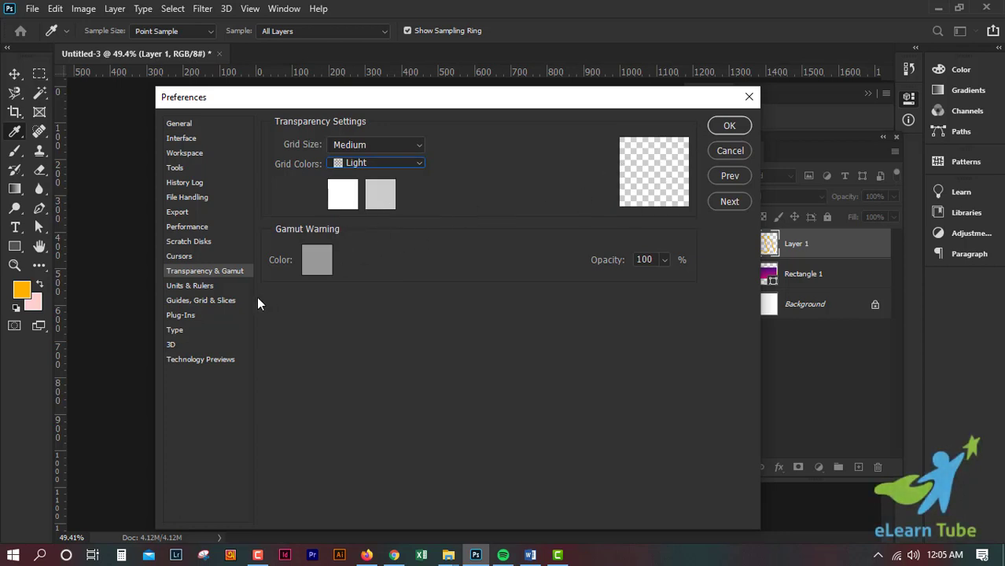
- Check the Units & Rulers page, keep ruler units in Pixels, and close Preferences
{"action": "left_click", "coordinate": [201, 290]}
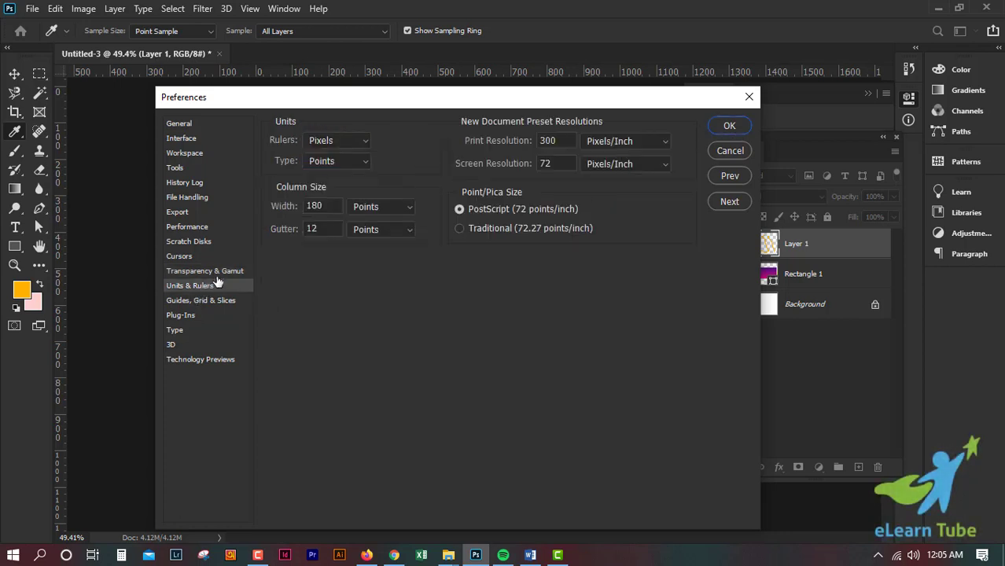
{"action": "left_click_drag", "start_coordinate": [347, 93], "coordinate": [316, 144]}
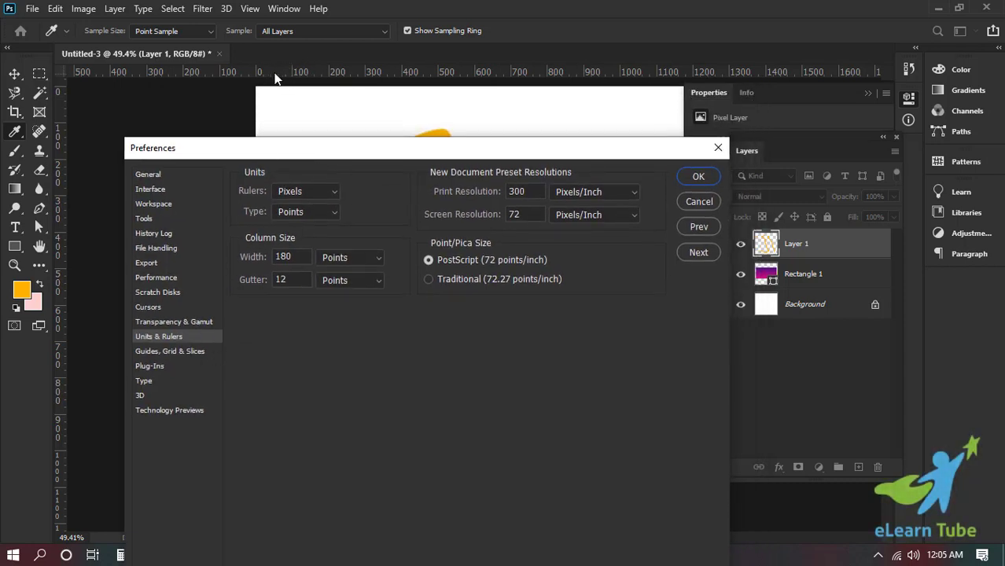
{"action": "left_click", "coordinate": [326, 195]}
{"action": "left_click", "coordinate": [328, 195]}
{"action": "left_click", "coordinate": [698, 177]}
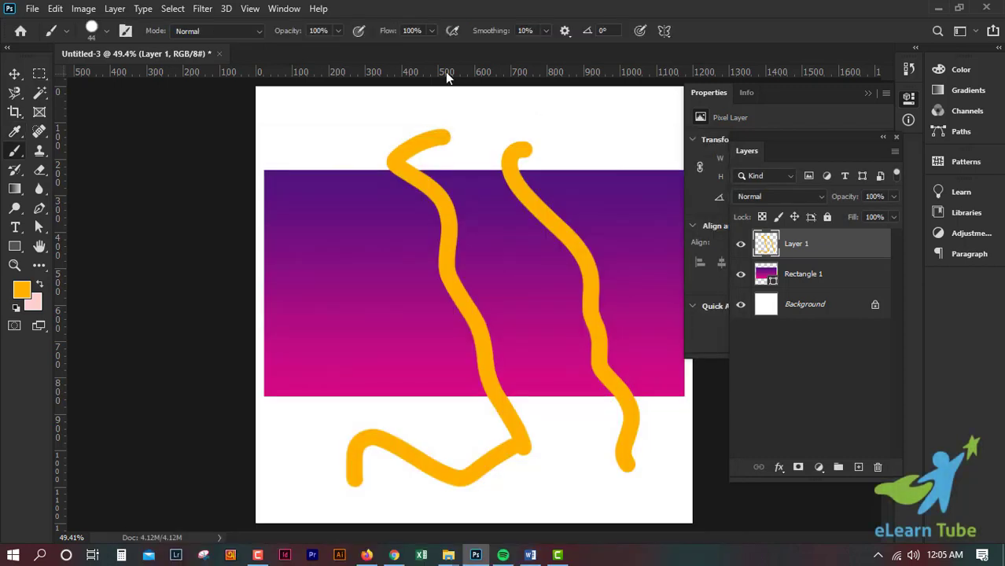
- Leave the ruler units unchanged and select the Rectangle tool
{"action": "right_click", "coordinate": [445, 72]}
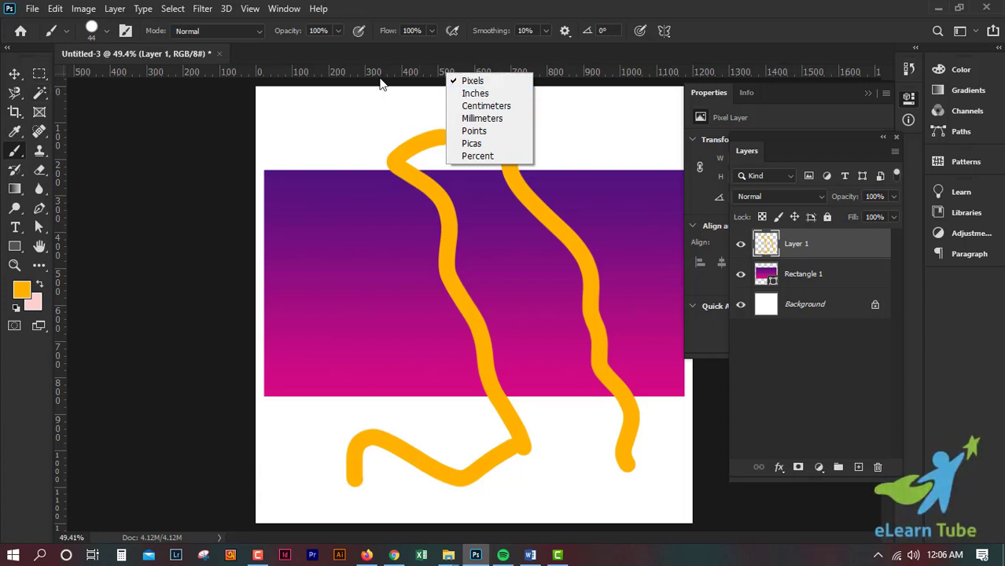
{"action": "left_click", "coordinate": [652, 6]}
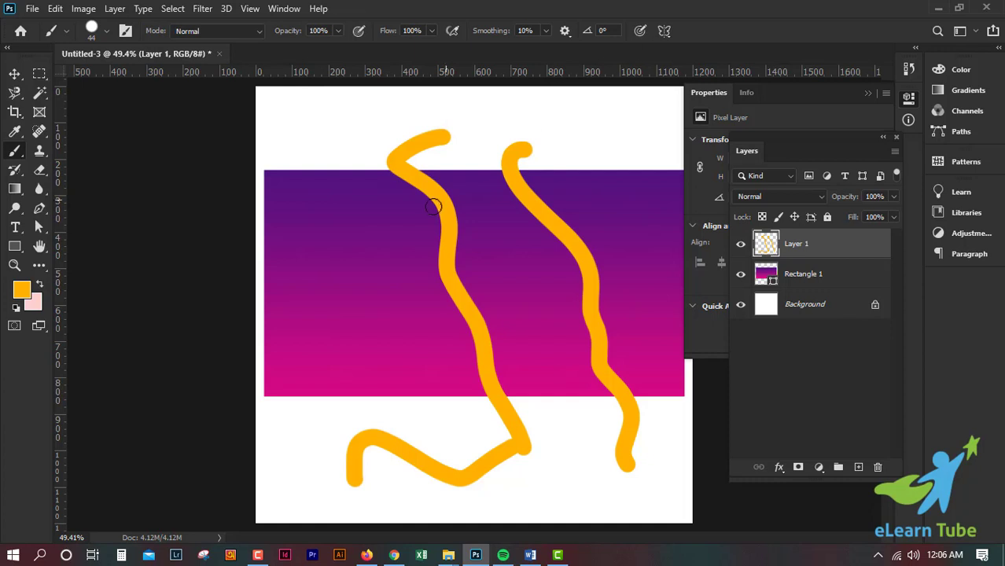
{"action": "left_click", "coordinate": [6, 249]}
{"action": "left_click", "coordinate": [6, 249]}
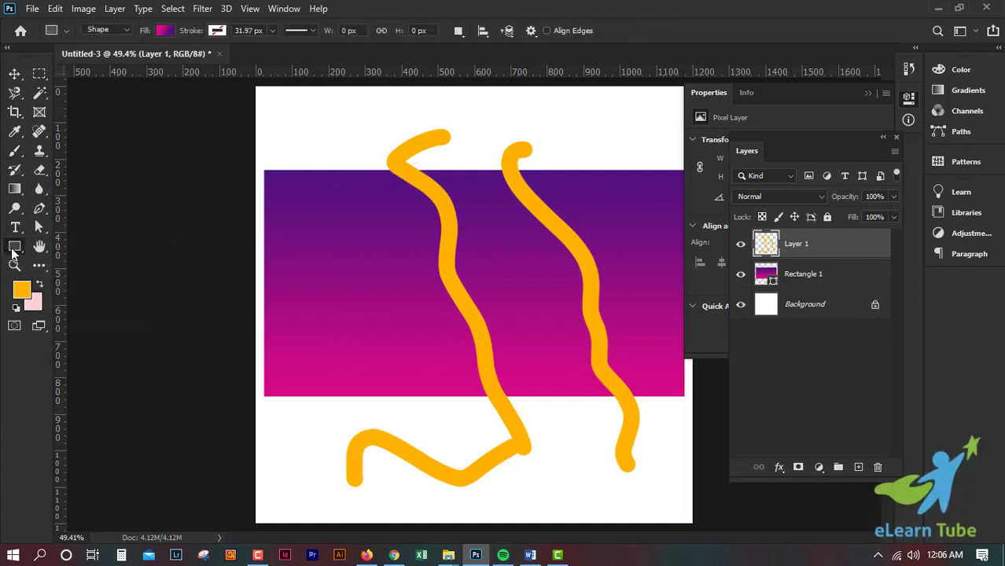
- Reopen Preferences and browse the Tools, Export, Cursors and Transparency & Gamut pages
{"action": "key", "text": "i"}
{"action": "key", "text": "ctrl+k"}
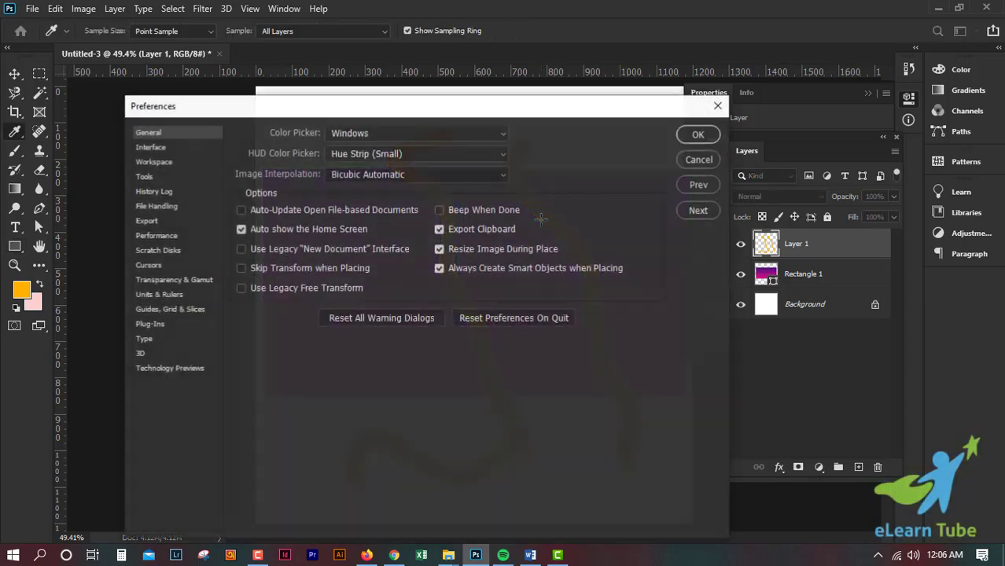
{"action": "left_click", "coordinate": [144, 178]}
{"action": "left_click", "coordinate": [147, 223]}
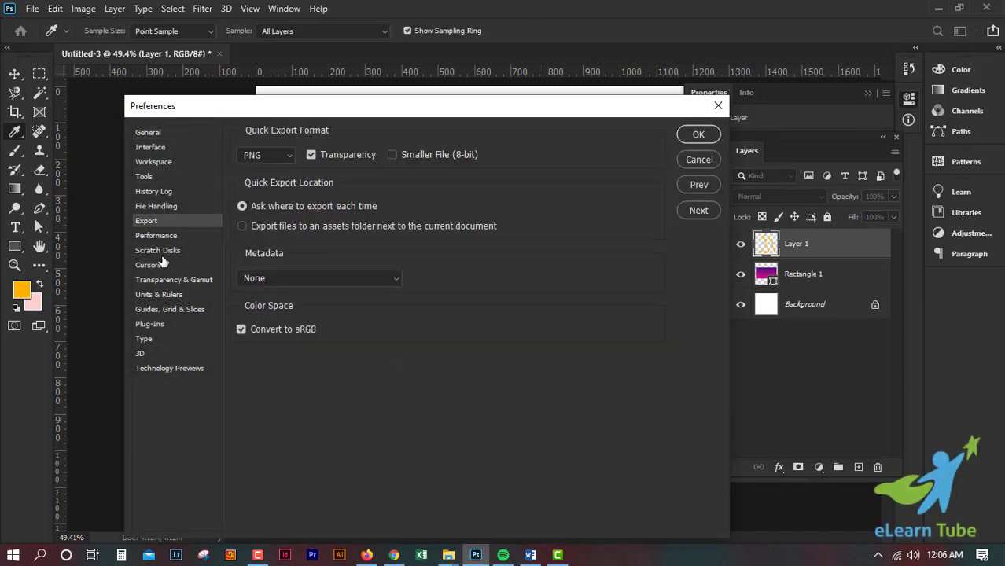
{"action": "left_click", "coordinate": [161, 264]}
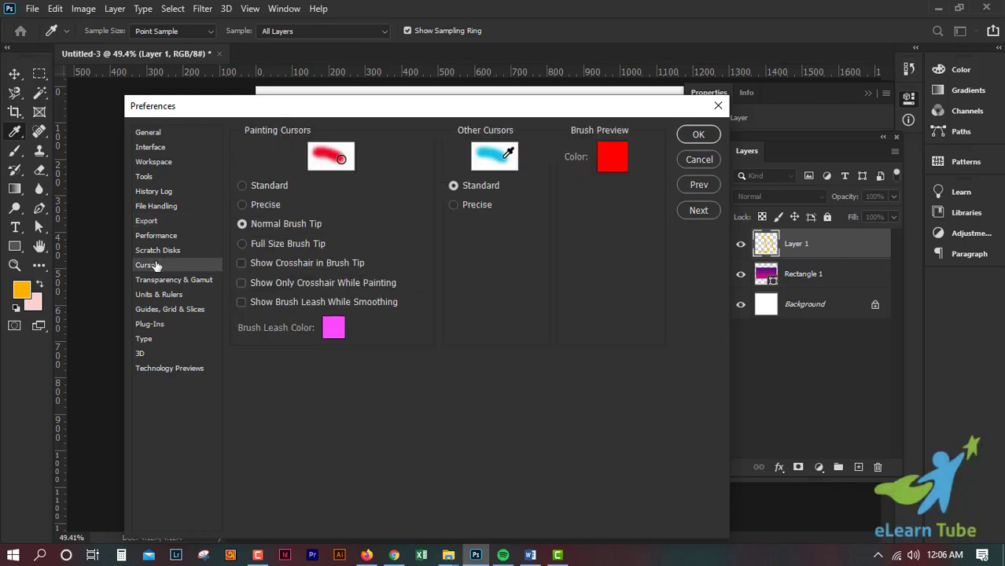
{"action": "left_click", "coordinate": [167, 281]}
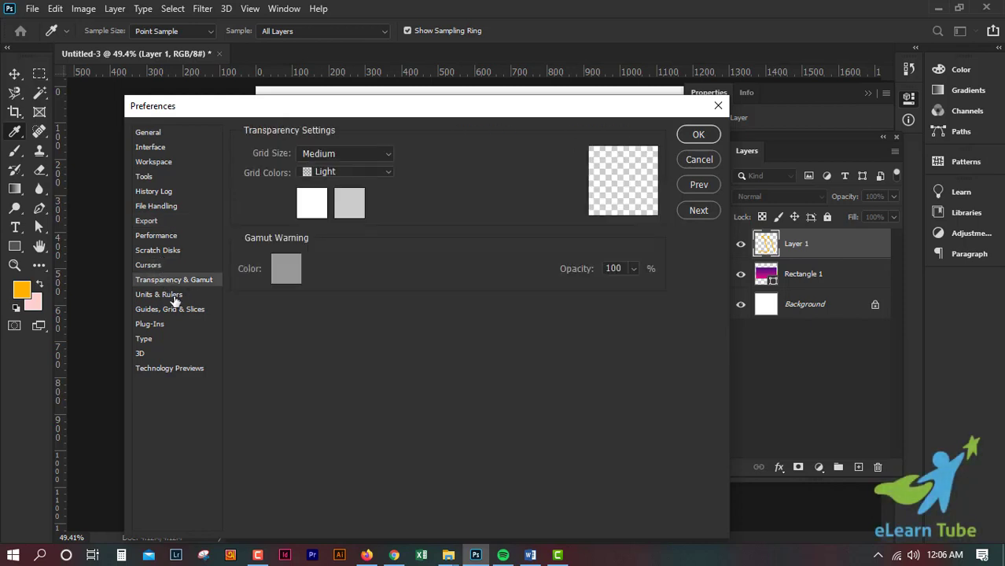
- On Units & Rulers, select the 300 print and 72 screen resolution values
{"action": "left_click", "coordinate": [174, 297]}
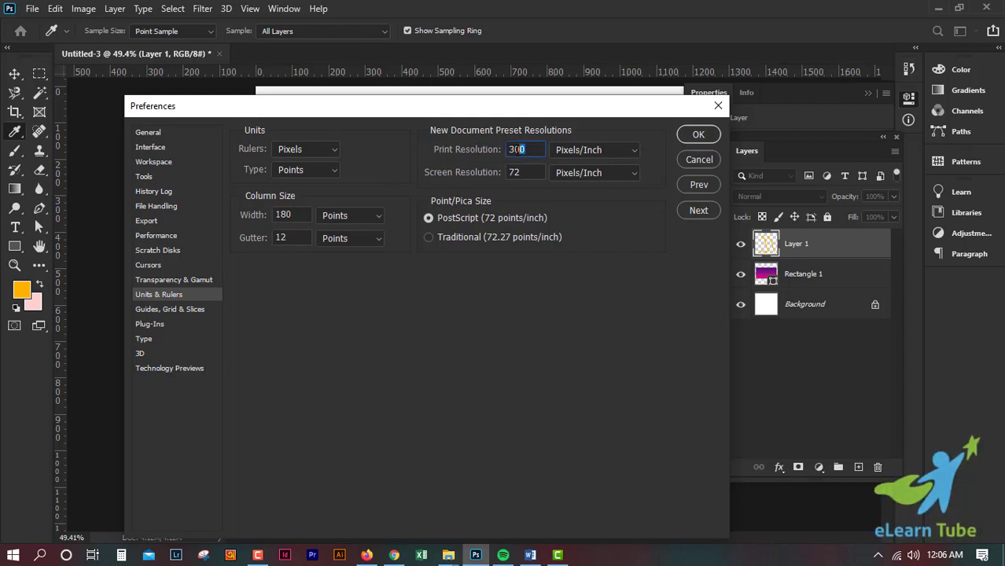
{"action": "left_click_drag", "start_coordinate": [528, 149], "coordinate": [495, 149]}
{"action": "left_click_drag", "start_coordinate": [526, 172], "coordinate": [507, 173]}
- Close Preferences and drag a vertical guide from the left ruler to about 200 px
{"action": "left_click", "coordinate": [169, 309]}
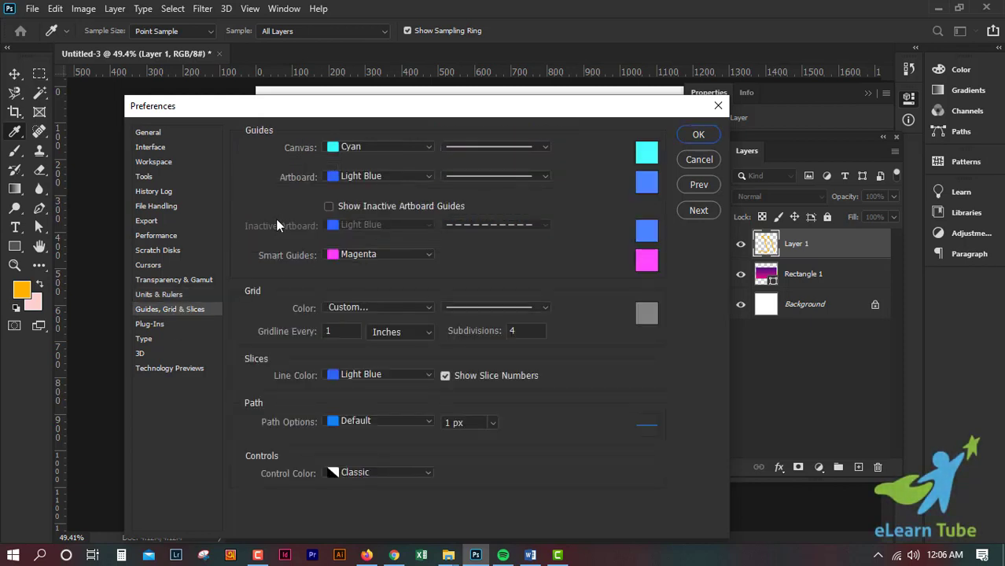
{"action": "left_click_drag", "start_coordinate": [323, 105], "coordinate": [412, 137]}
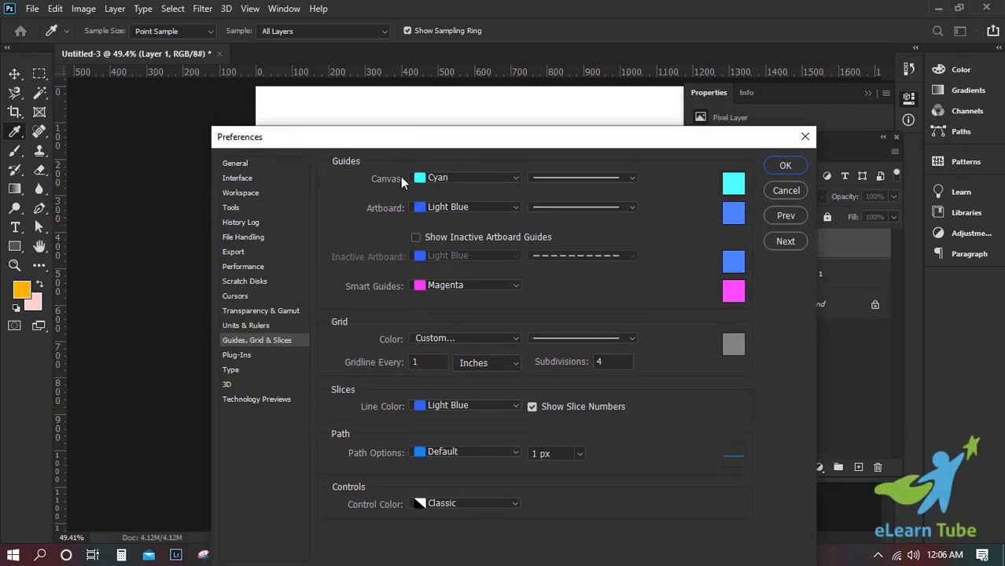
{"action": "left_click", "coordinate": [784, 167]}
{"action": "left_click_drag", "start_coordinate": [60, 262], "coordinate": [336, 263]}
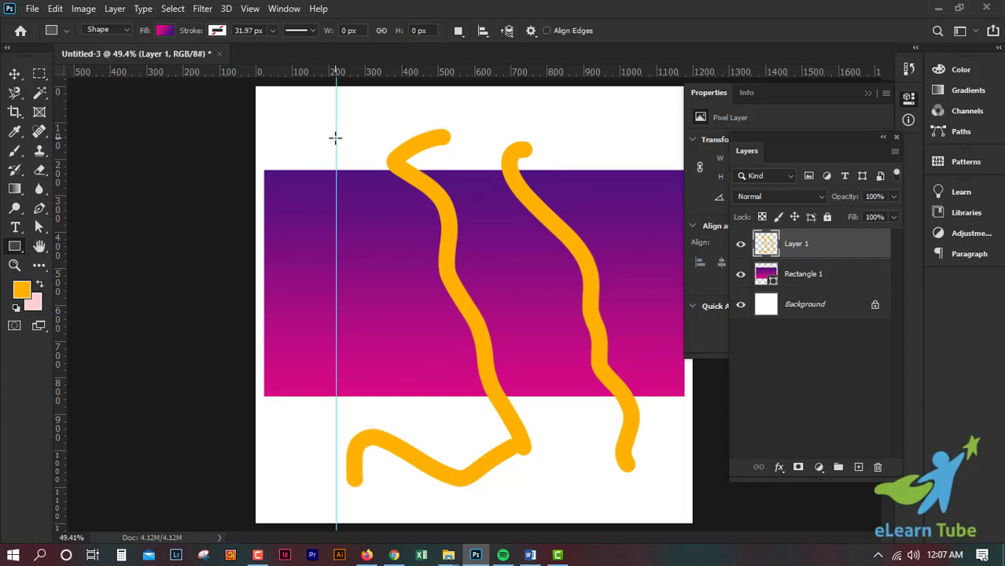
- Reopen Preferences on Guides, Grid & Slices and leave the canvas guide colour Cyan
{"action": "key", "text": "i"}
{"action": "key", "text": "ctrl+k"}
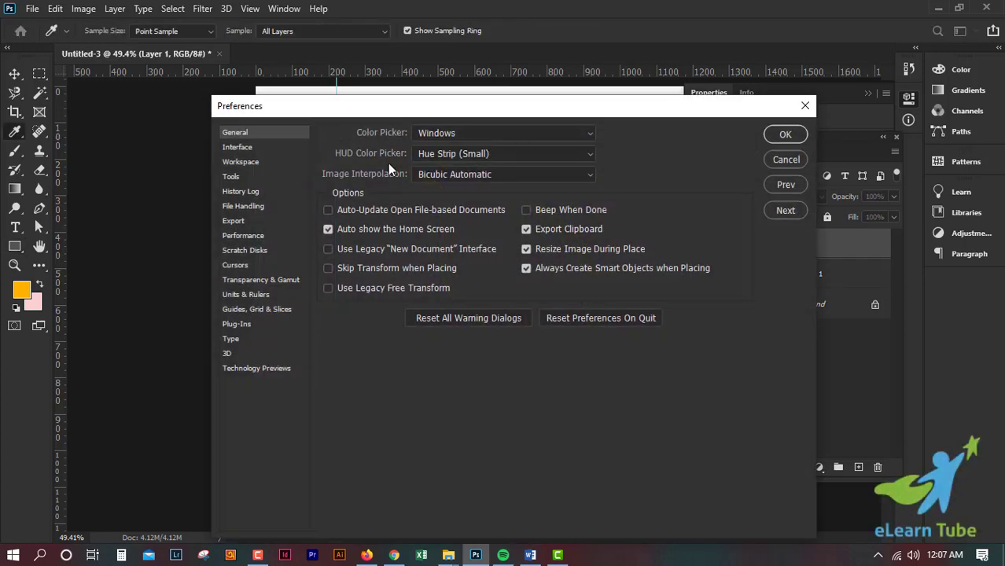
{"action": "left_click", "coordinate": [249, 295]}
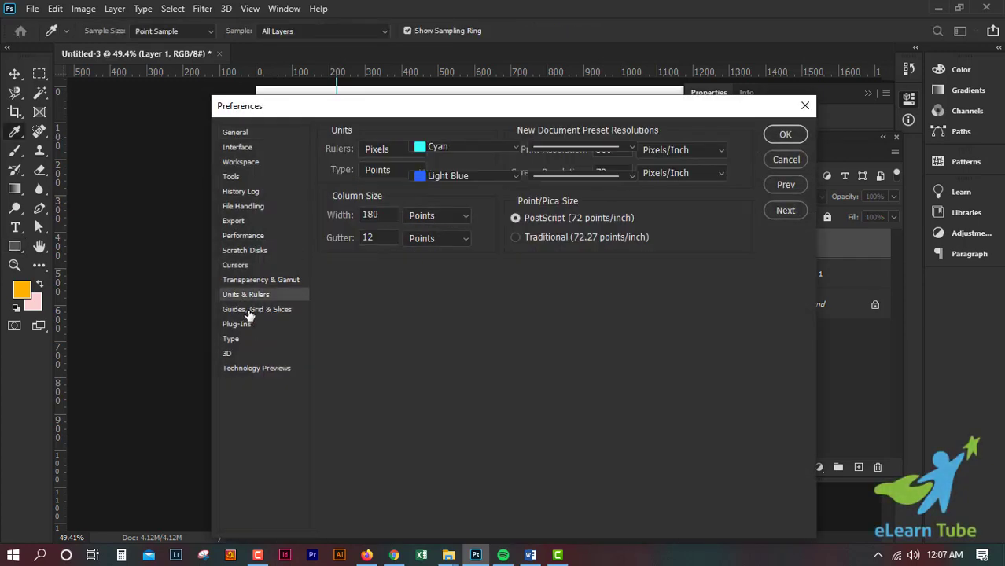
{"action": "left_click", "coordinate": [252, 308]}
{"action": "left_click", "coordinate": [497, 146]}
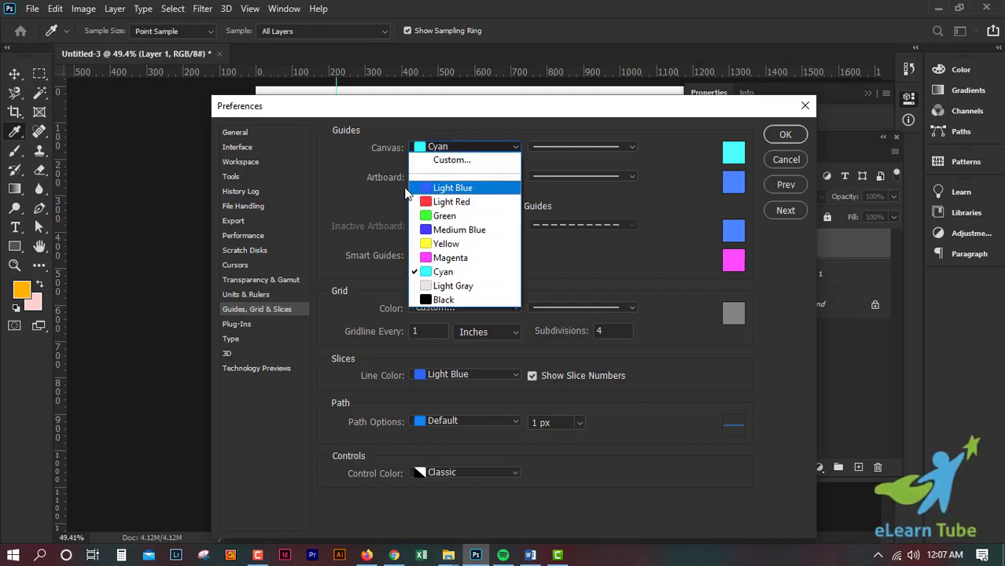
{"action": "left_click", "coordinate": [613, 124]}
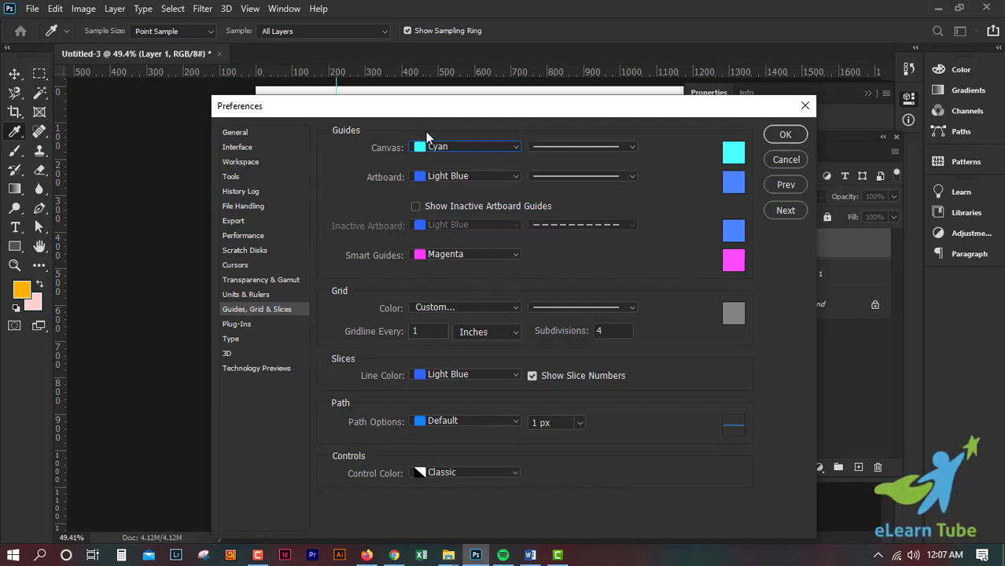
{"action": "left_click_drag", "start_coordinate": [426, 106], "coordinate": [391, 60]}
- Browse the Plug-Ins, Type and 3D preferences, ending on Technology Previews
{"action": "left_click", "coordinate": [204, 279]}
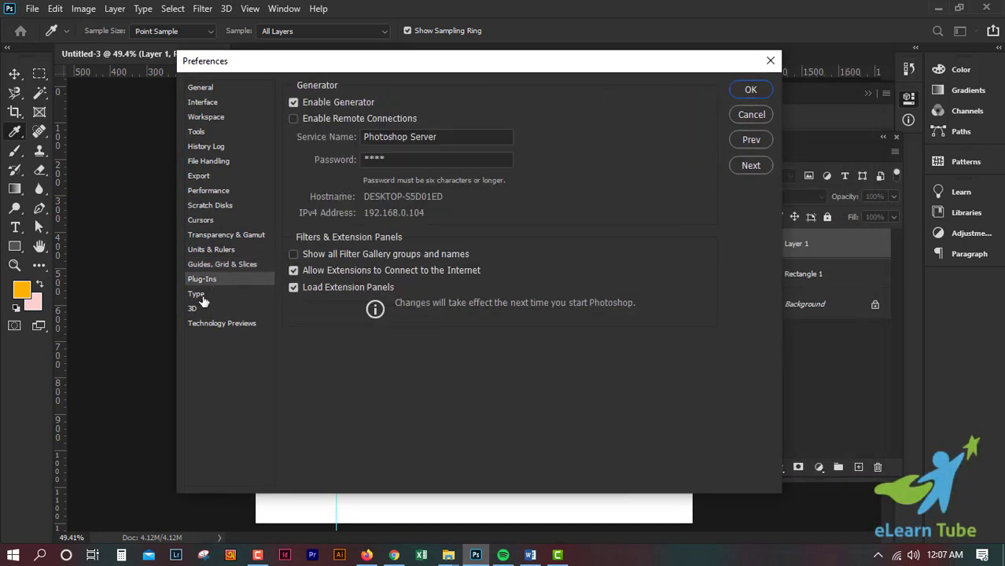
{"action": "left_click", "coordinate": [198, 295]}
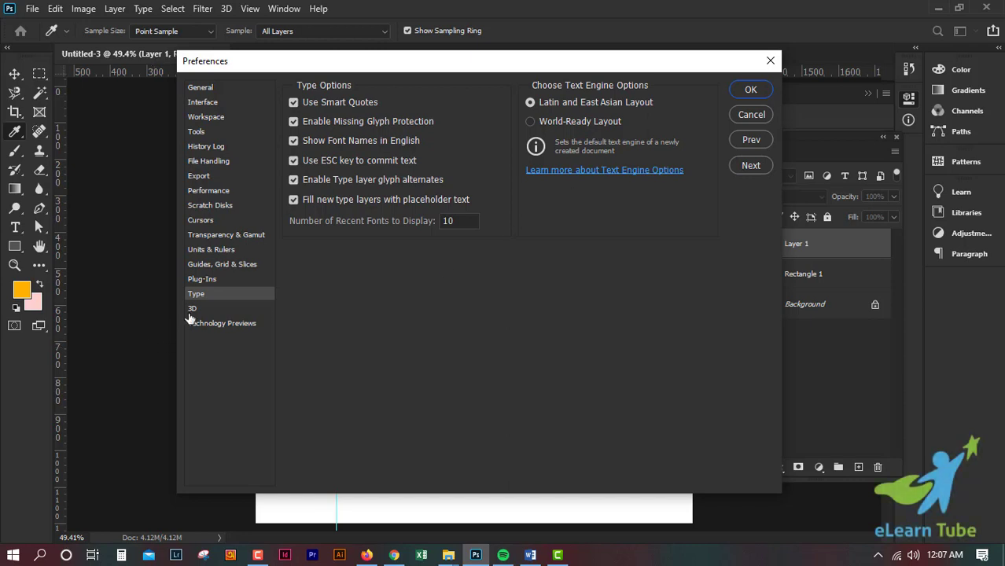
{"action": "left_click", "coordinate": [193, 310]}
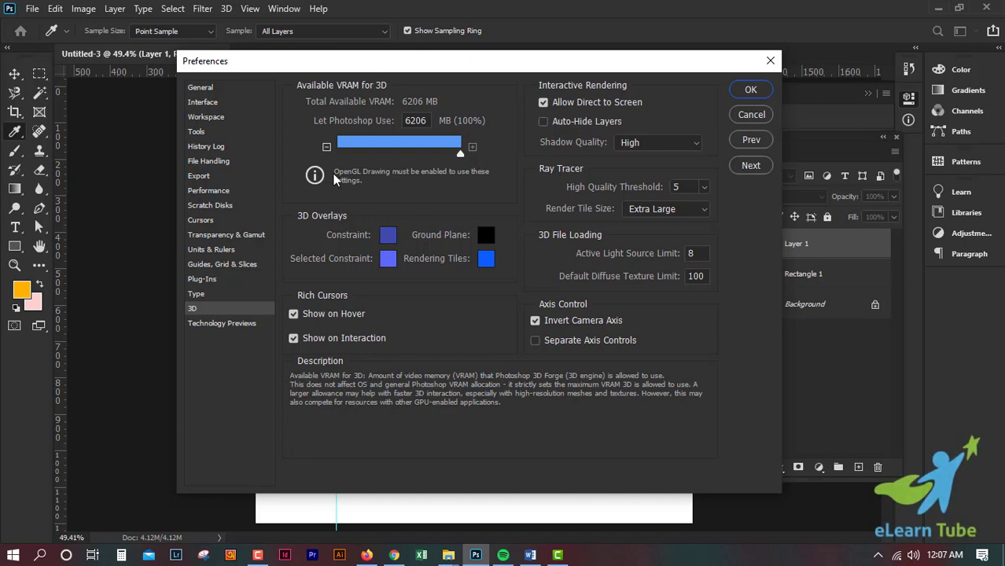
{"action": "left_click", "coordinate": [236, 325]}
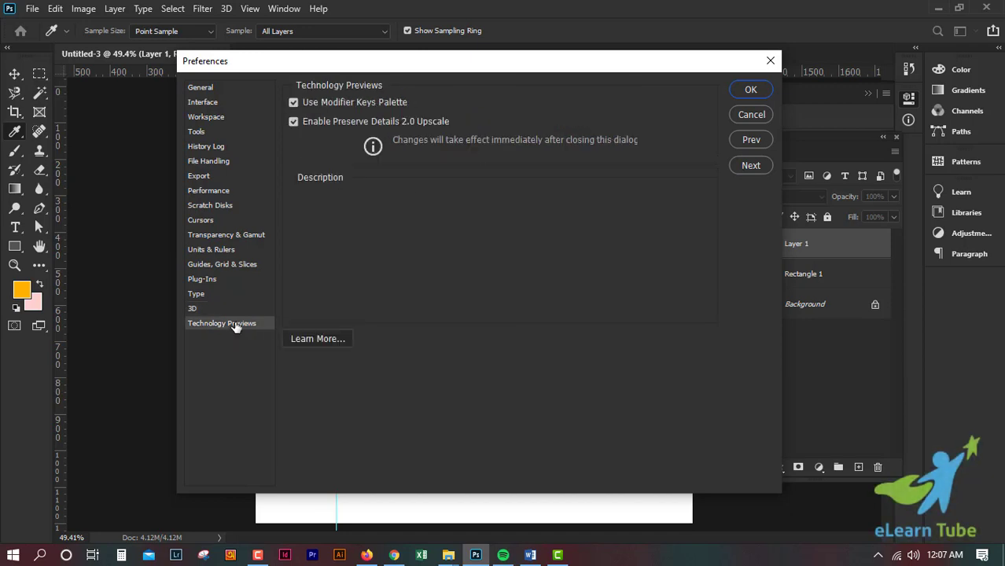
- Close Preferences, drag the vertical guide back onto the ruler, and zoom to 50%
{"action": "left_click", "coordinate": [752, 115]}
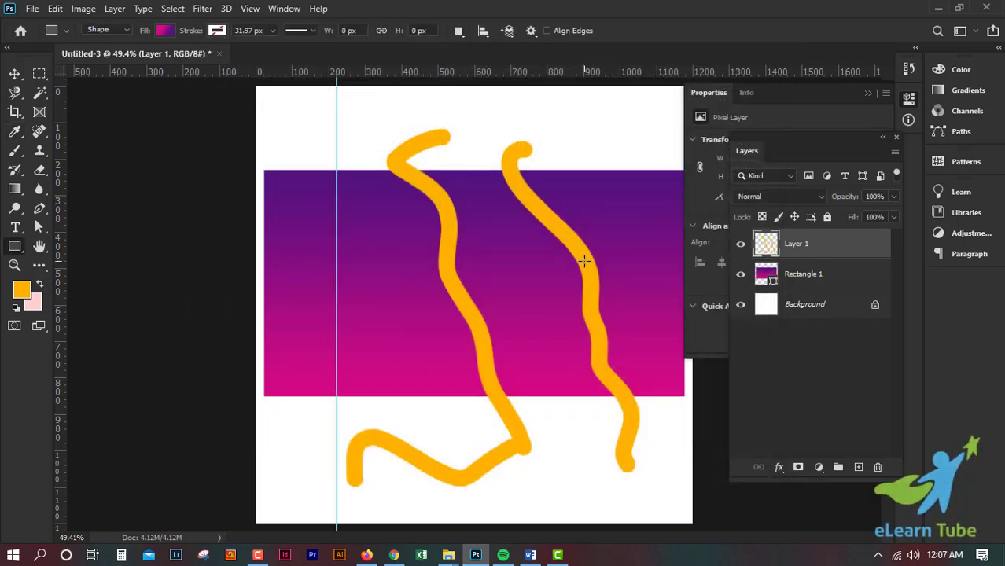
{"action": "key", "text": "ctrl+minus"}
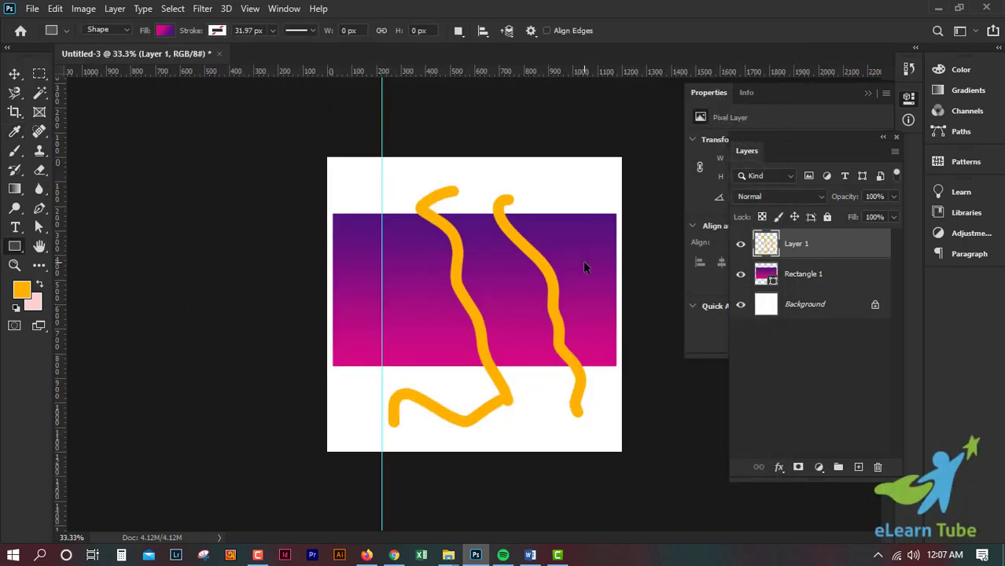
{"action": "left_click", "coordinate": [15, 75]}
{"action": "left_click_drag", "start_coordinate": [385, 161], "coordinate": [58, 209]}
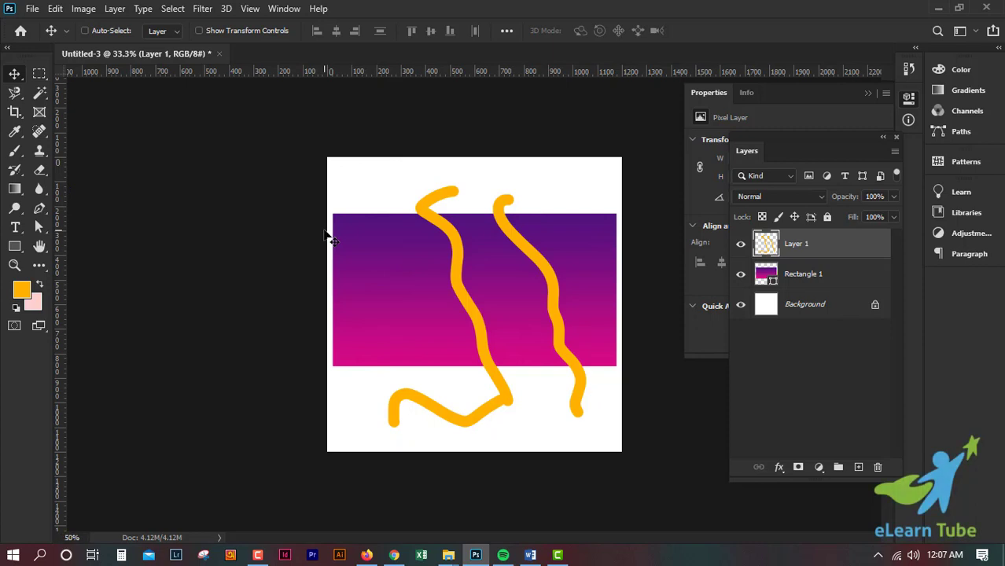
{"action": "key", "text": "ctrl+plus"}
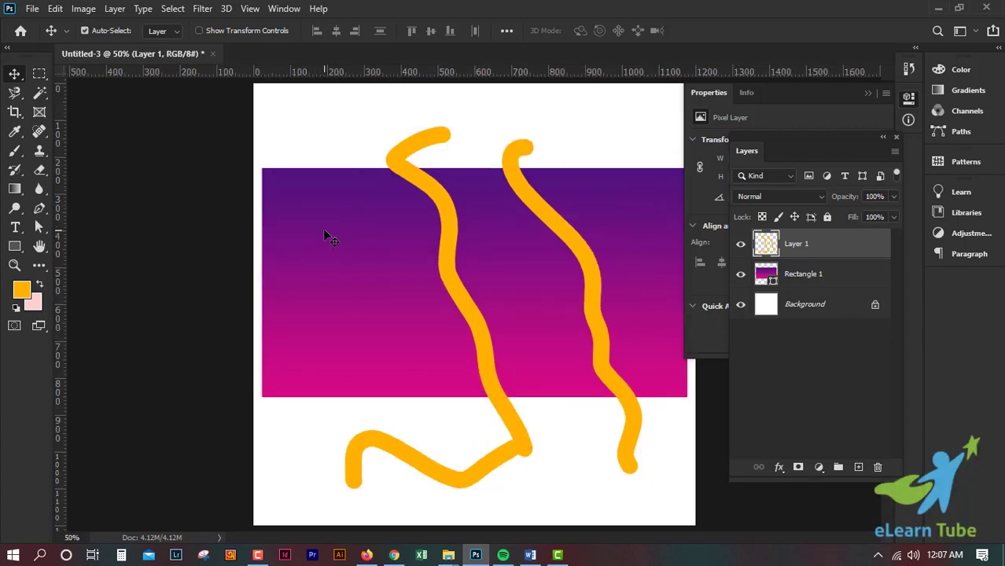
{"action": "key", "text": "ctrl"}
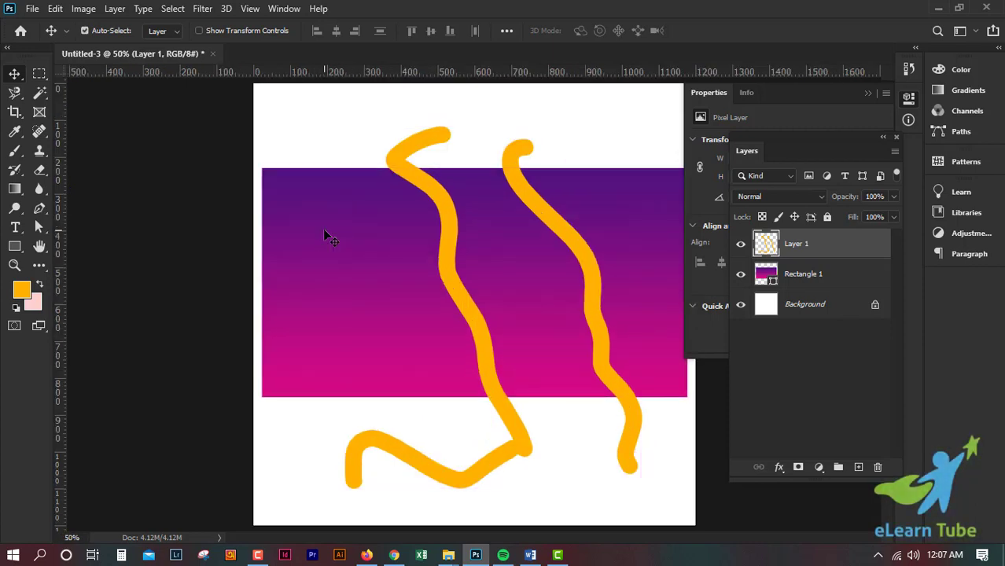